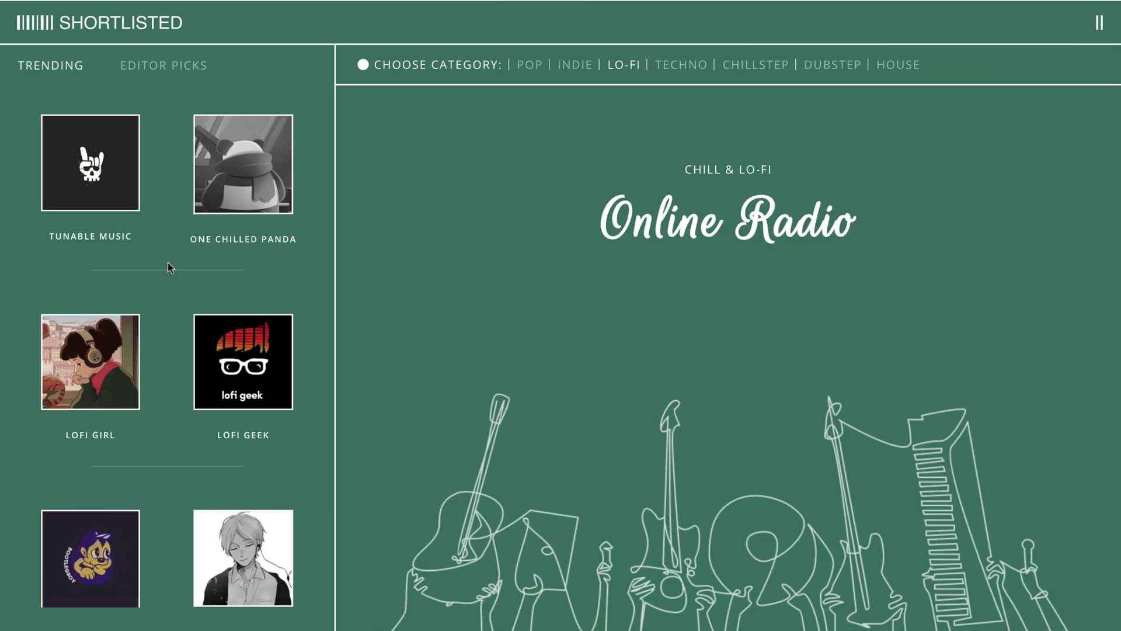
- On the live site, open and close the Tunable Music and Lofi Girl playlist popups
click(98, 181)
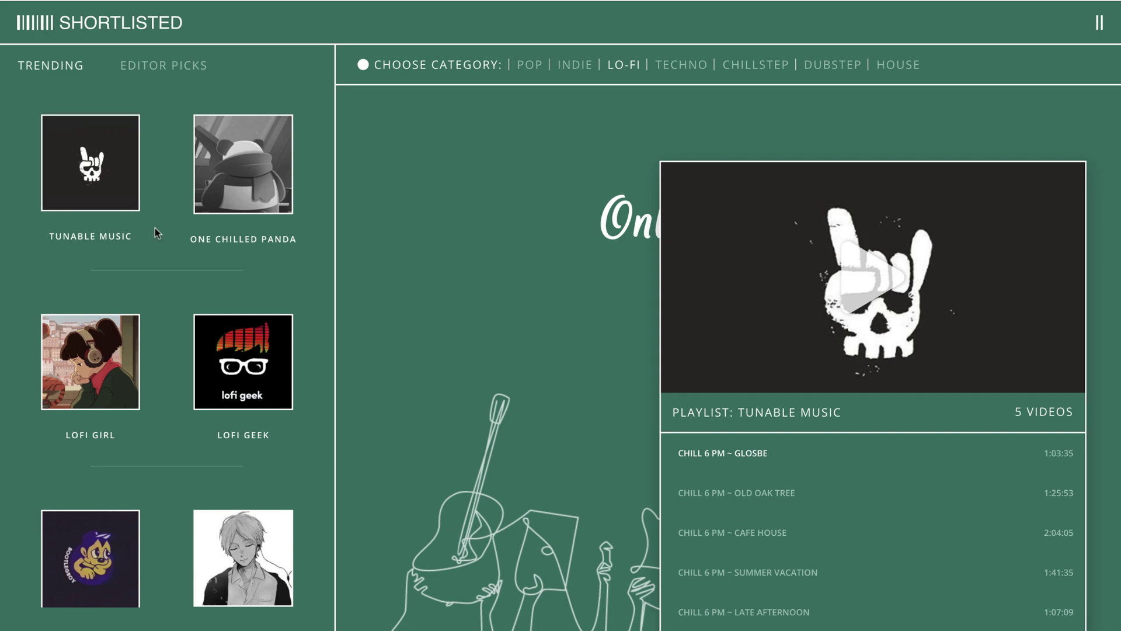
click(107, 184)
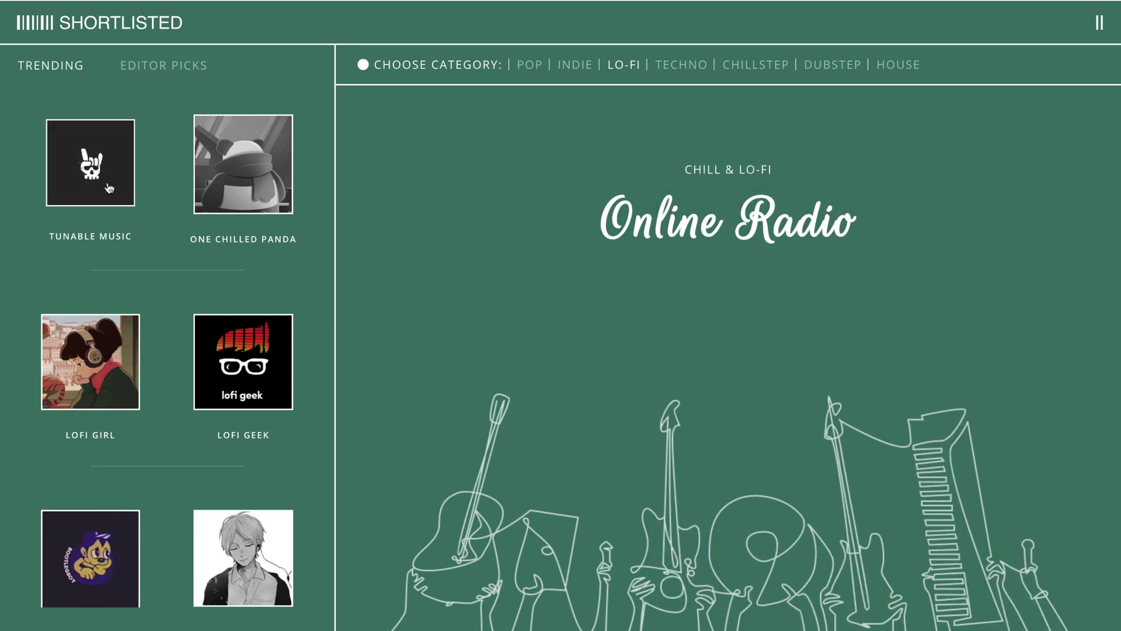
click(98, 356)
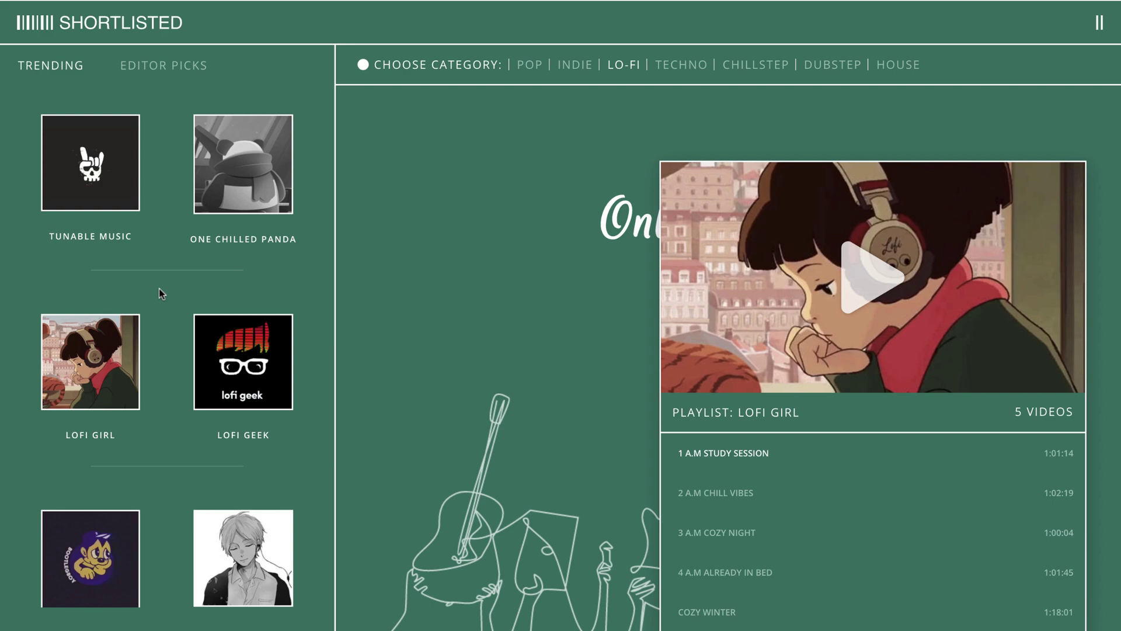
click(104, 364)
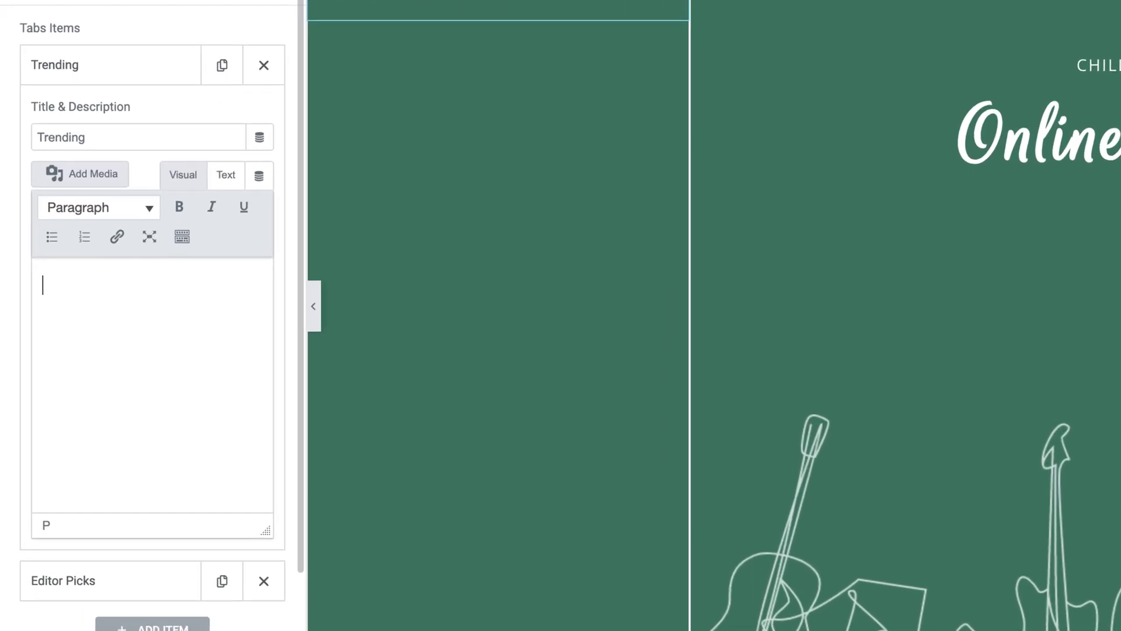
- Link the Tunable Music image box to the Popup dynamic tag
text([elementor-template id="107"])
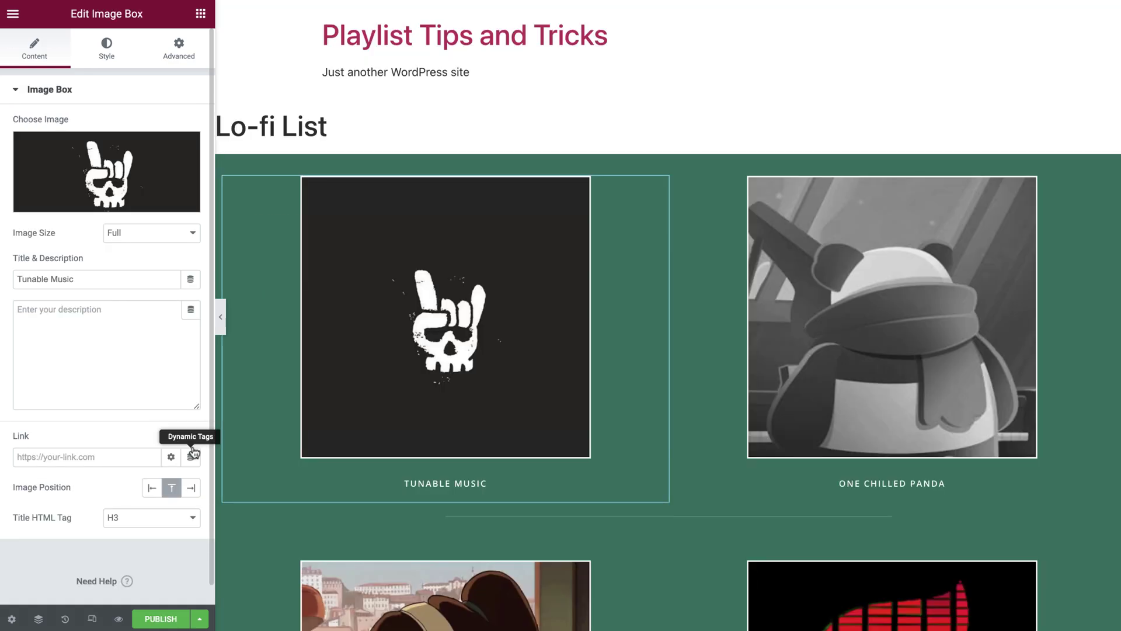
click(191, 457)
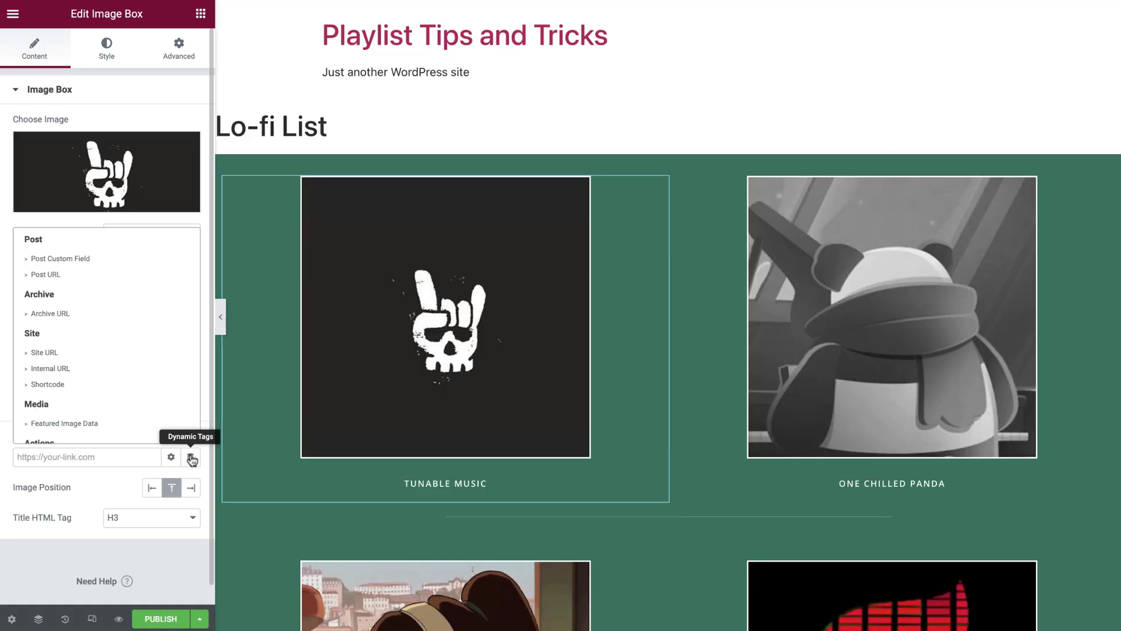
scroll(126, 412, down, 3)
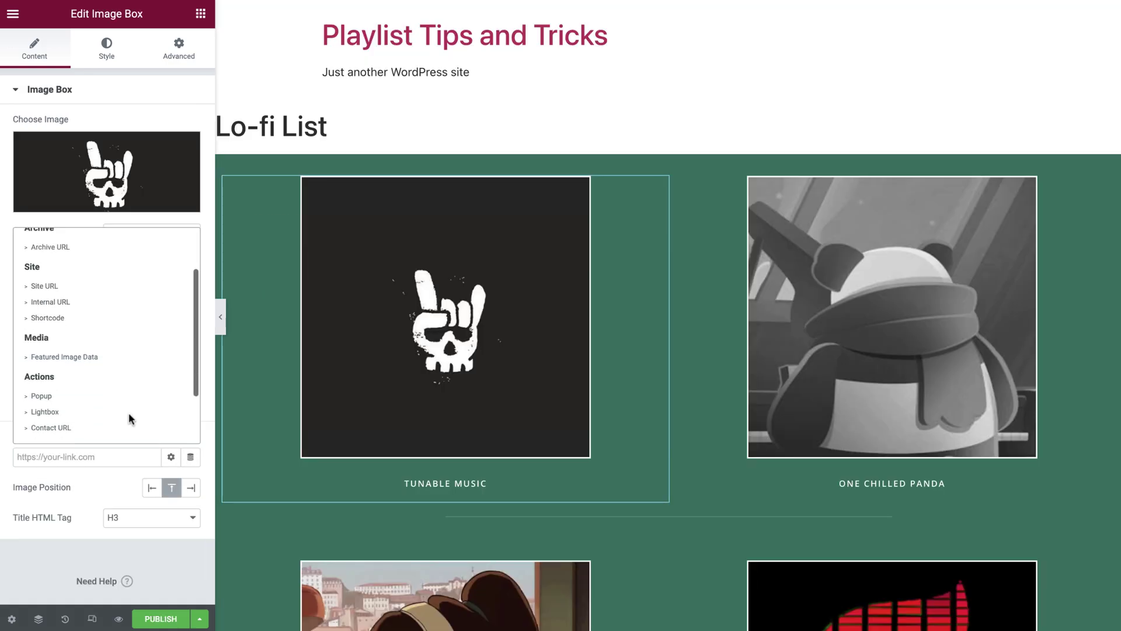
click(72, 379)
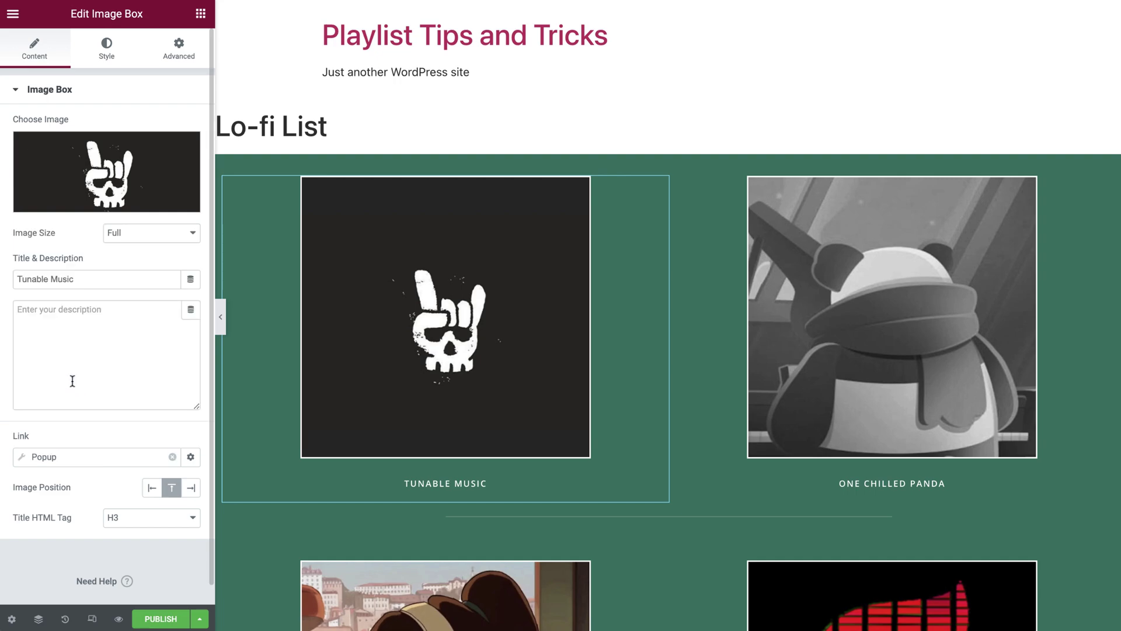
- Add custom CSS 'selector img { border: solid 2px #fff; }' to frame the image
text(elector im)
text(g {)
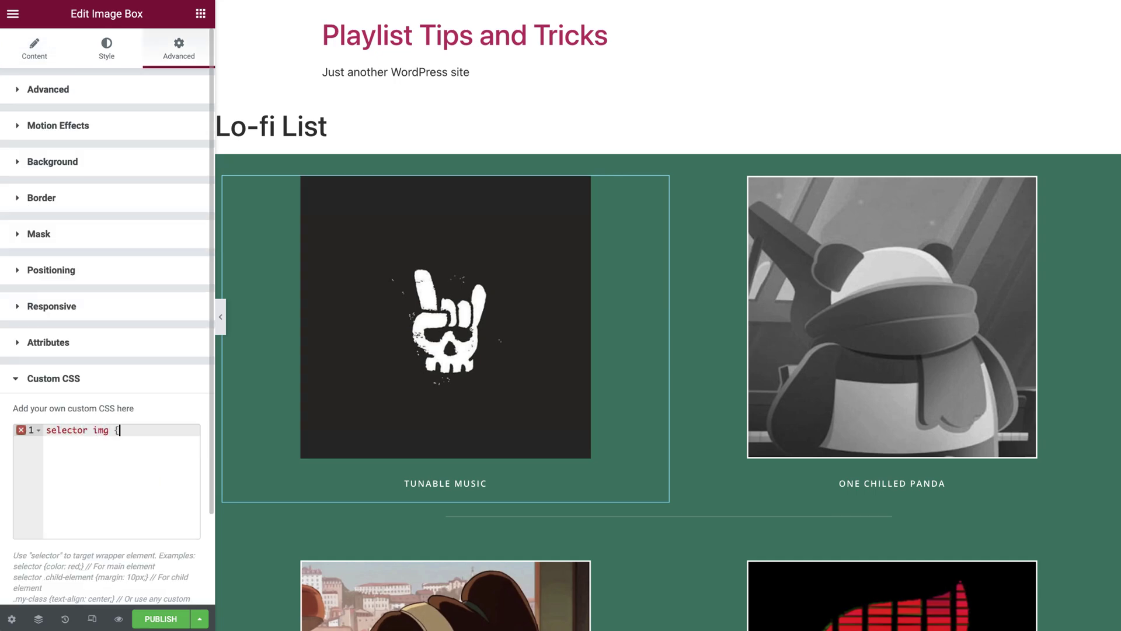
key(Return)
text(border: solid 2px #)
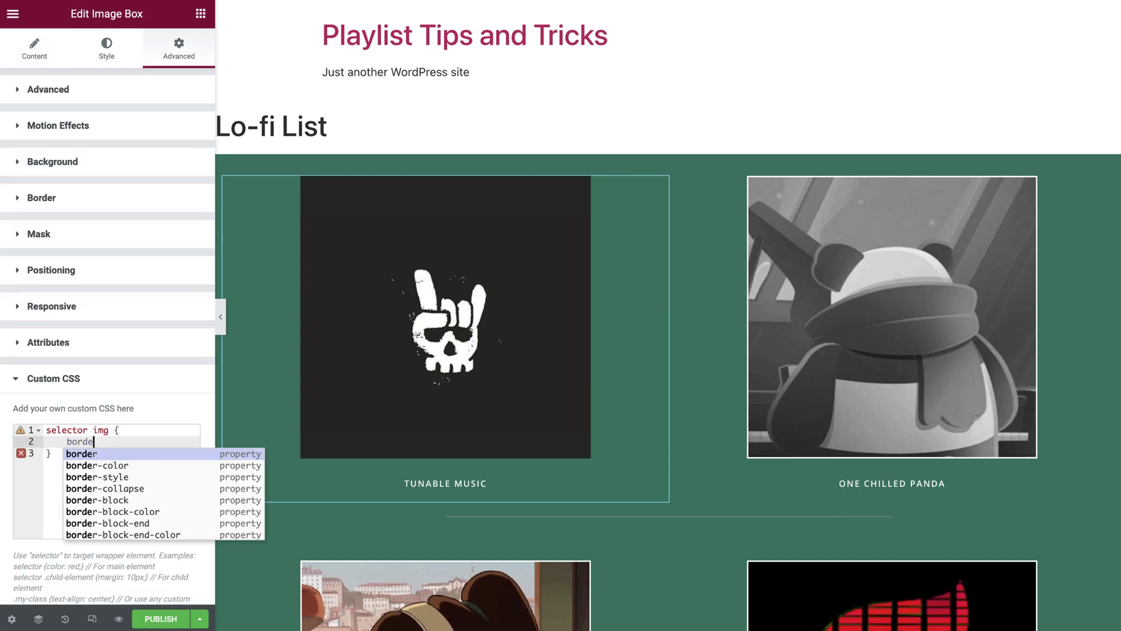
text(fff;)
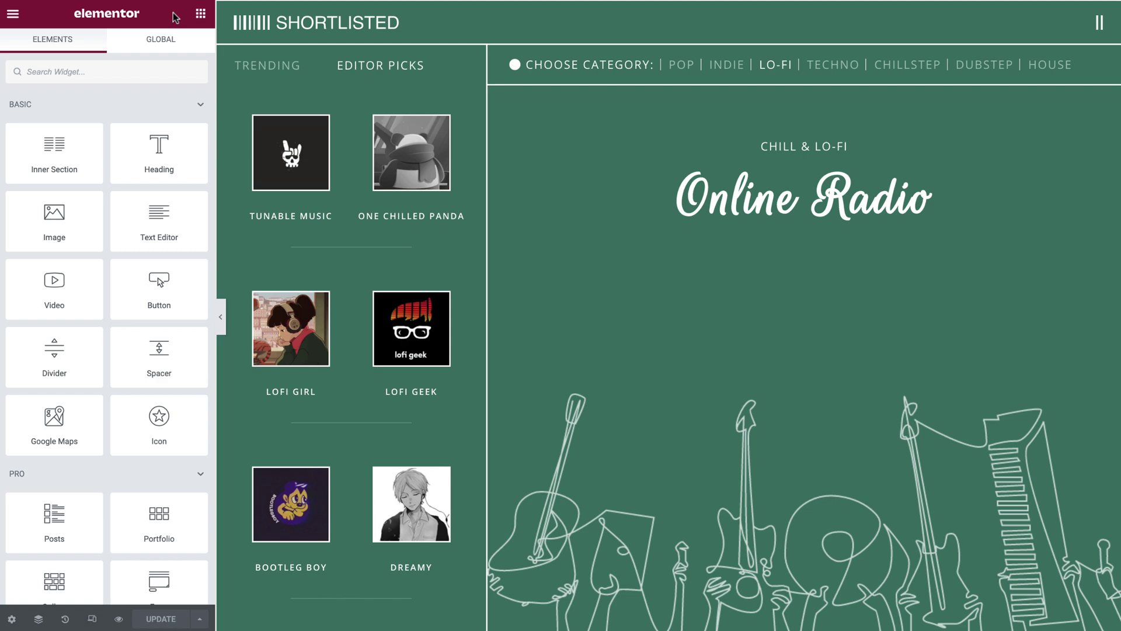
- Replace the old tabs widget with a new Tabs widget in the left column
right_click(250, 66)
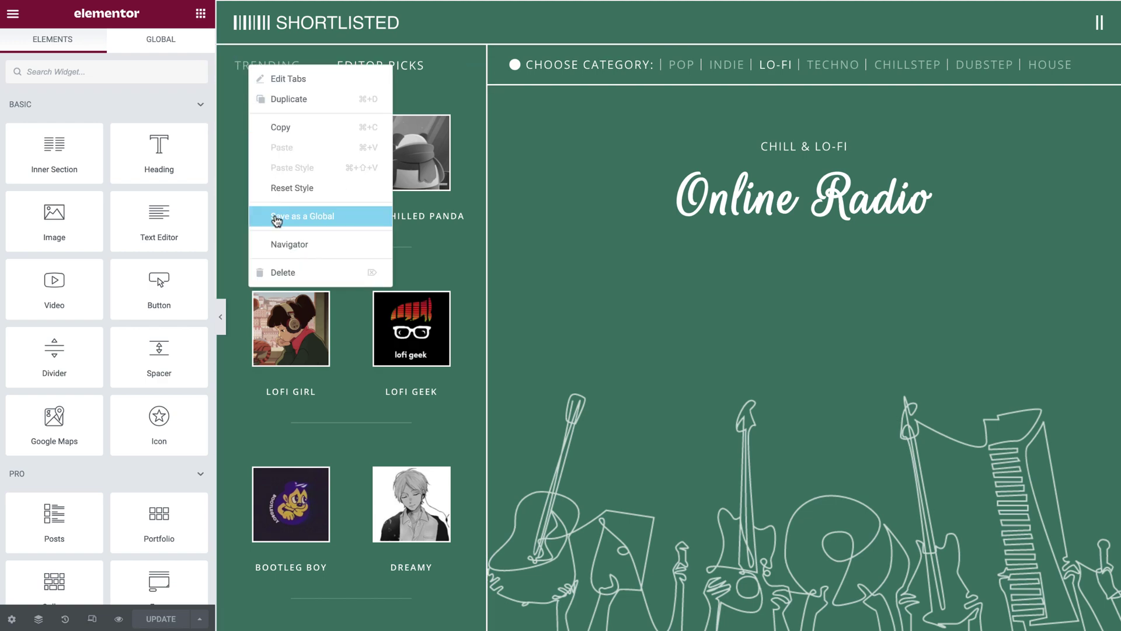
click(292, 273)
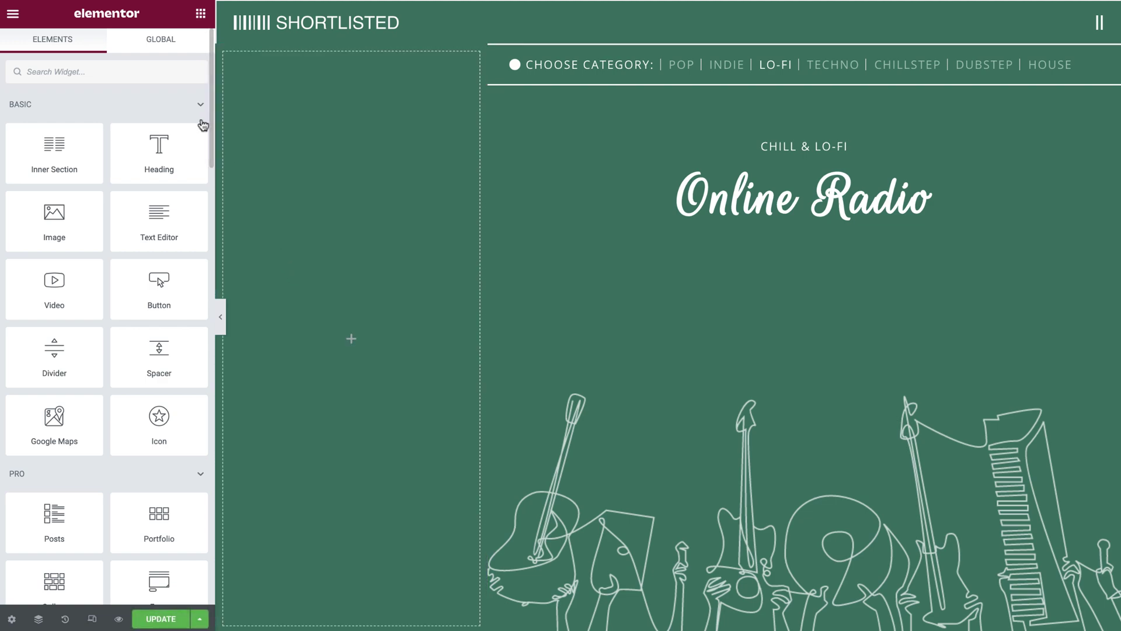
click(175, 70)
text(tabs)
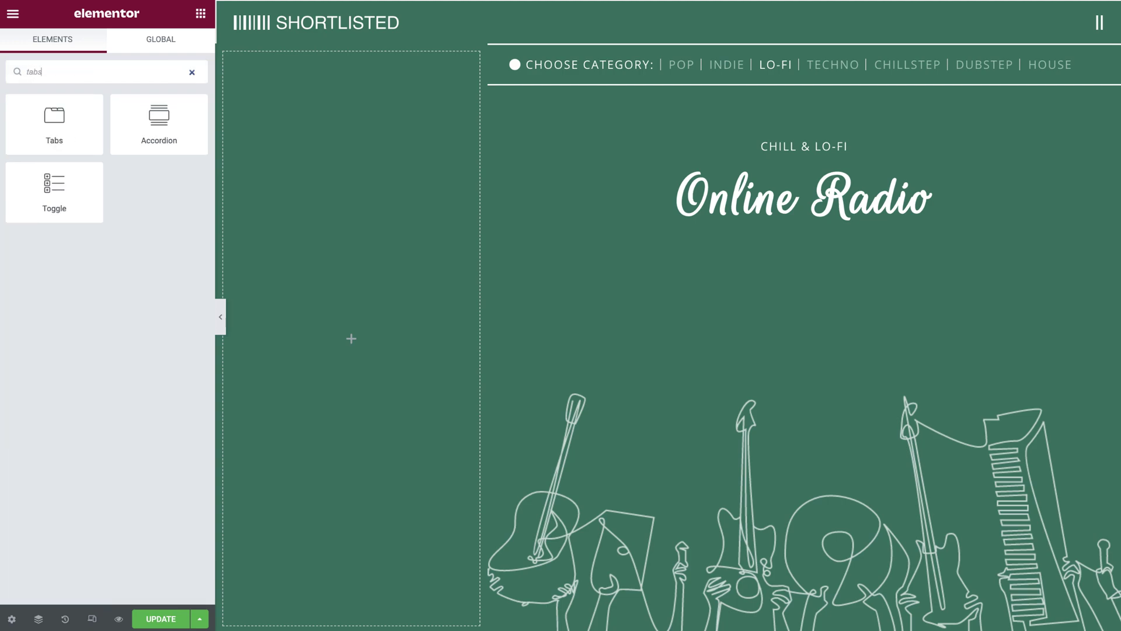
drag(88, 123, 303, 236)
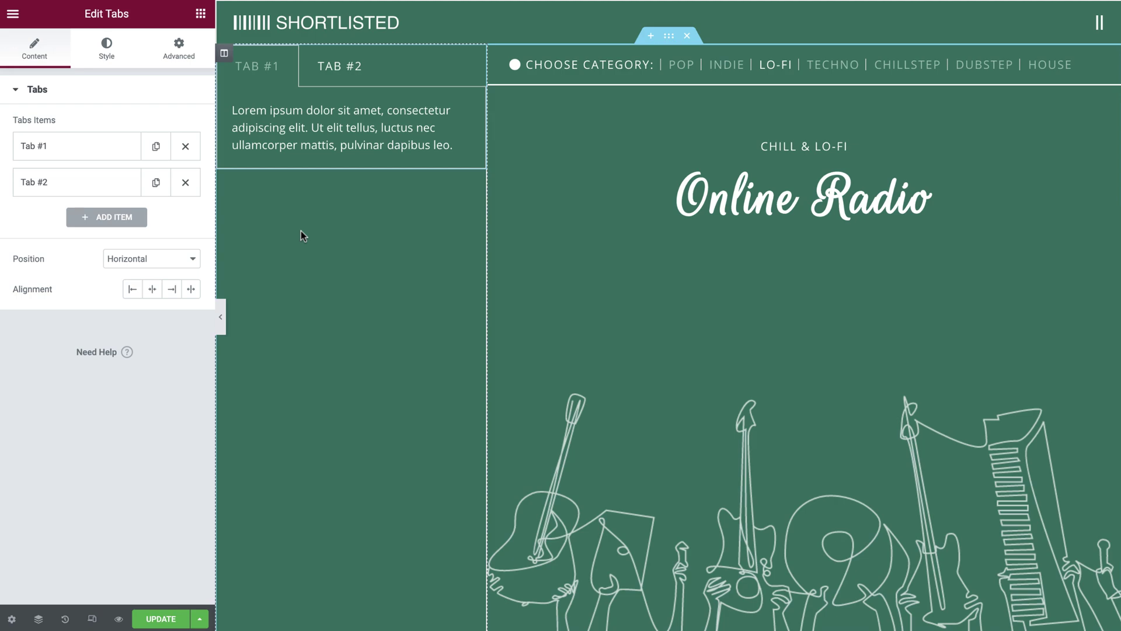
- Rename the two tabs to 'Trending' and 'Editor Picks'
click(130, 151)
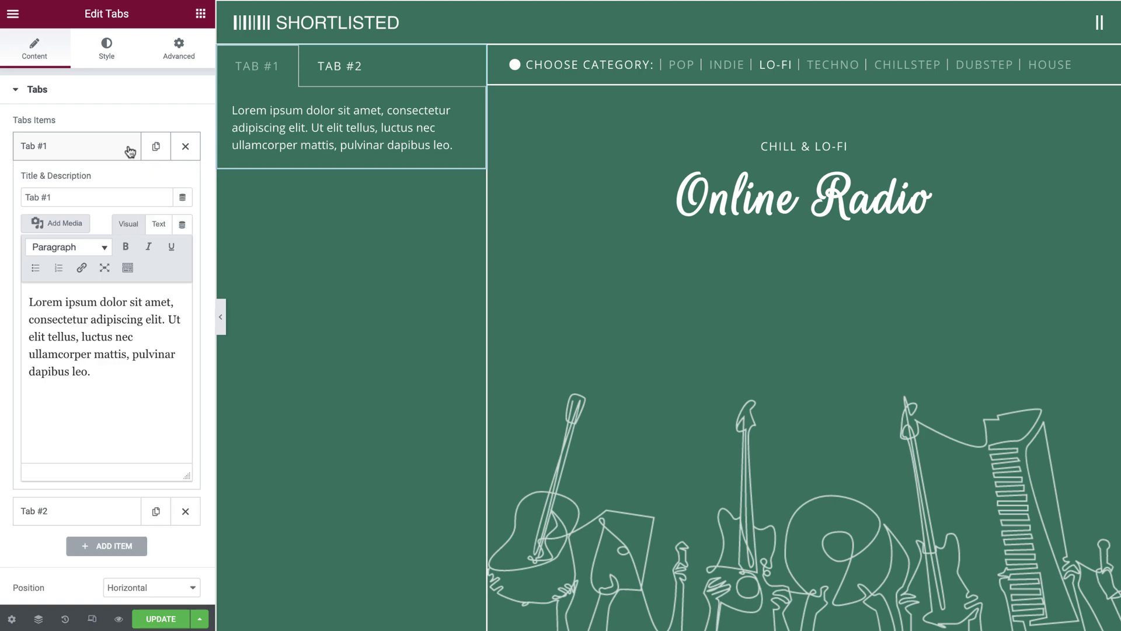
click(100, 197)
key(ctrl+a)
text(Trending)
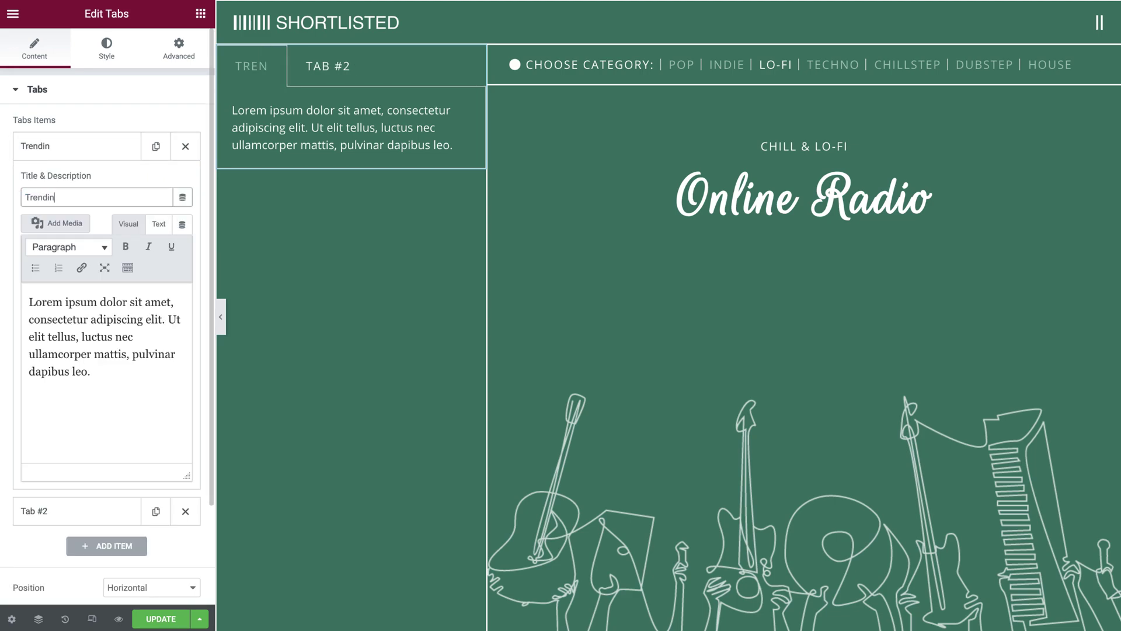
click(112, 160)
click(105, 182)
click(99, 233)
key(ctrl+a)
text(Editor Picks)
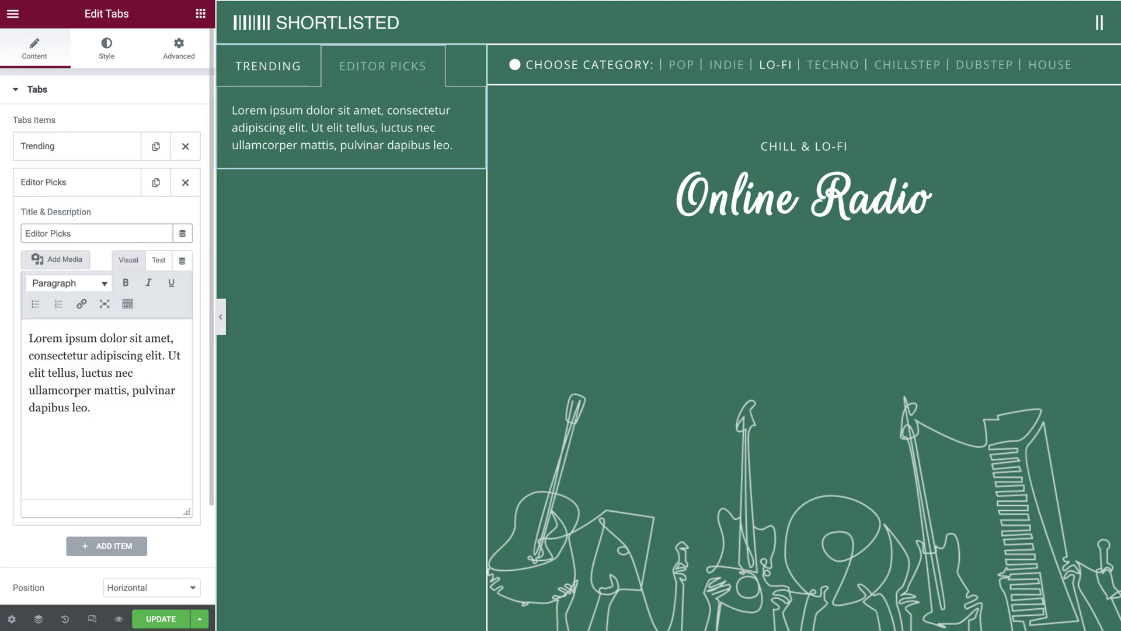
click(105, 191)
- Set the tab title colour to Accent and the active title to white, then save the page
click(106, 48)
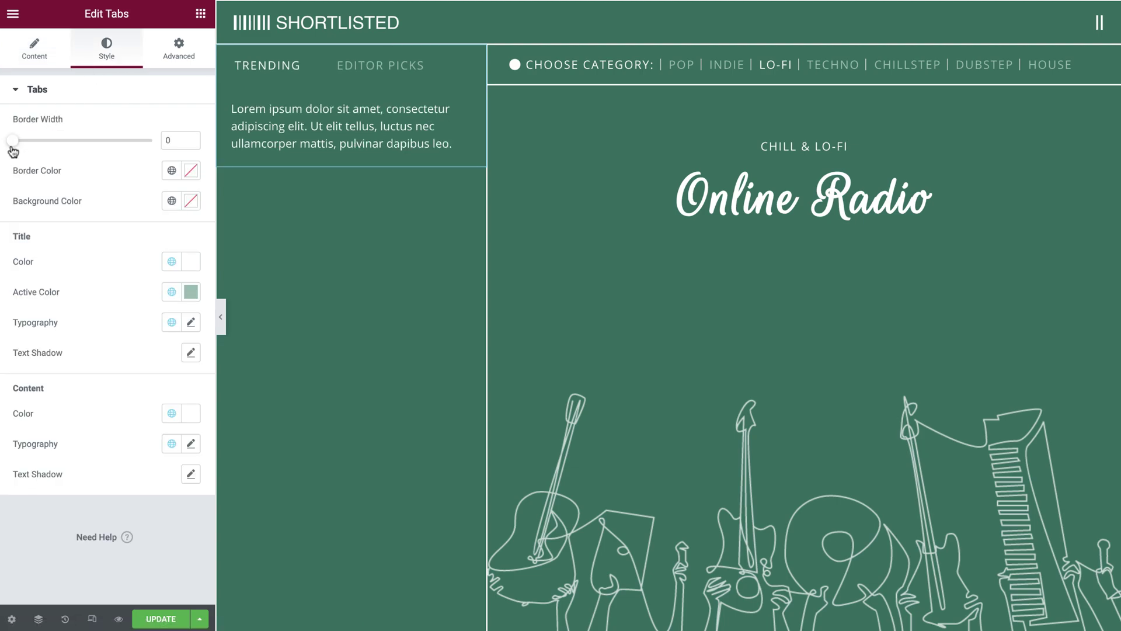
click(171, 262)
click(113, 403)
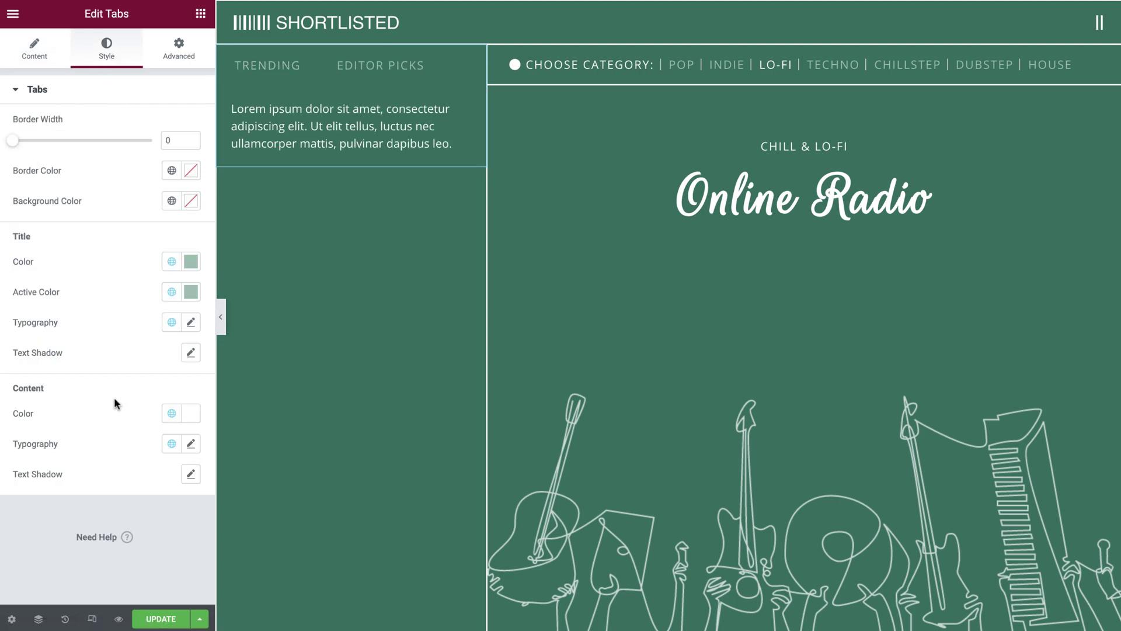
click(171, 262)
click(171, 262)
click(163, 621)
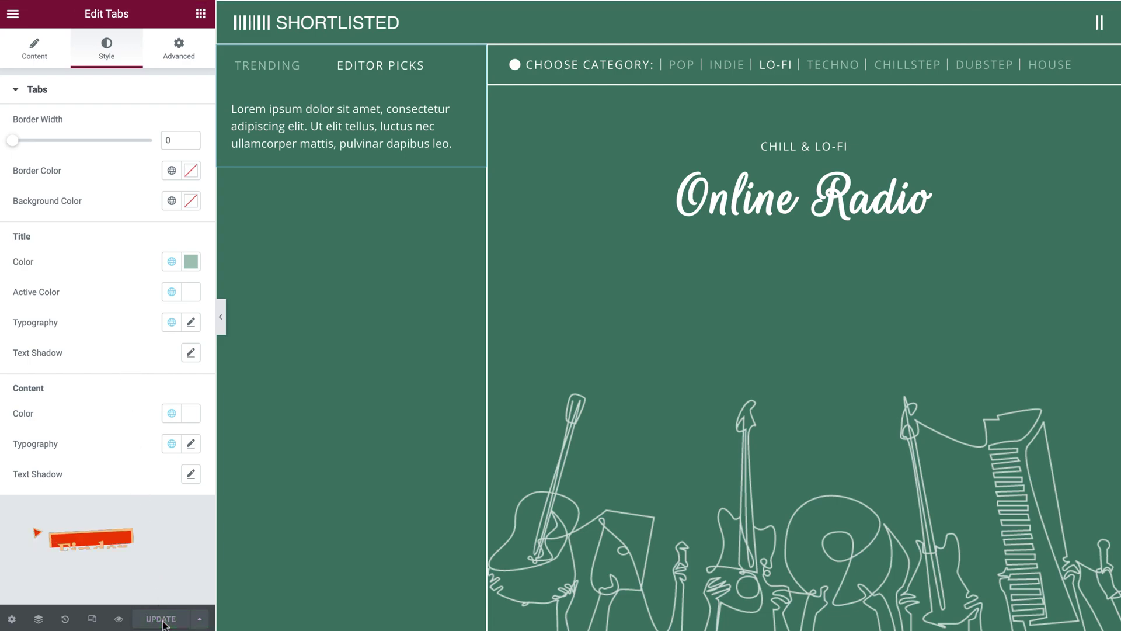
- Use Ctrl+E quick search for 'templates' to reach Saved Templates
key(ctrl+e)
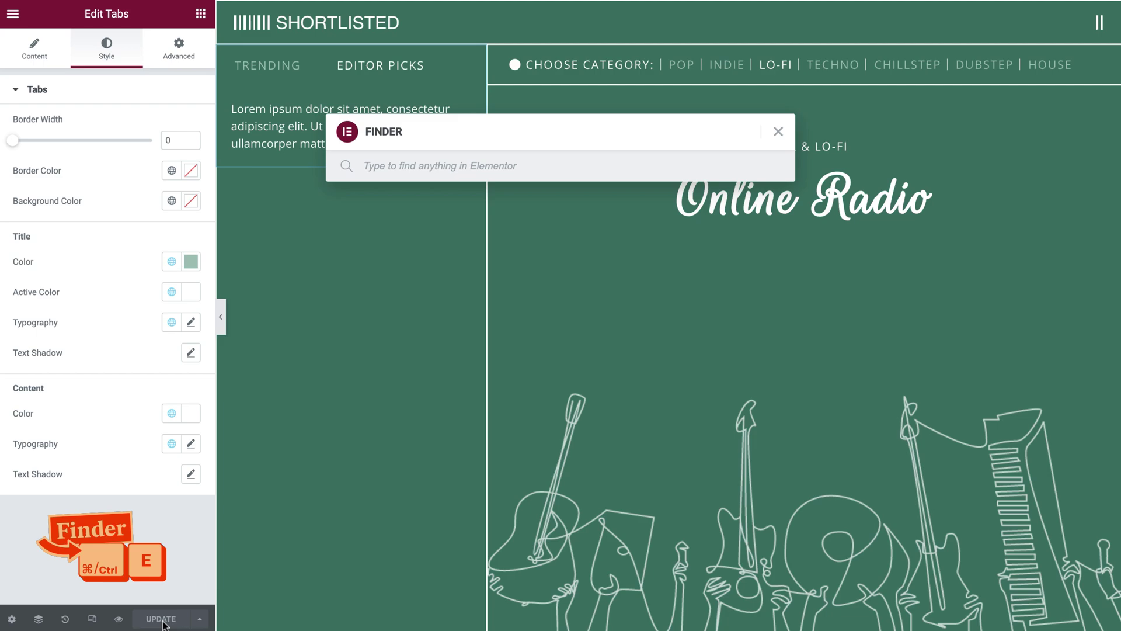
text(templates)
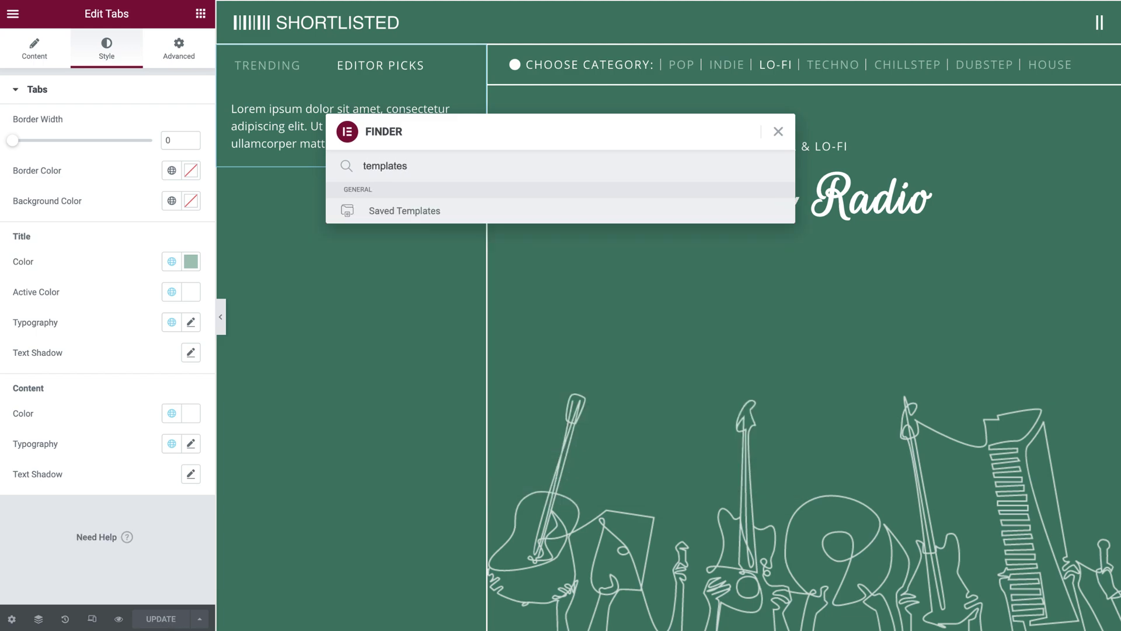
click(425, 220)
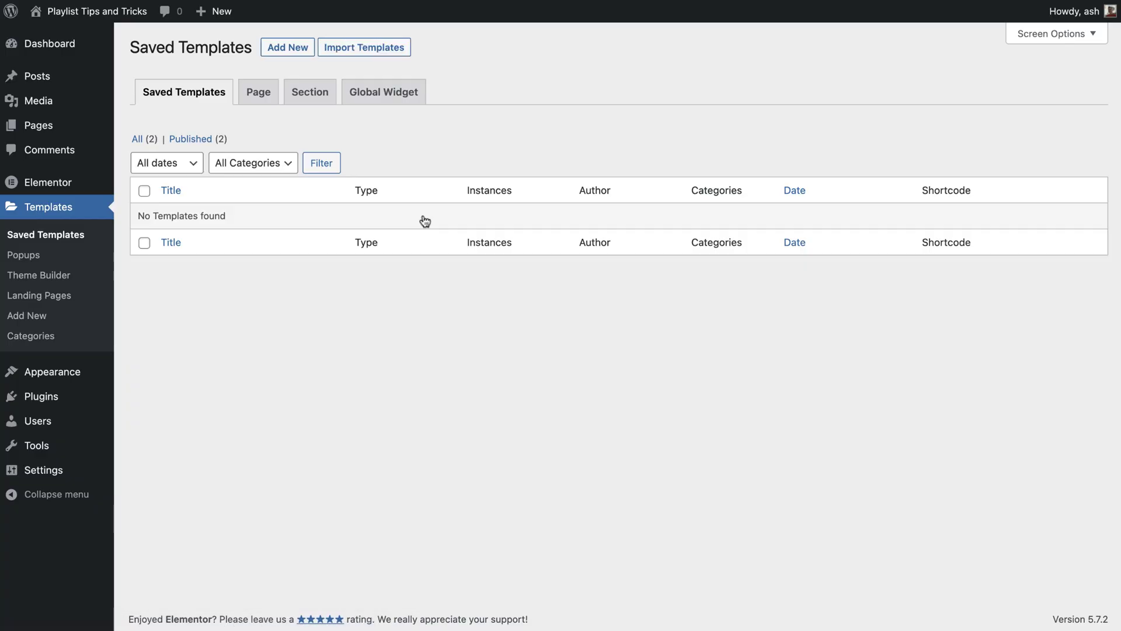
- Create a new Section template named 'Lo-fi List'
click(288, 55)
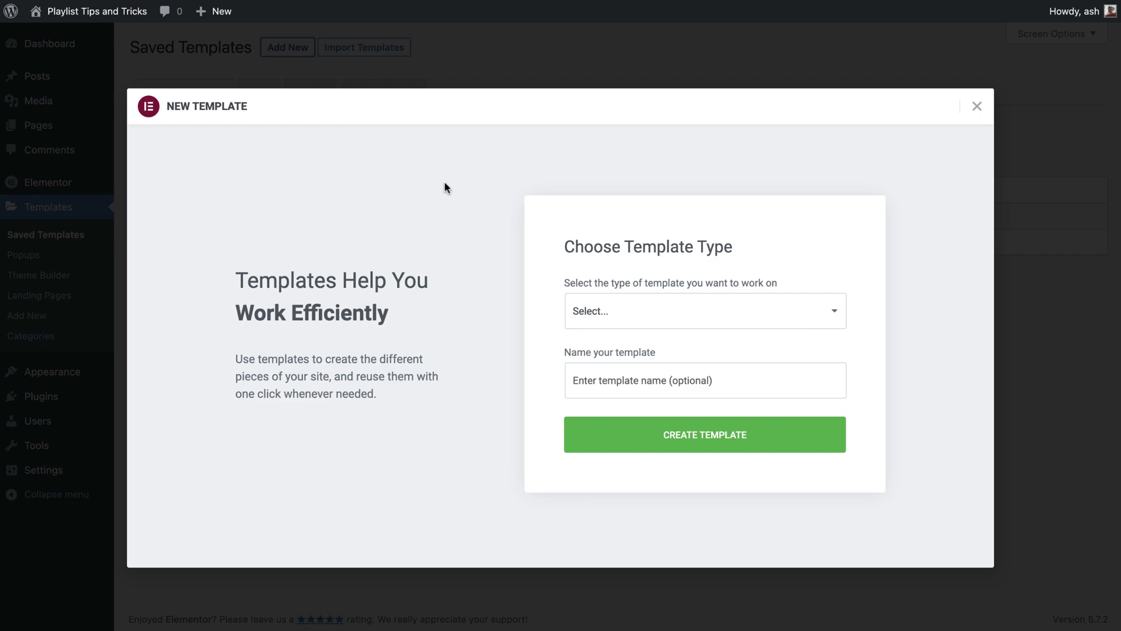
click(621, 316)
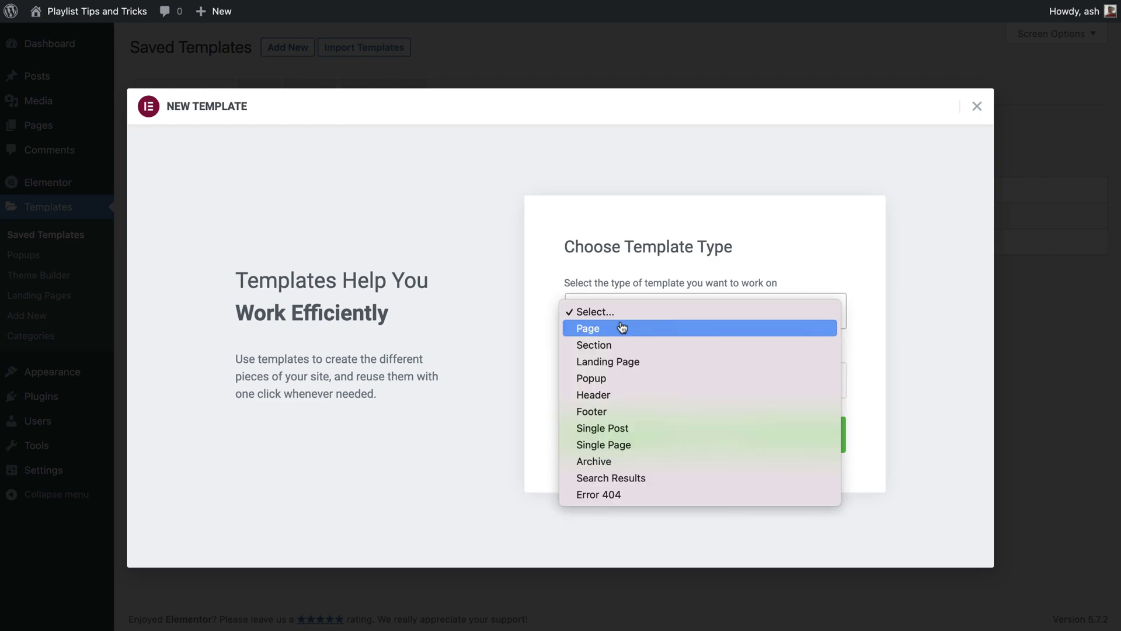
click(625, 343)
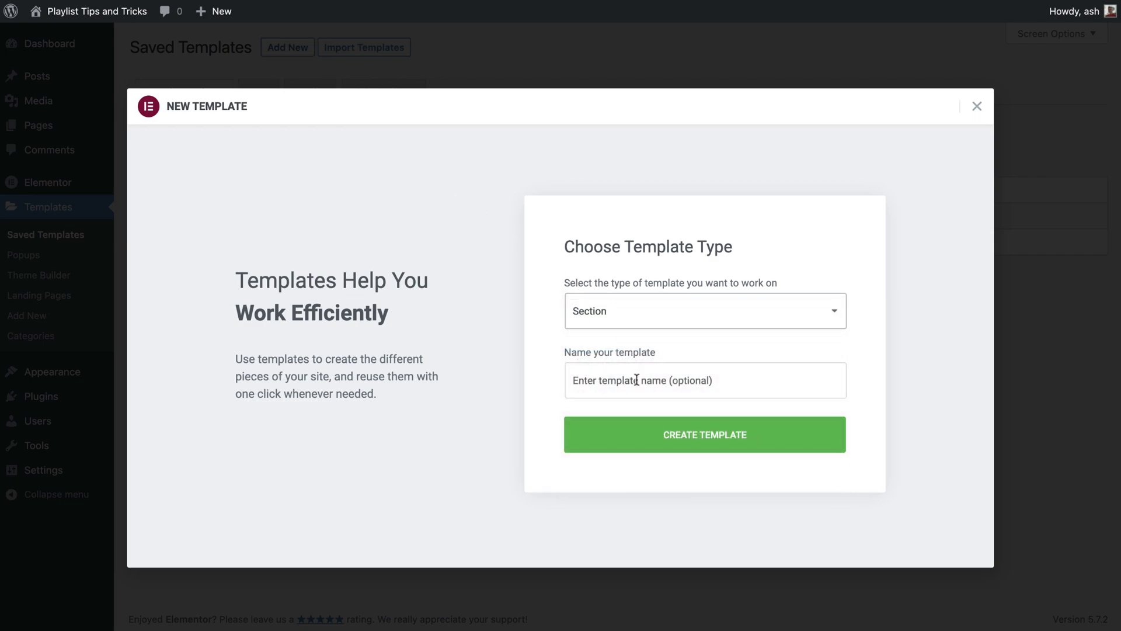
click(636, 380)
text(Lo-fi List)
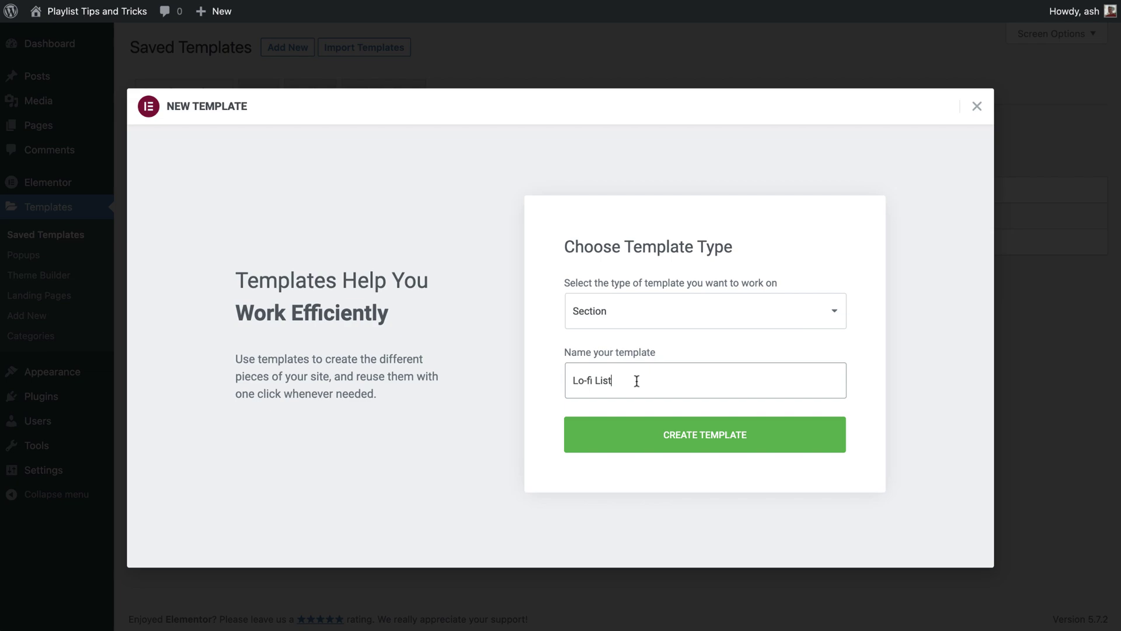
click(670, 436)
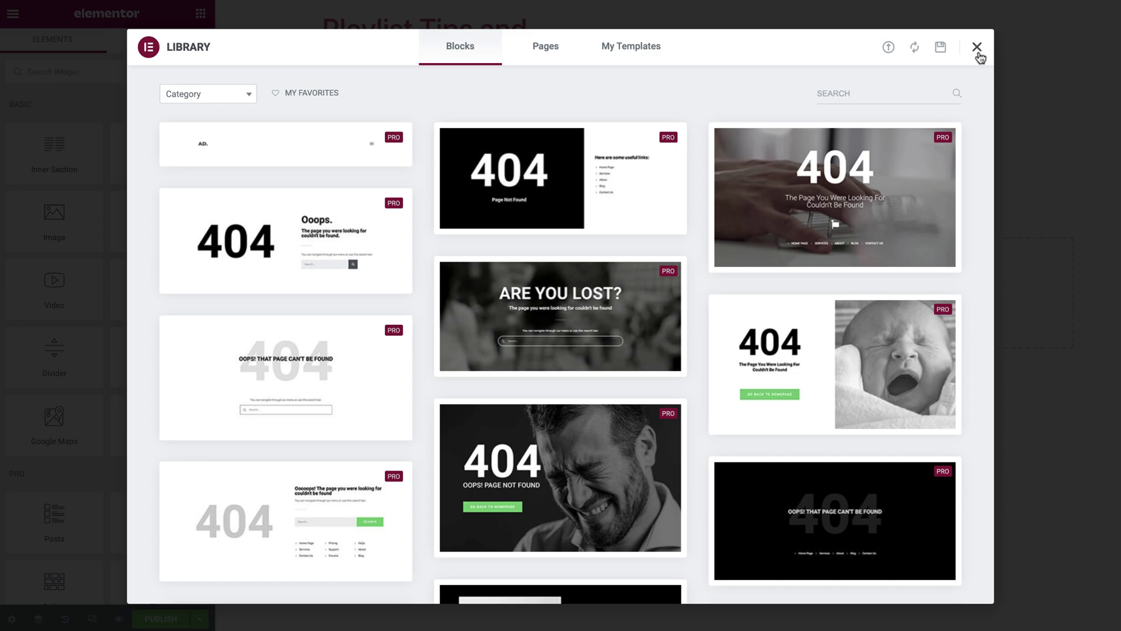
- Add a full-width one-column section to the empty template
click(977, 48)
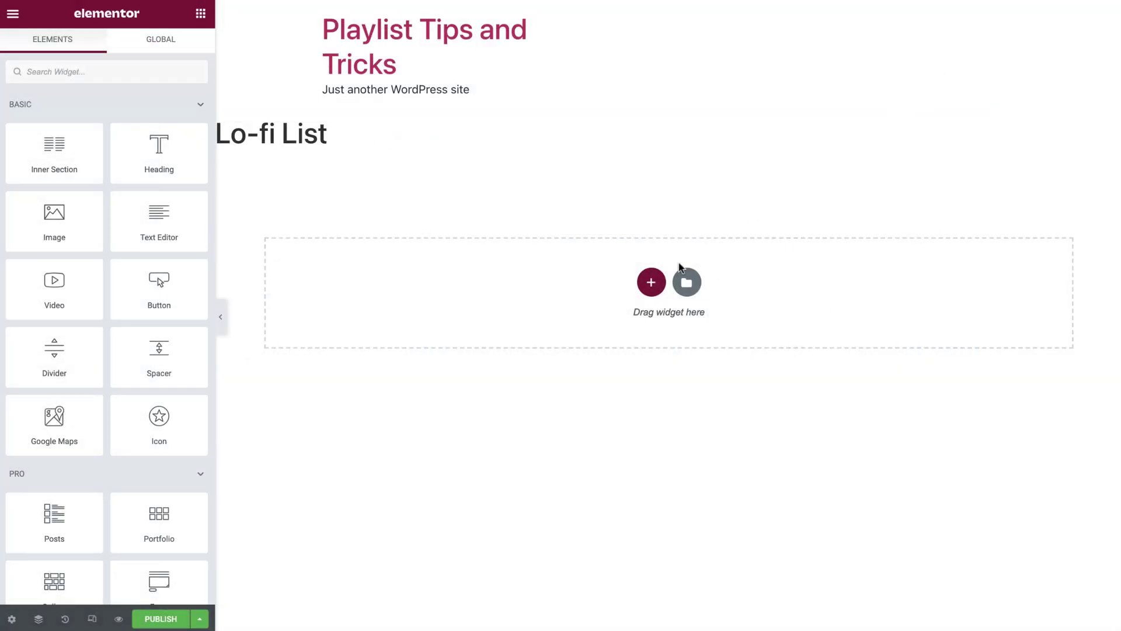
click(650, 282)
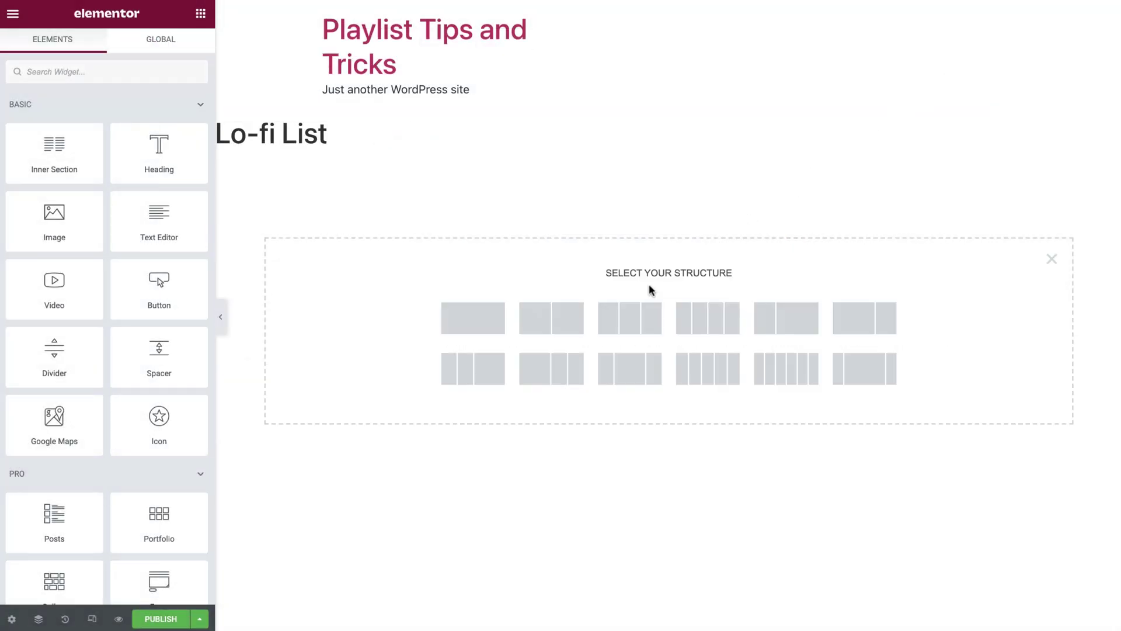
click(493, 323)
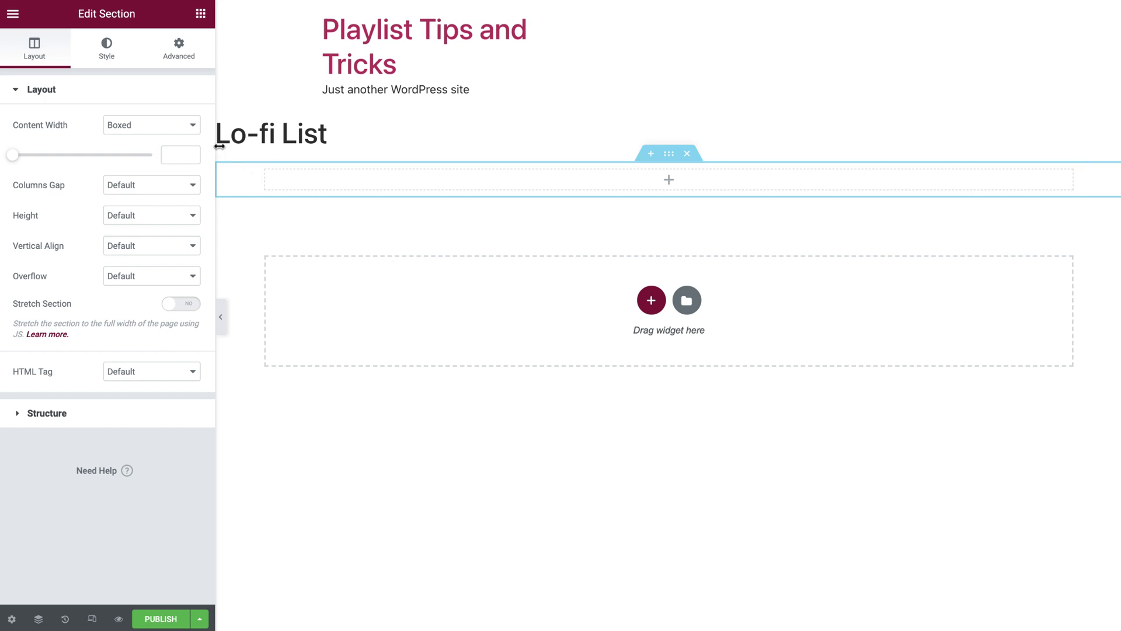
click(190, 126)
click(177, 146)
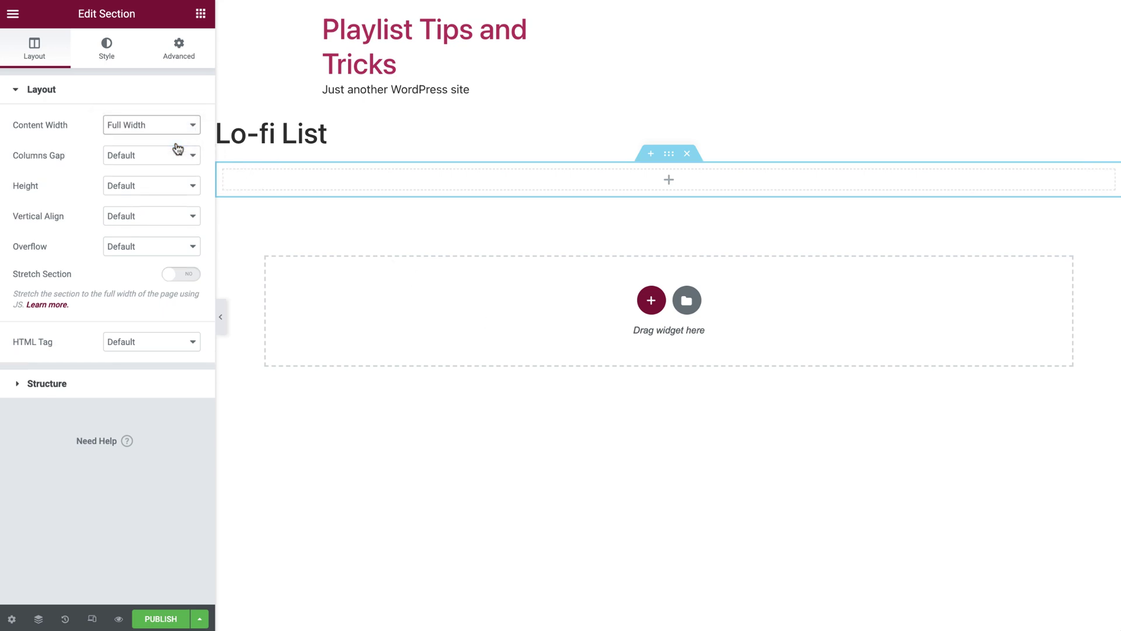
- Give the section a classic background in the Secondary global green
click(106, 56)
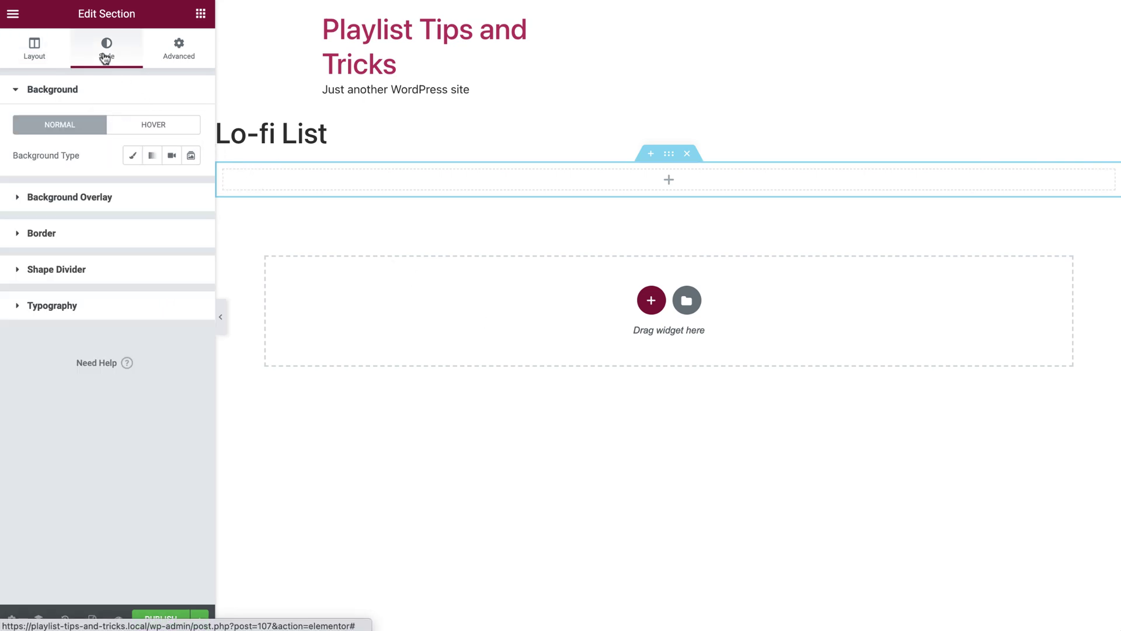
click(133, 155)
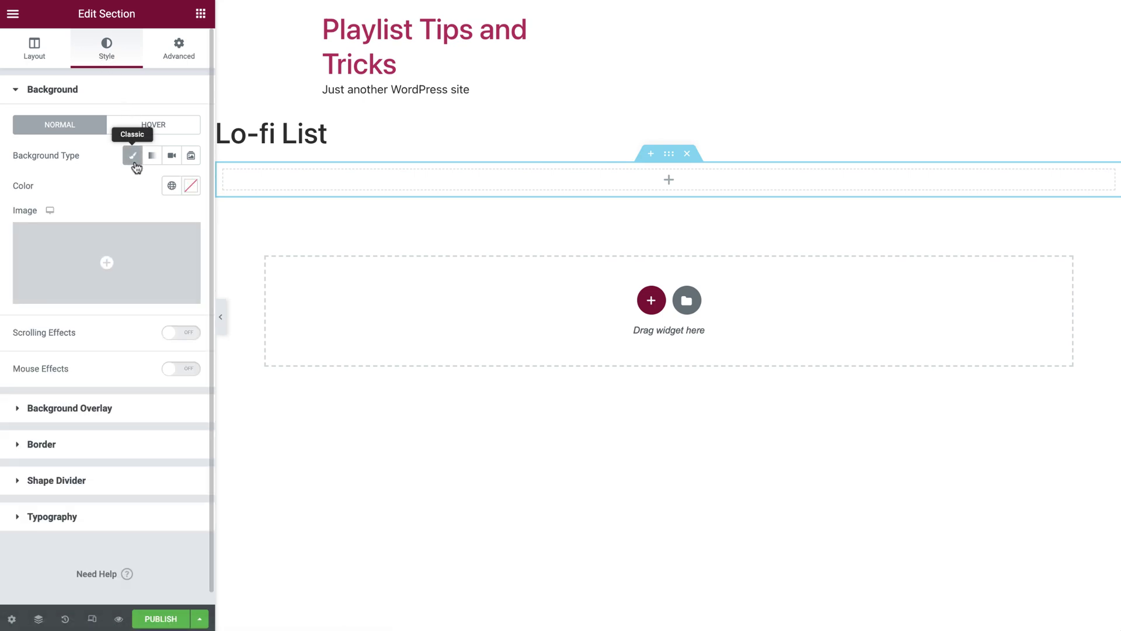
click(171, 186)
click(117, 278)
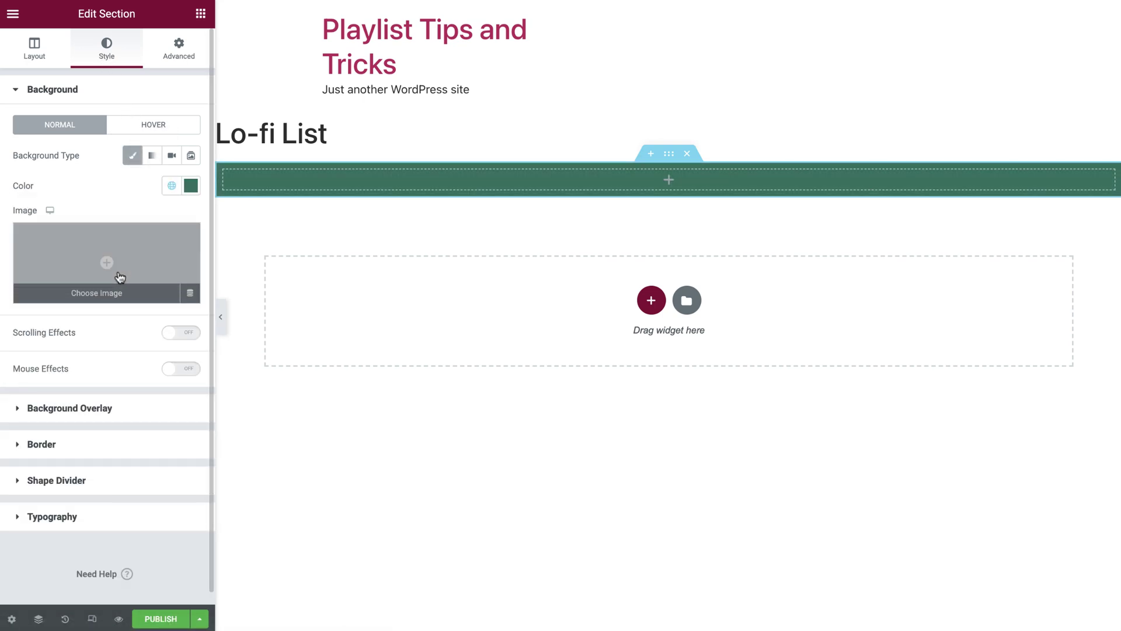
- Unlink the section padding and set the top padding to 20
click(196, 59)
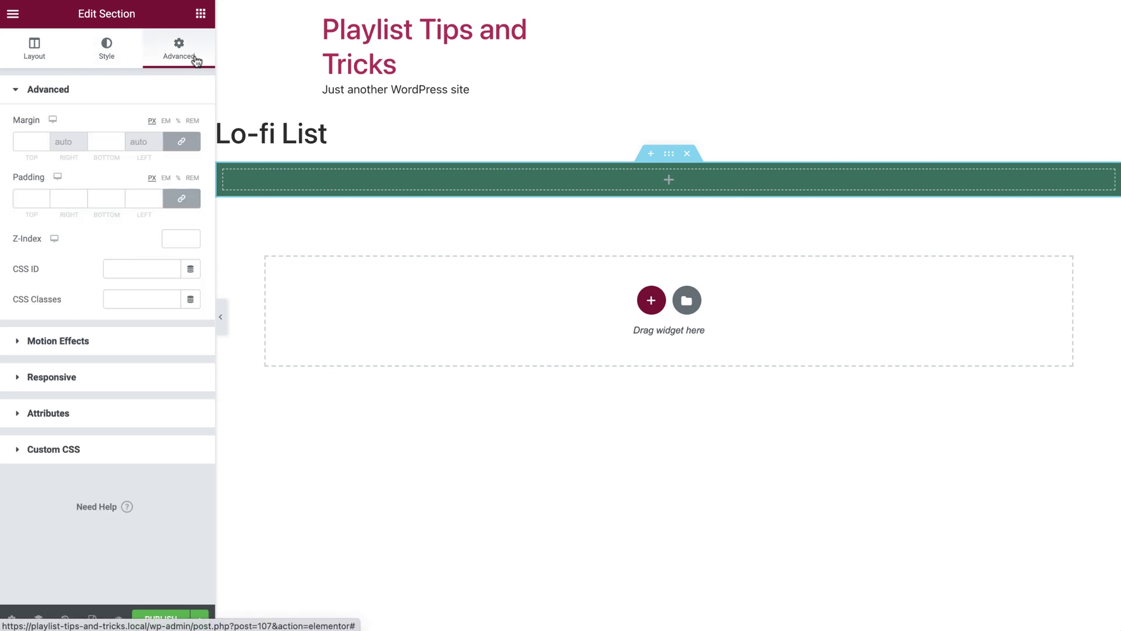
click(181, 198)
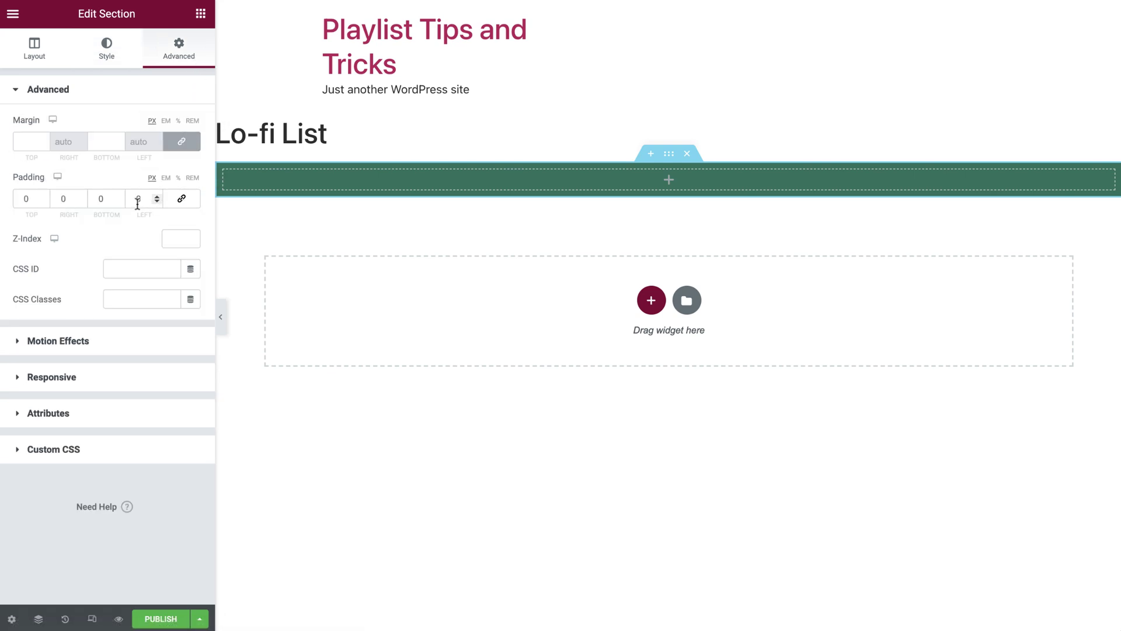
click(25, 199)
text(2)
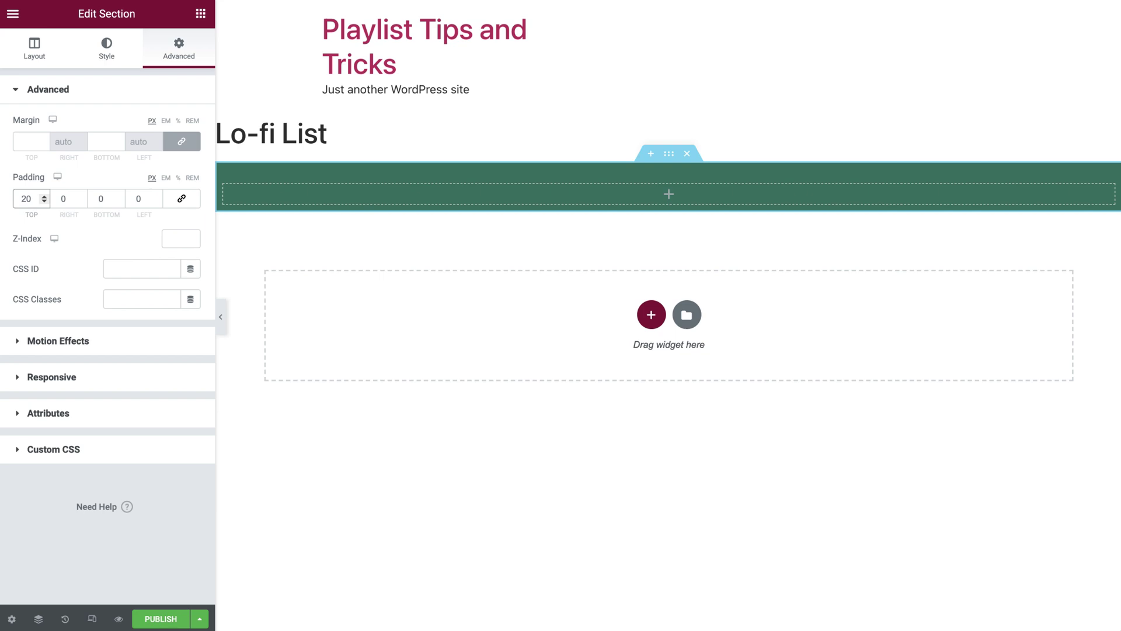
- Place an Image Box widget in the green section showing the skull image
click(200, 13)
click(155, 71)
text(im)
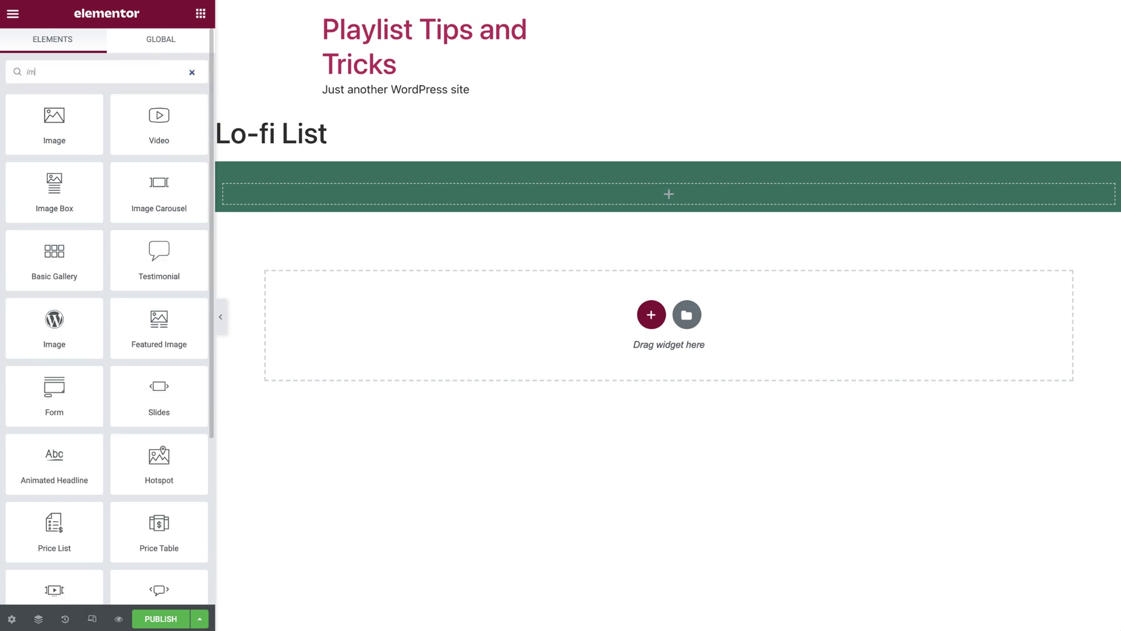
text(age box)
drag(72, 140, 265, 198)
click(119, 176)
click(297, 198)
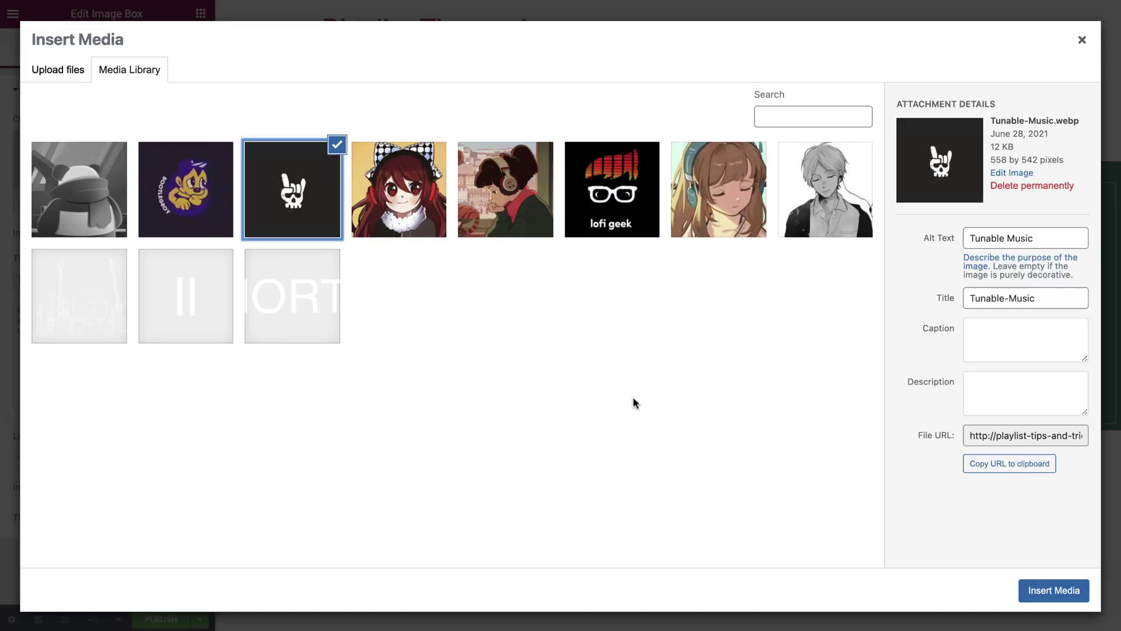
click(1029, 590)
- Title the image box 'Tunable Music' and clear its description
click(167, 279)
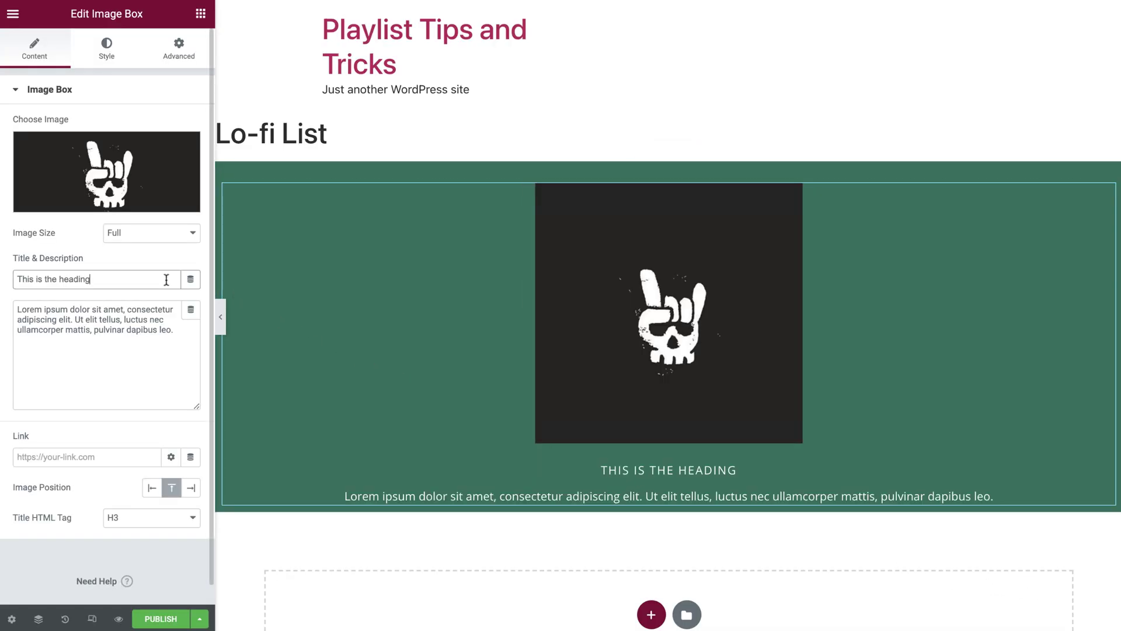
key(ctrl+a)
text(Tunable Music)
click(170, 329)
key(ctrl+a)
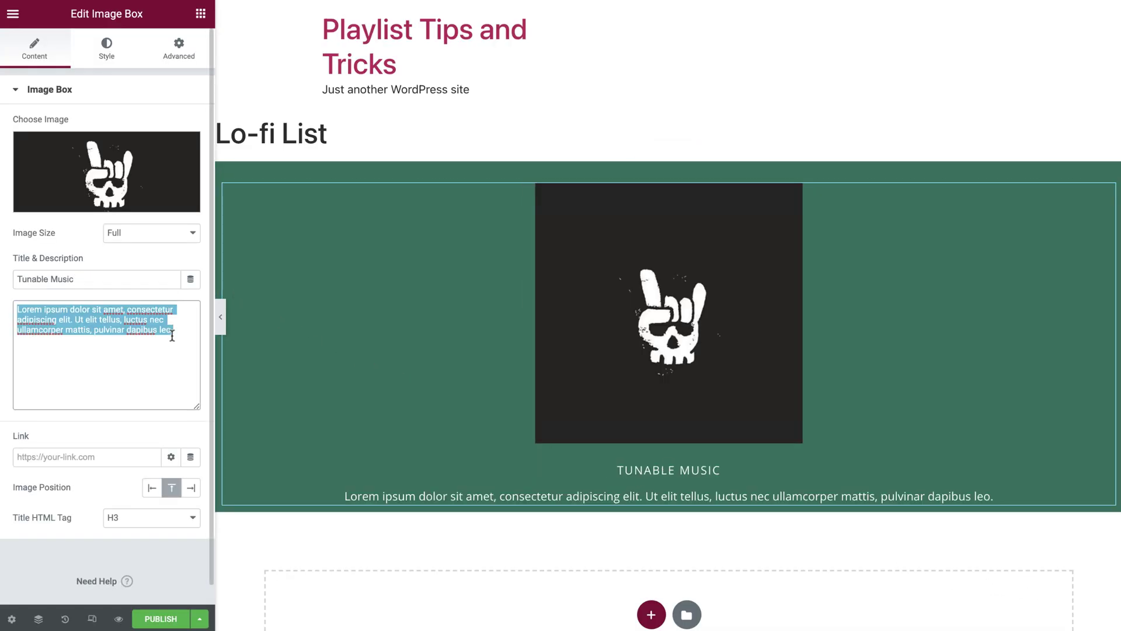
key(BackSpace)
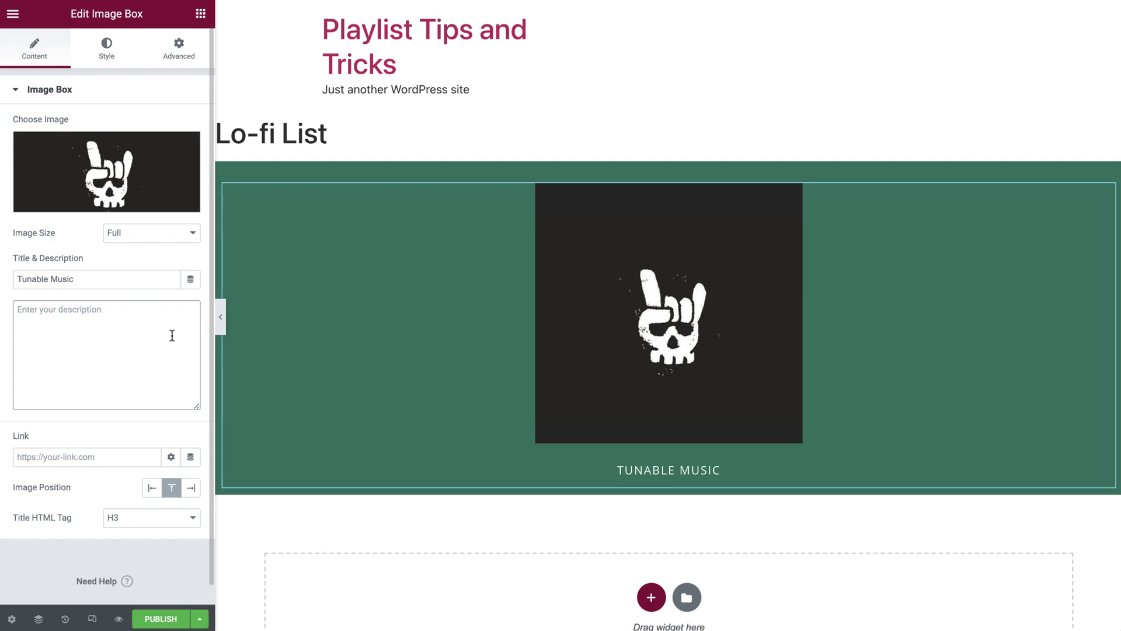
- Set the image width to 65% with a Shrink hover animation at 0.5 s
click(107, 53)
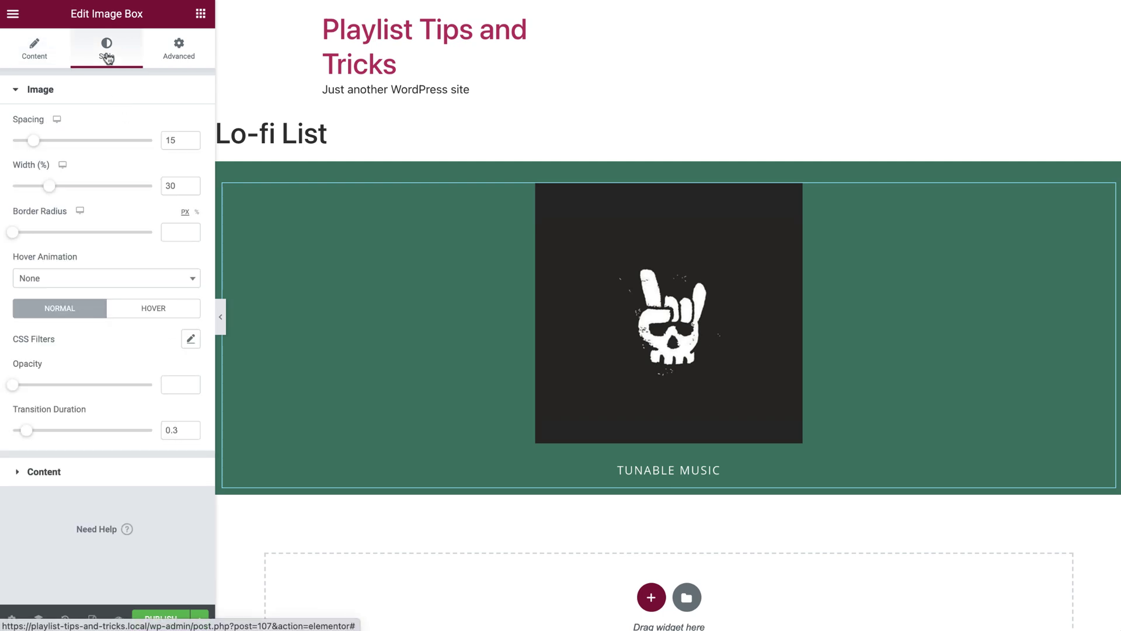
double_click(167, 186)
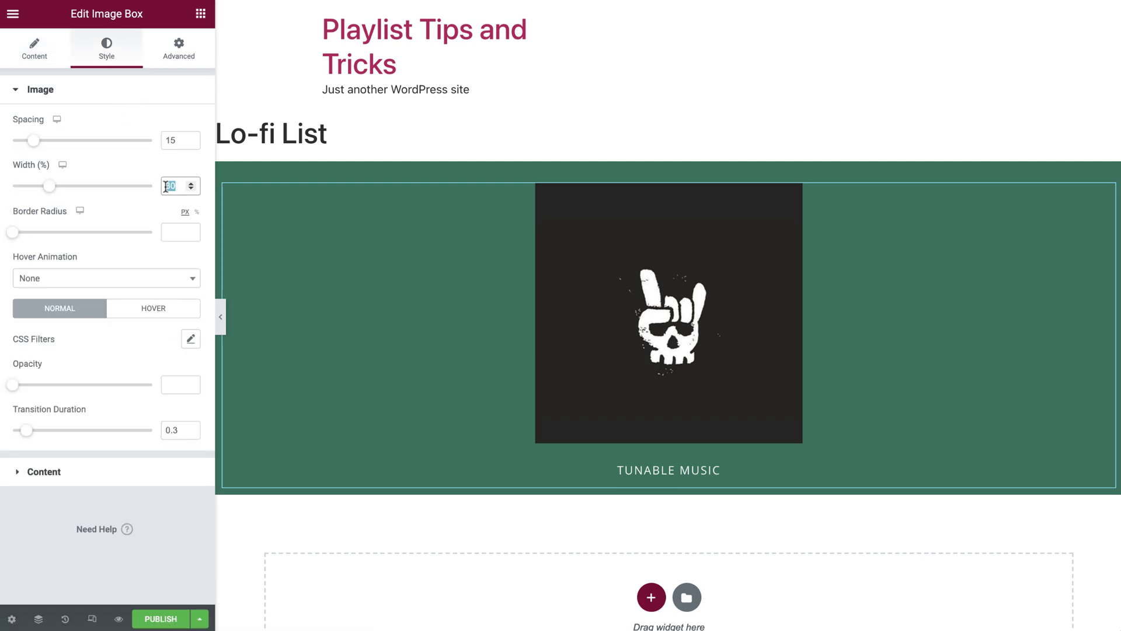
text(65)
click(141, 281)
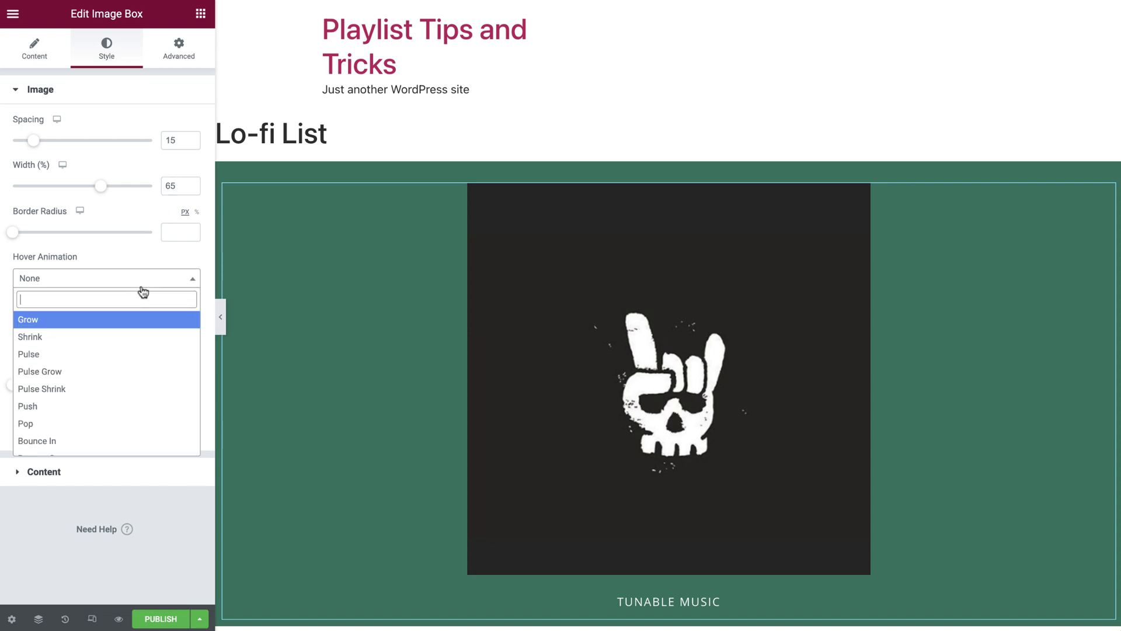
click(127, 336)
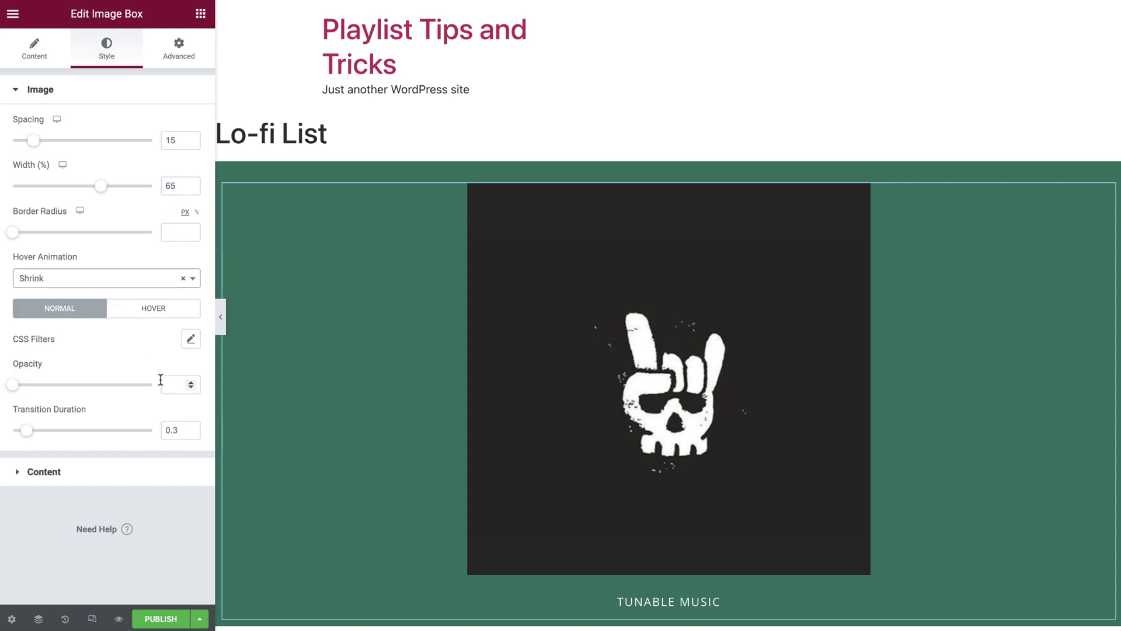
click(191, 431)
text(0.5)
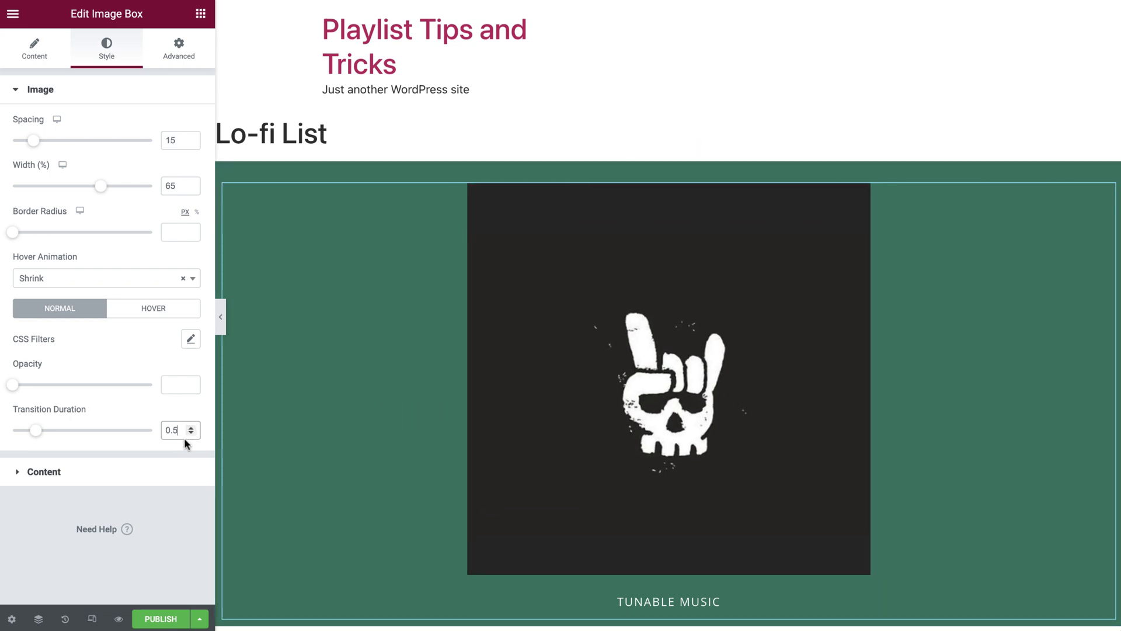
- Apply the Secondary global font to the image box title
click(152, 470)
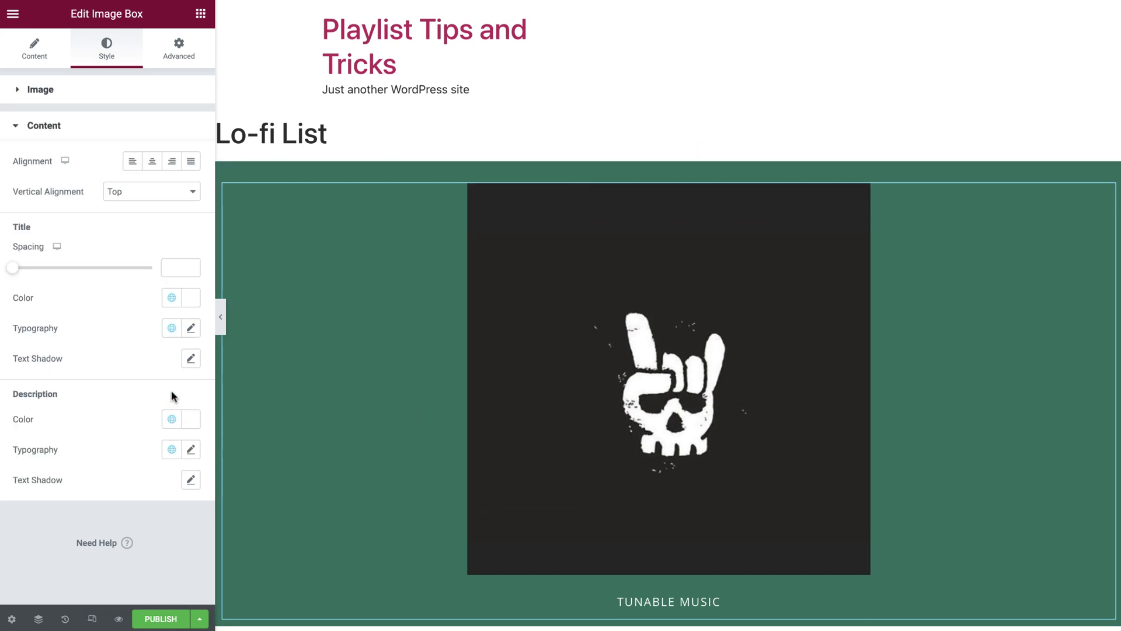
click(172, 329)
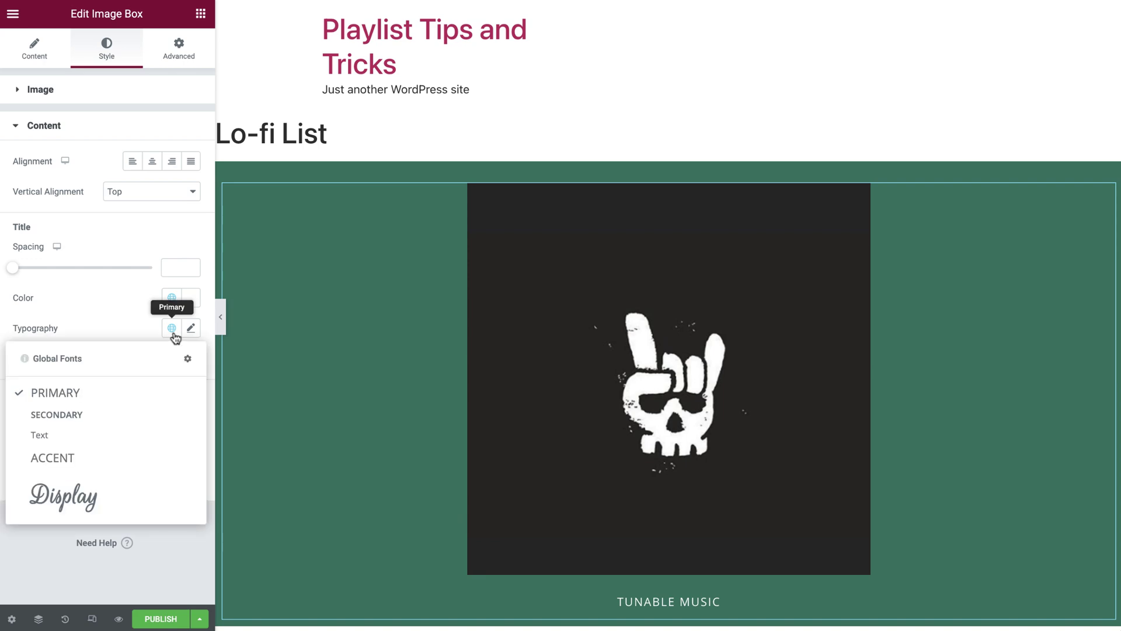
click(140, 413)
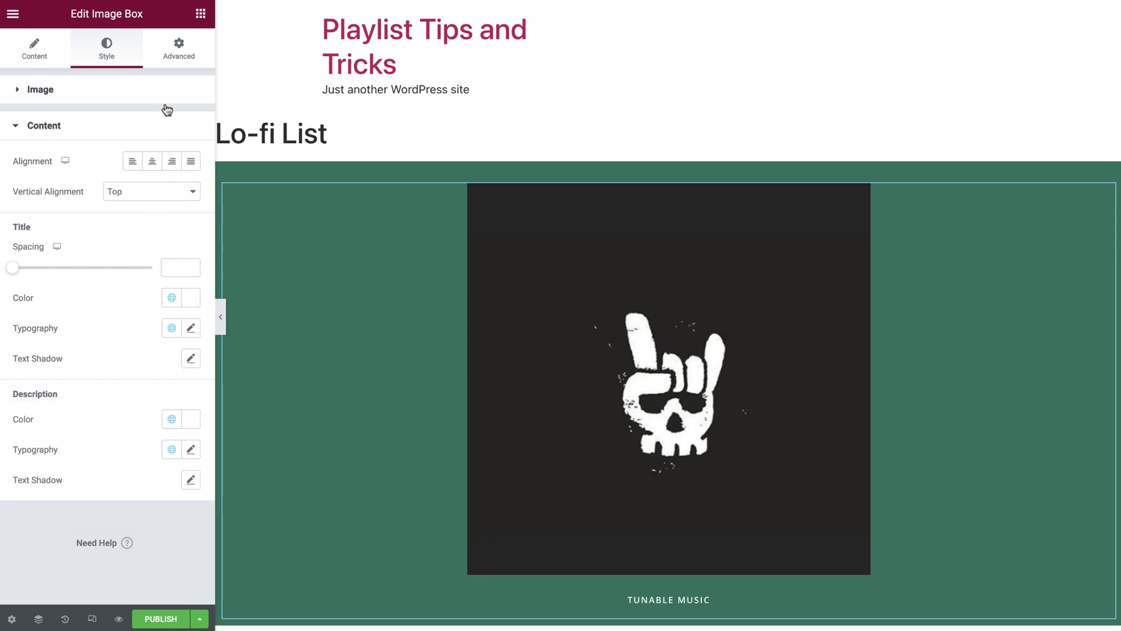
- Give the Tunable Music image box a custom positioning width of 50%
click(177, 54)
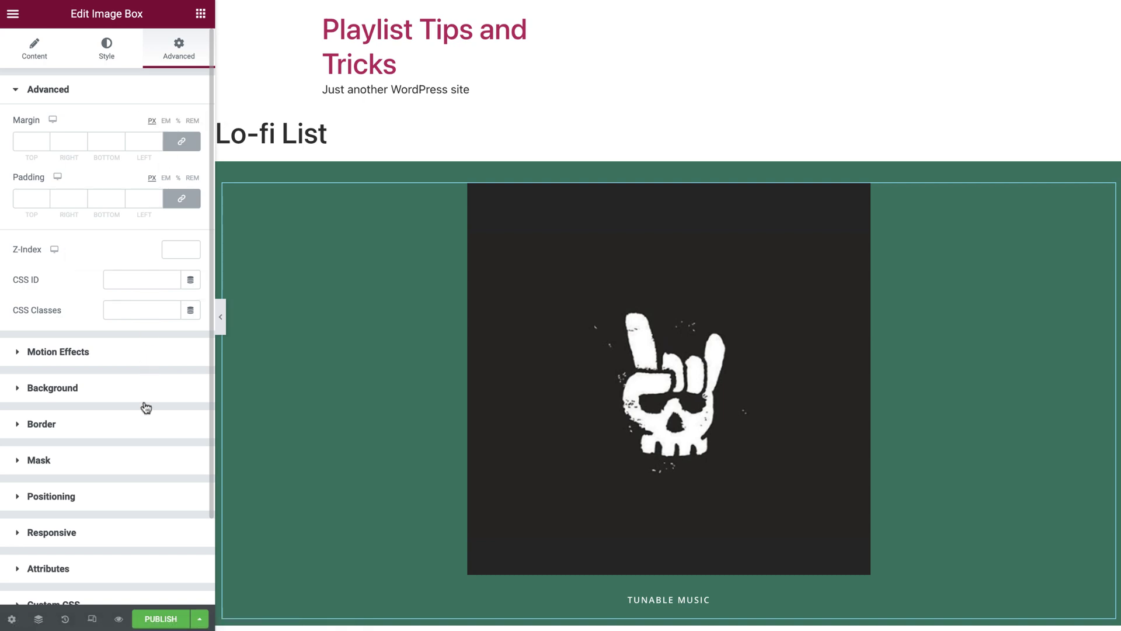
click(133, 502)
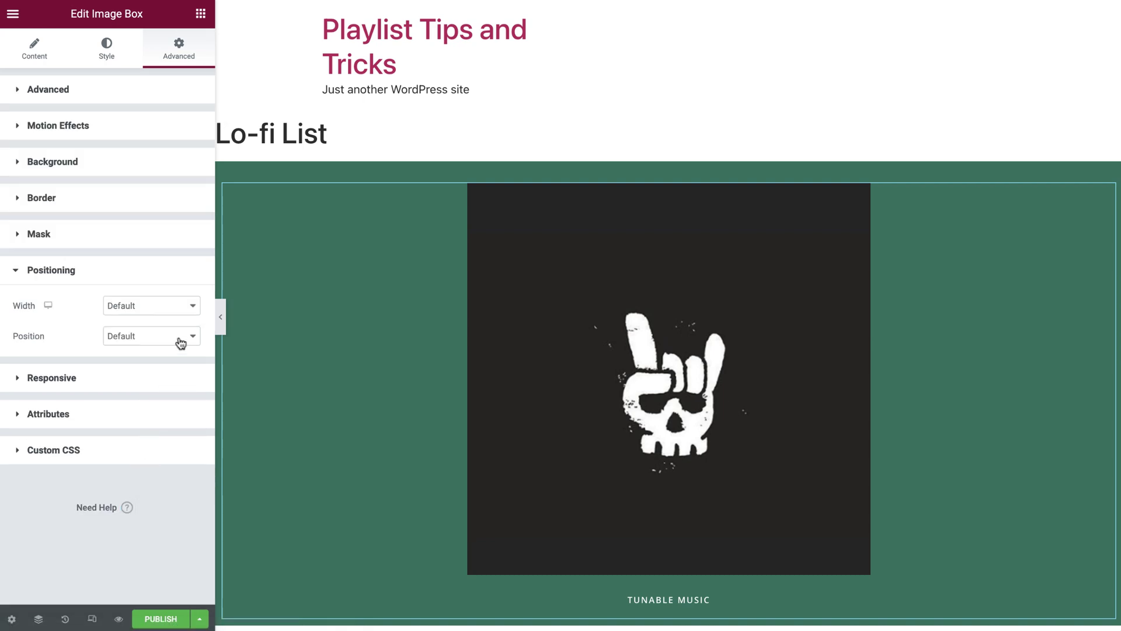
click(185, 313)
click(173, 351)
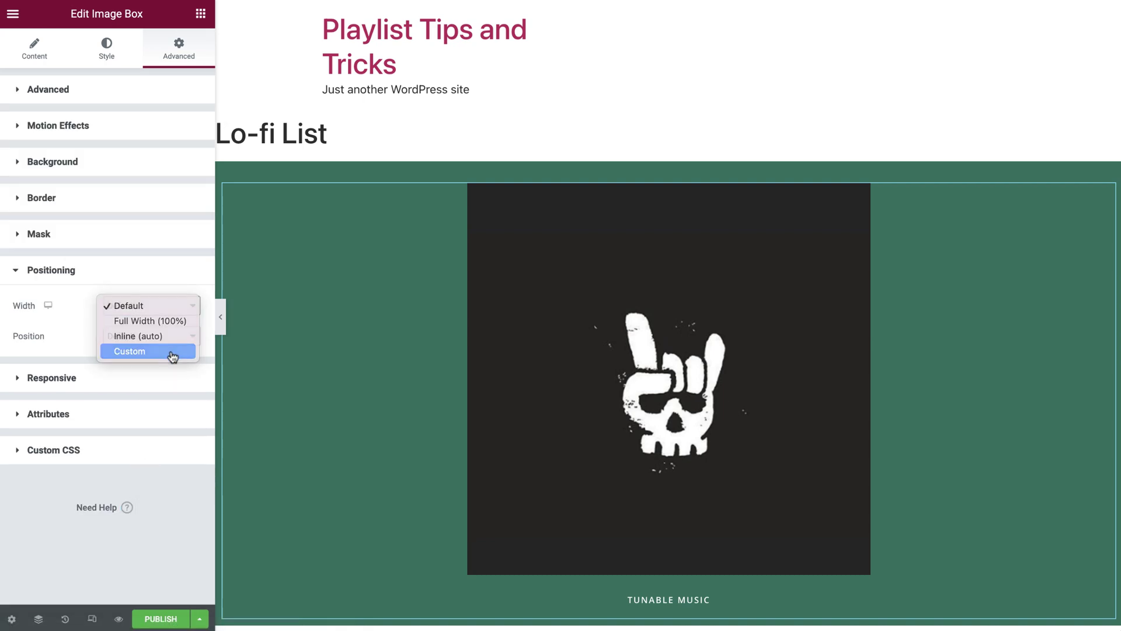
click(182, 331)
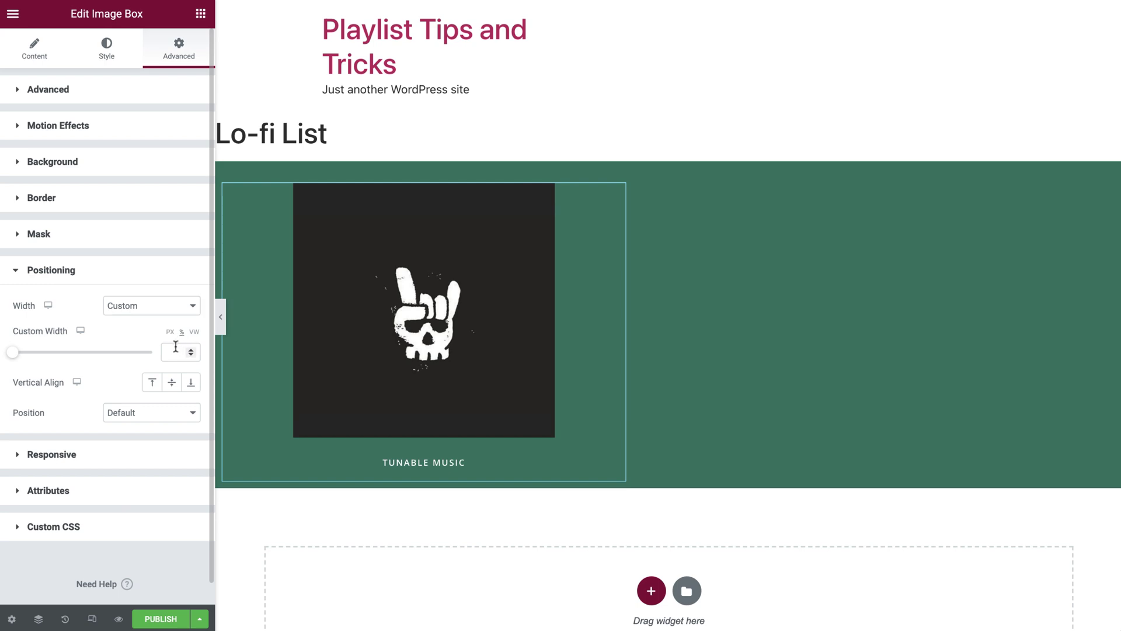
click(171, 352)
text(50)
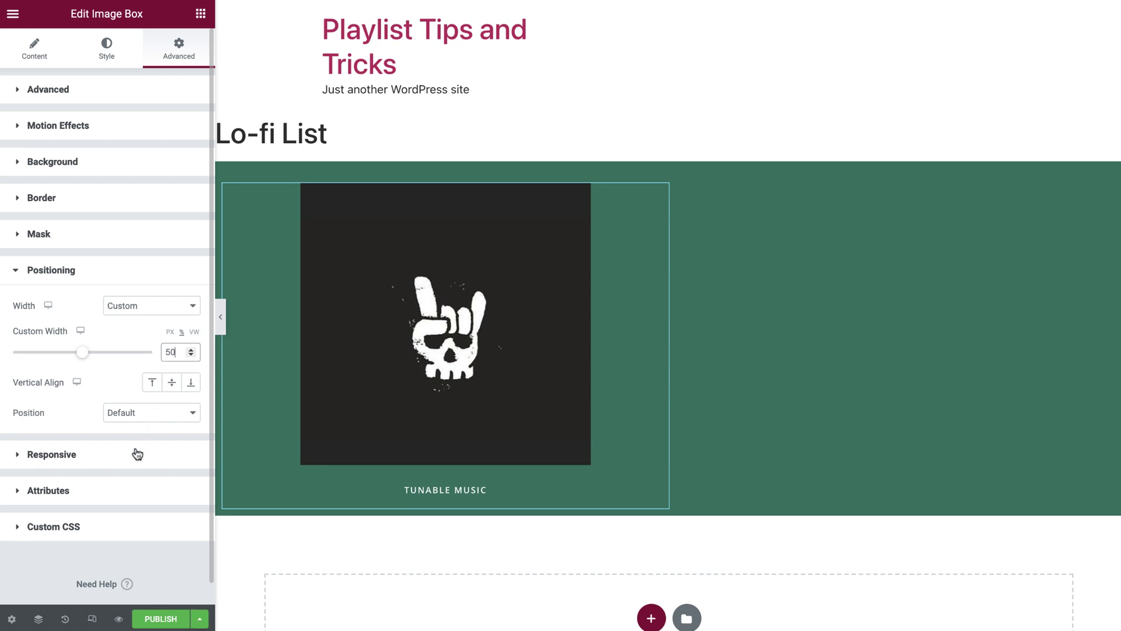
- Paste custom CSS giving the skull image a white border
click(104, 535)
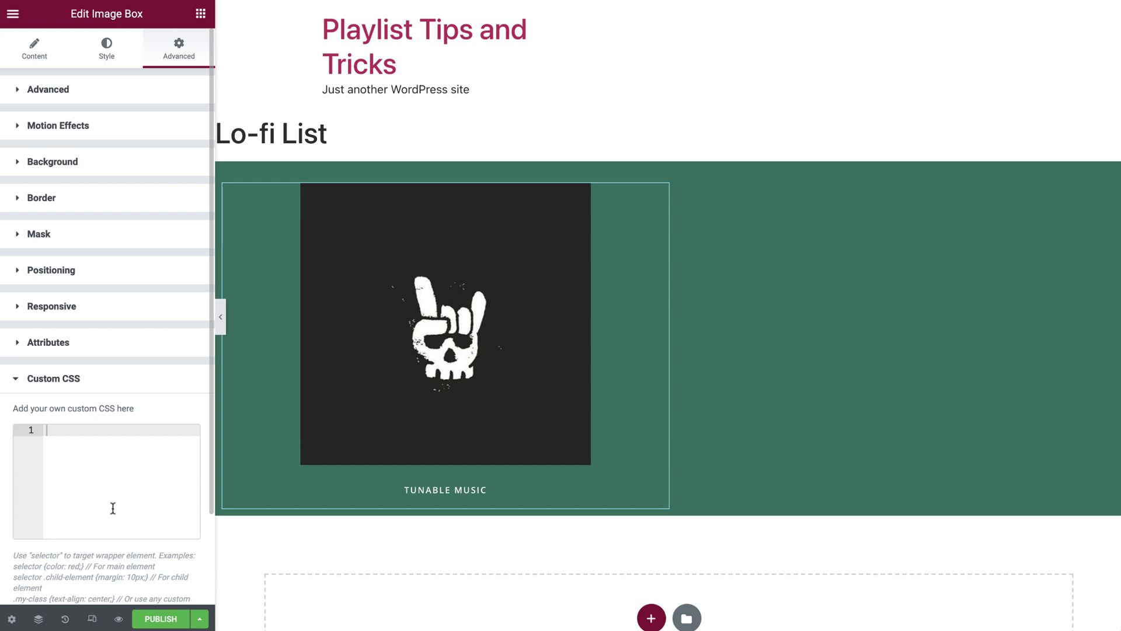
click(128, 460)
text(selector img {     border: 2px solid #fff; })
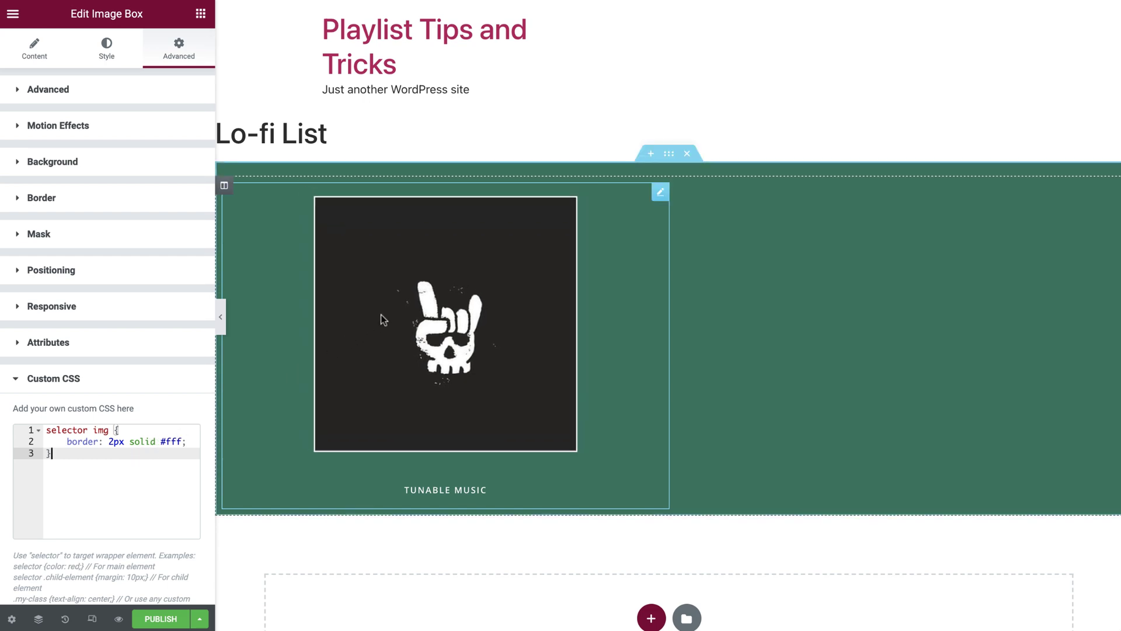
- Duplicate the image box and change the copy to the panda image titled 'One Chilled Panda'
right_click(506, 250)
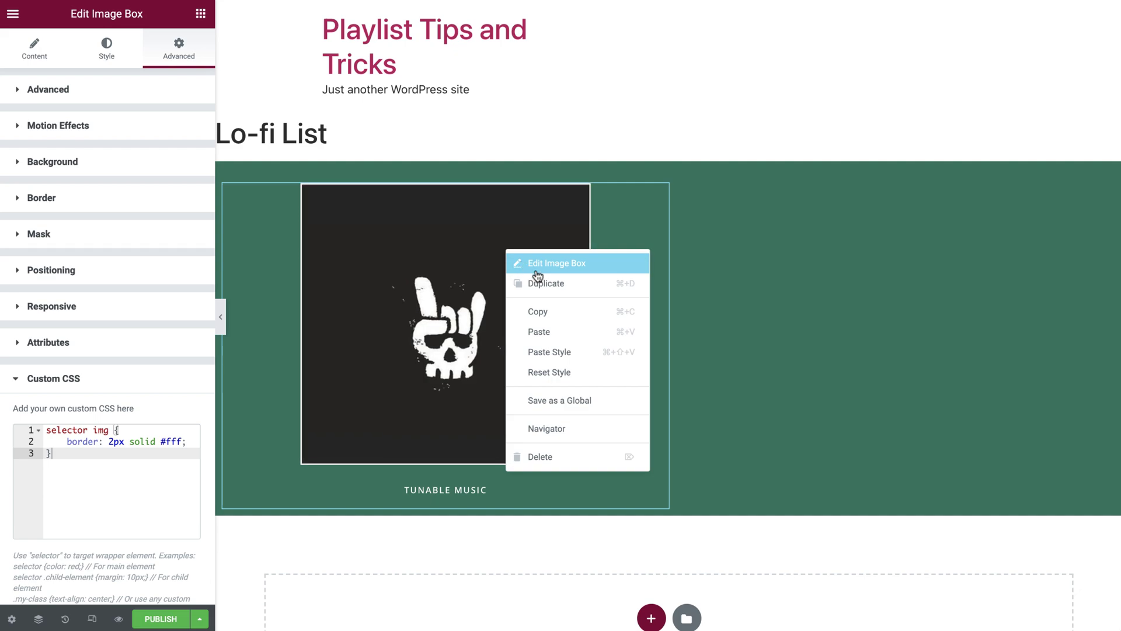
click(563, 285)
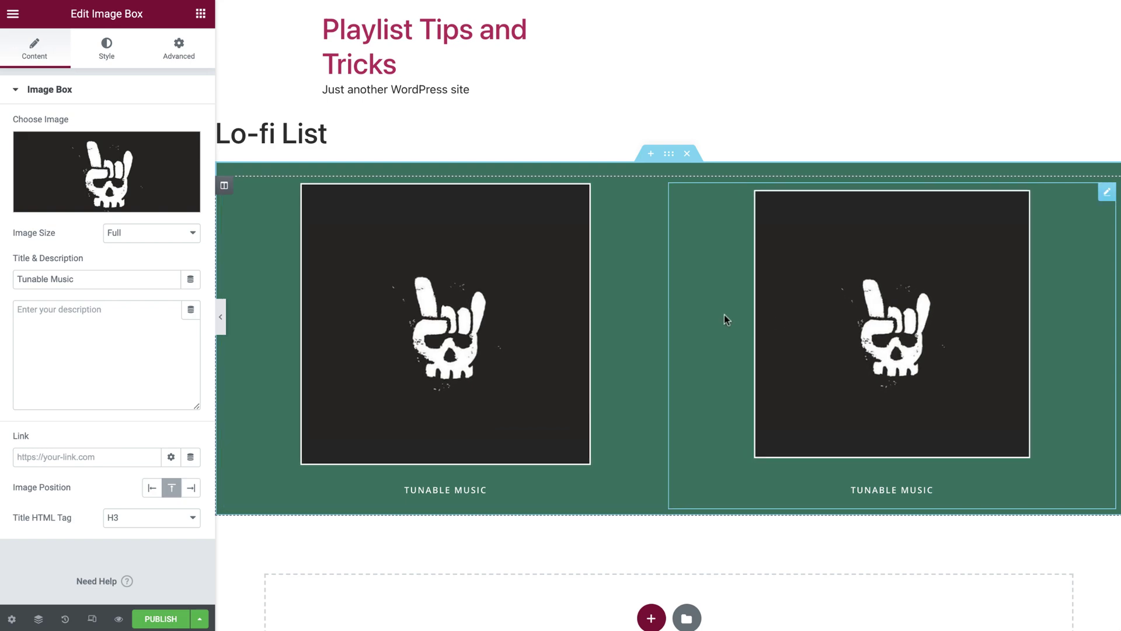
click(178, 202)
click(102, 193)
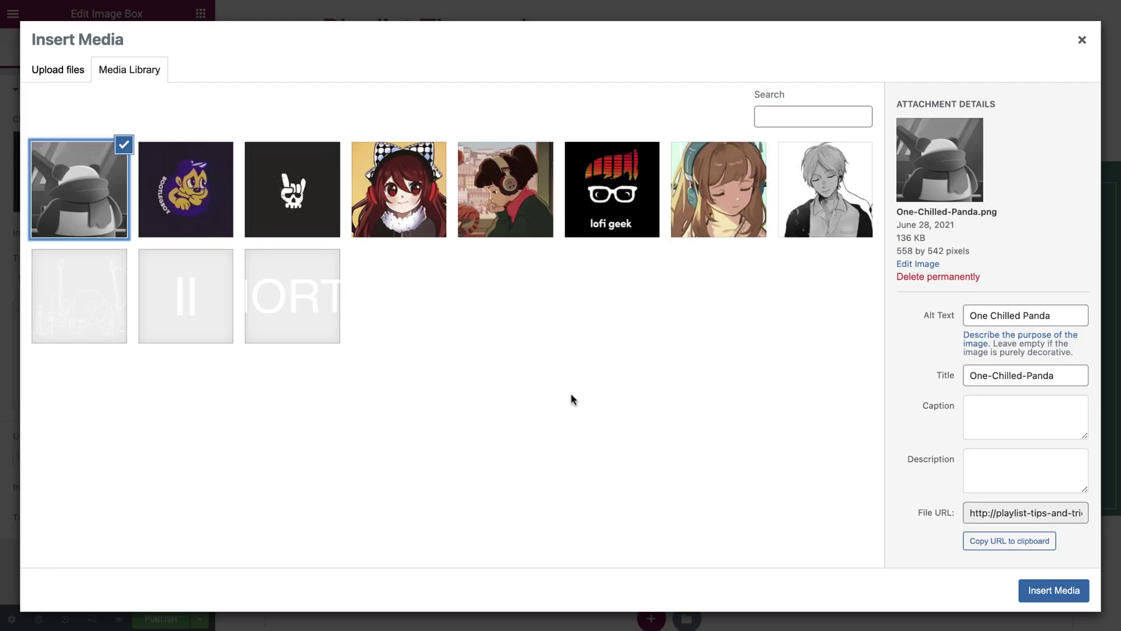
click(1037, 590)
triple_click(166, 281)
text(One Chilled Panda)
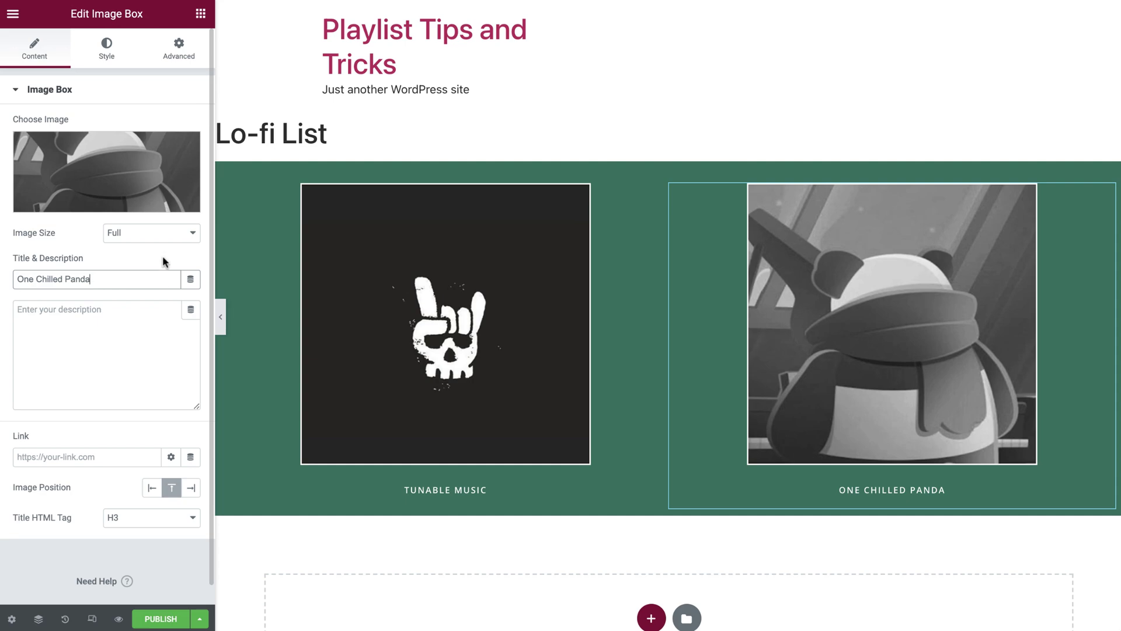
click(200, 13)
- Add a centered Divider at width 50 below the two channel cards
click(155, 70)
text(div)
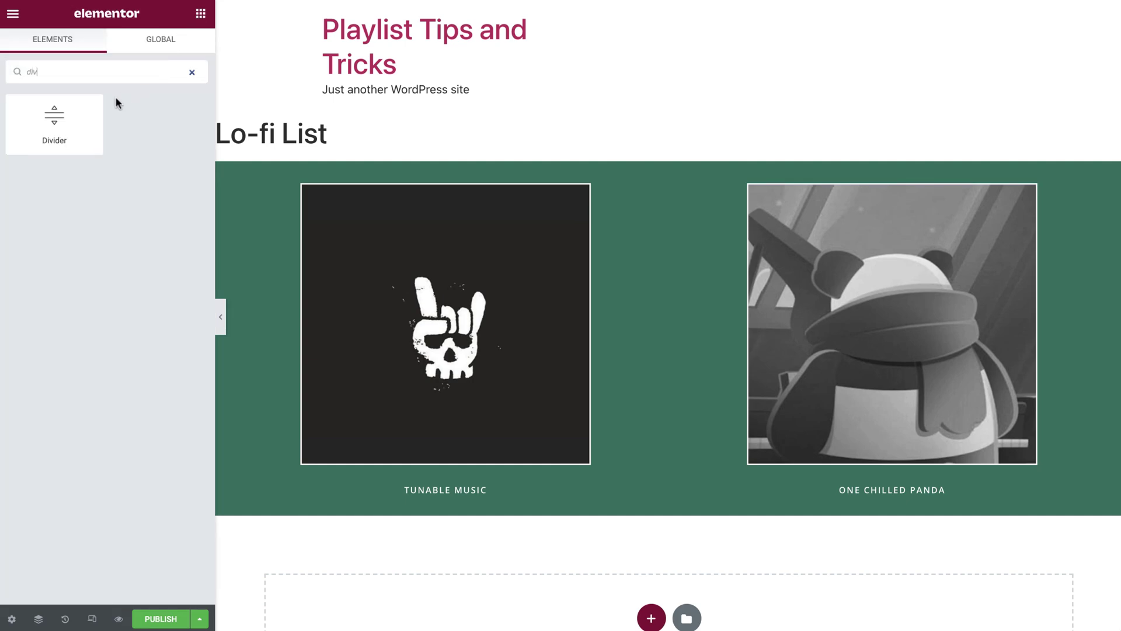
drag(70, 124, 787, 489)
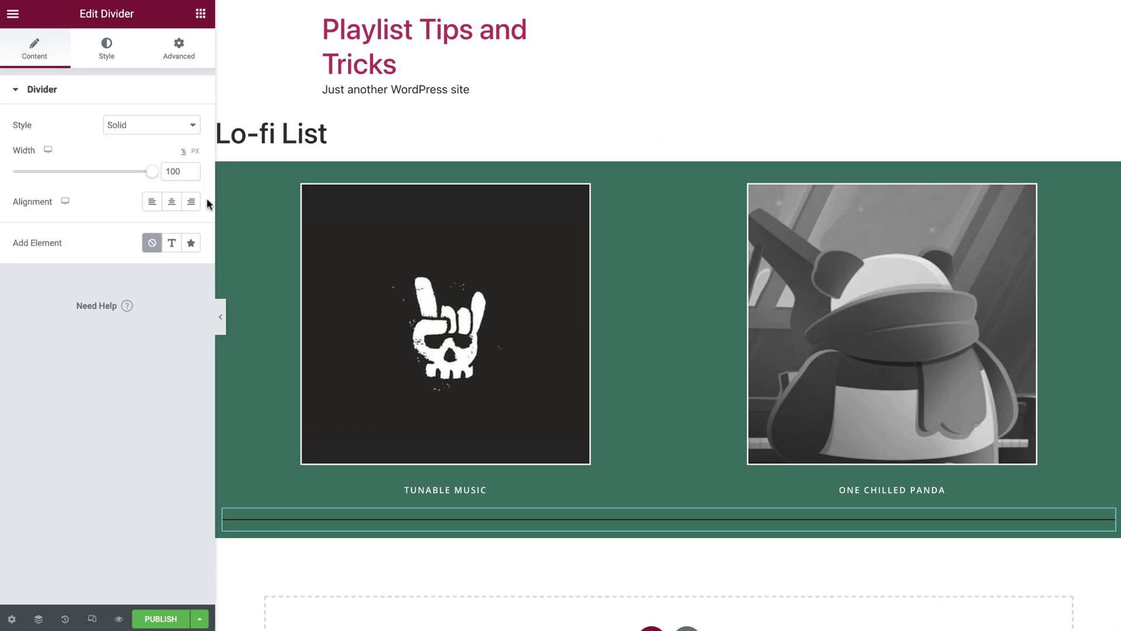
double_click(164, 170)
text(50)
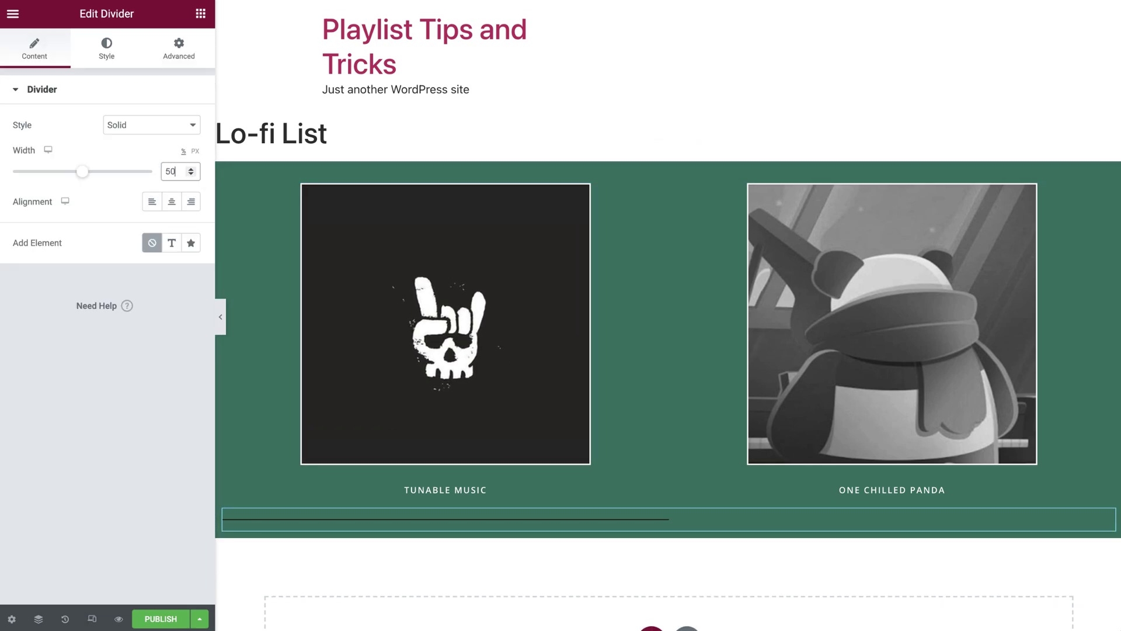
click(172, 203)
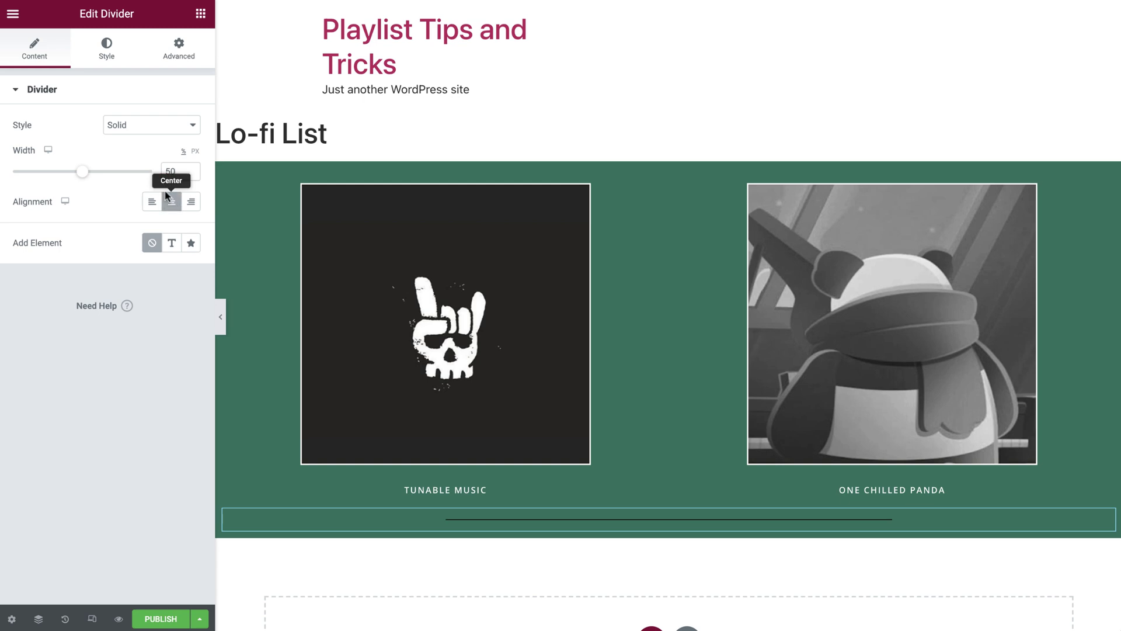
- Style the divider with the global Divider colour and a gap of 40
click(112, 65)
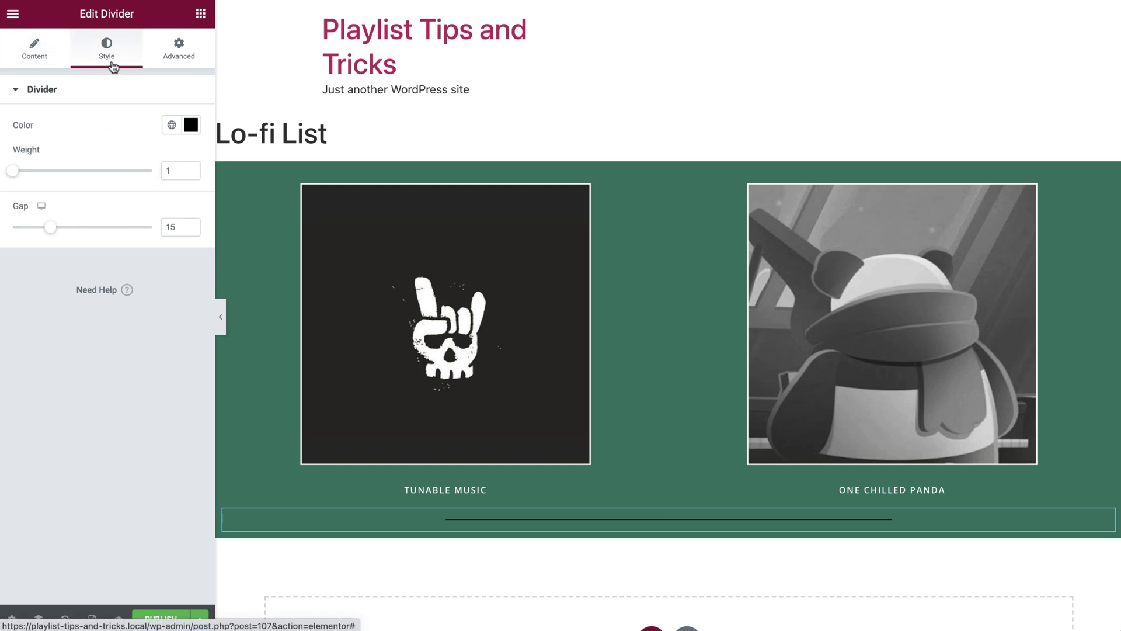
click(169, 125)
click(89, 296)
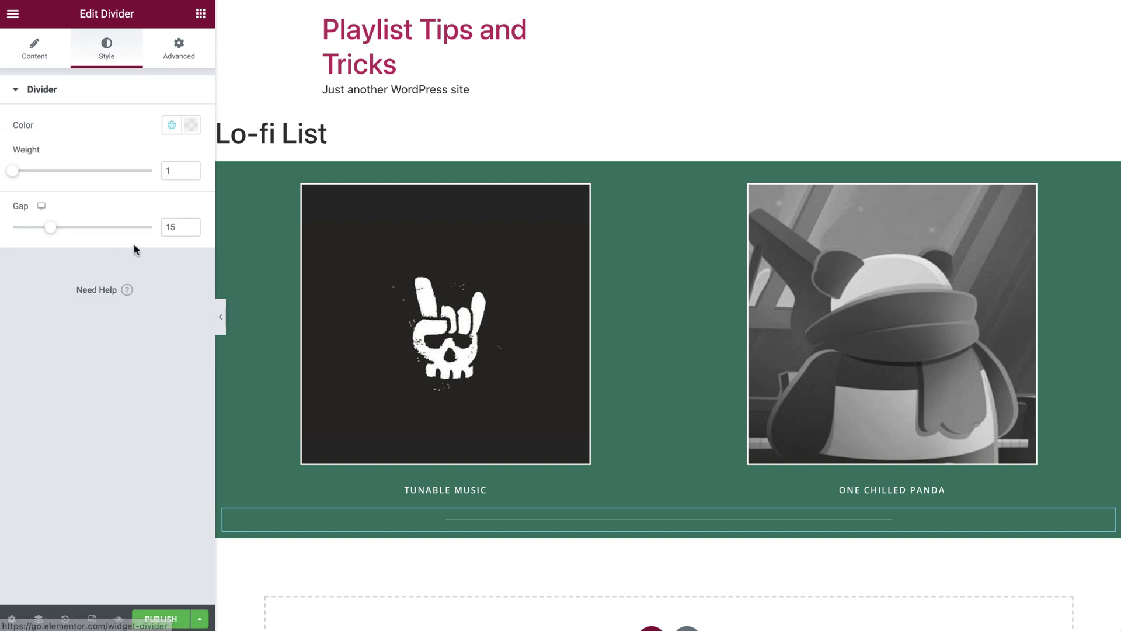
double_click(169, 226)
text(40)
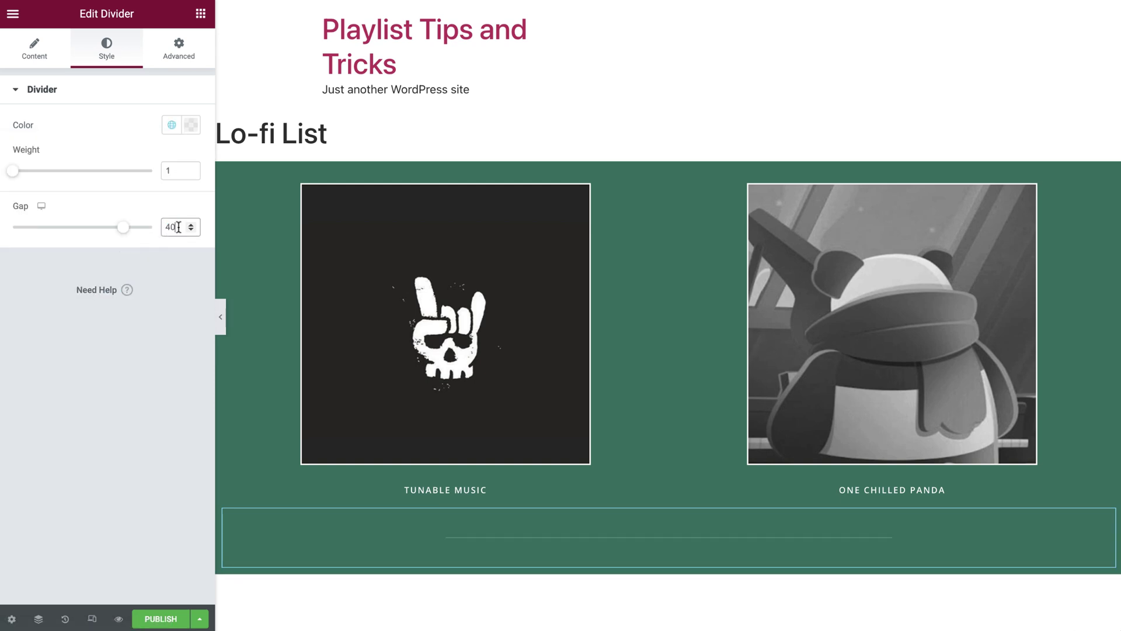
- Set the divider's top margin to -20
click(168, 57)
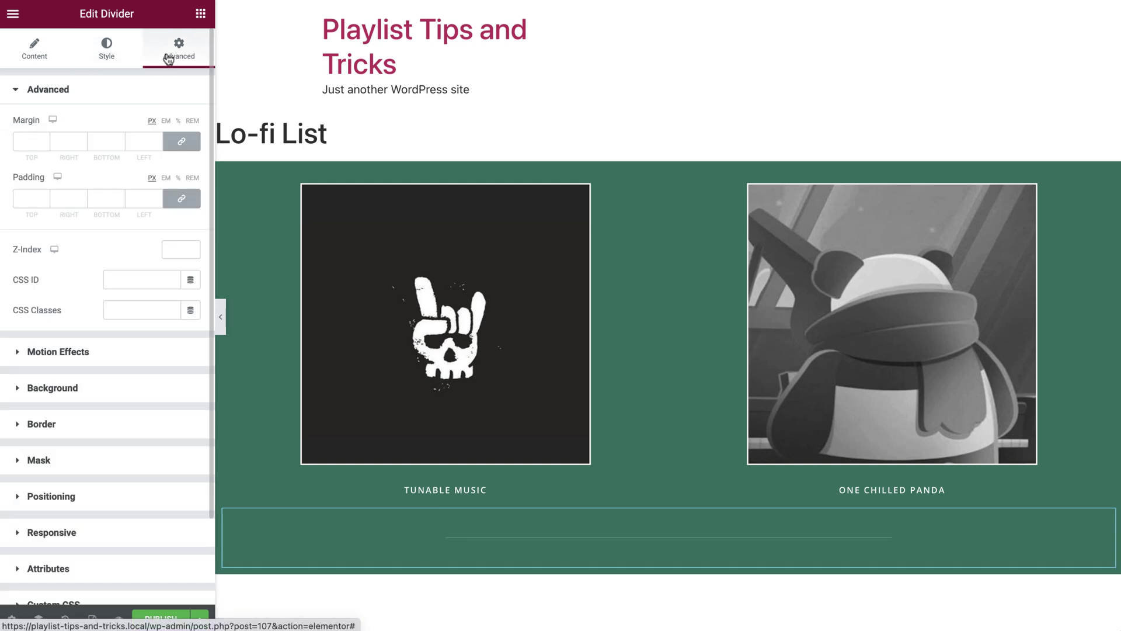
click(181, 140)
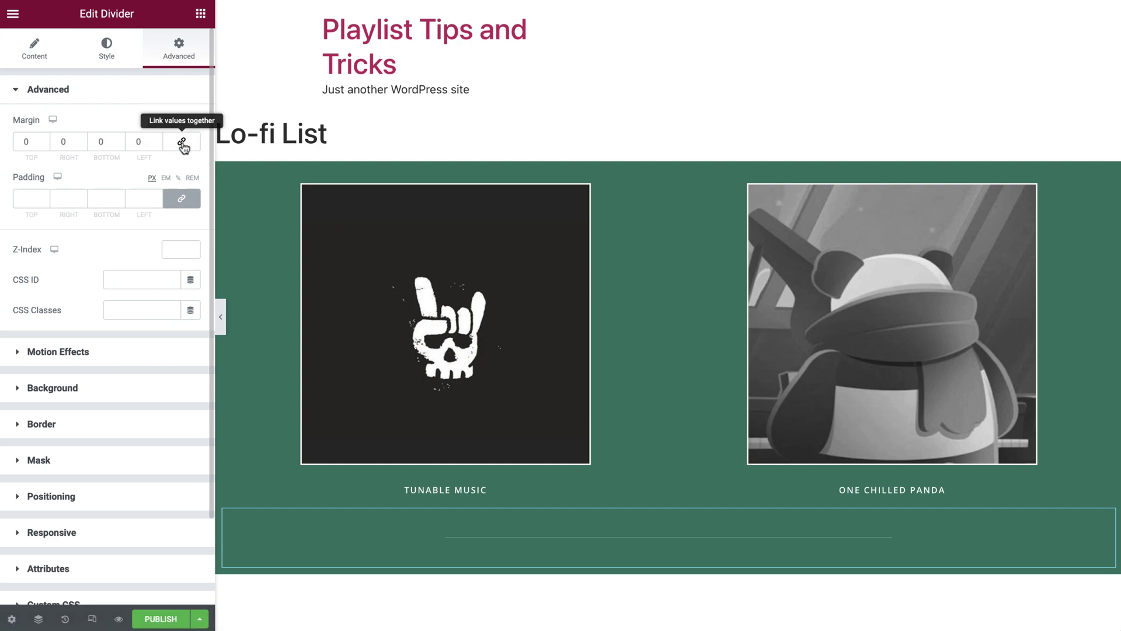
click(20, 143)
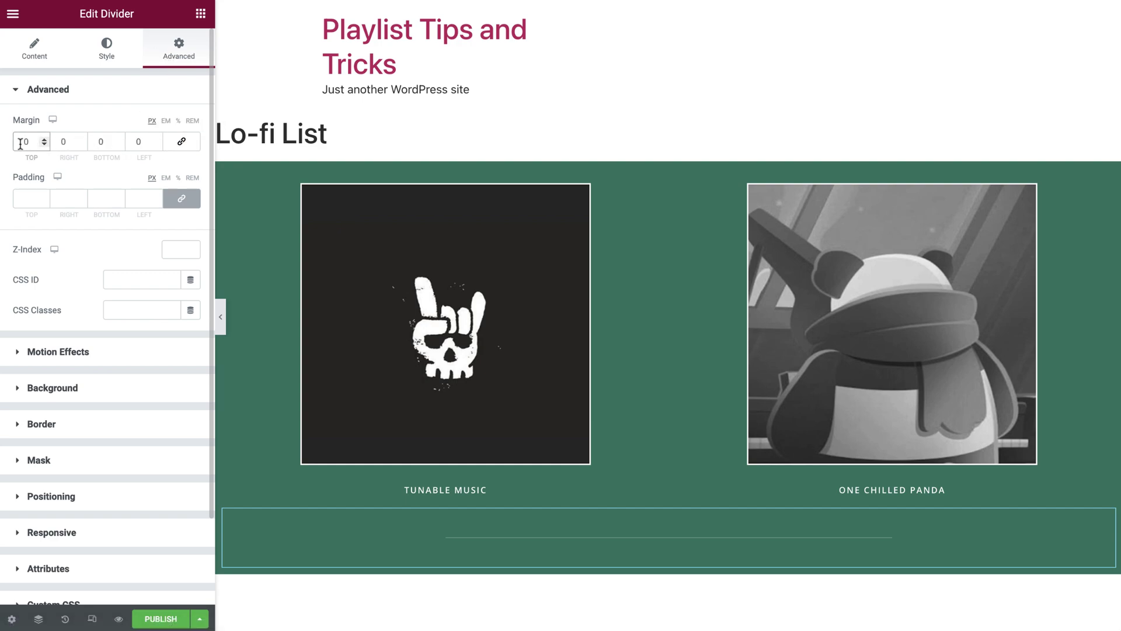
text(-2)
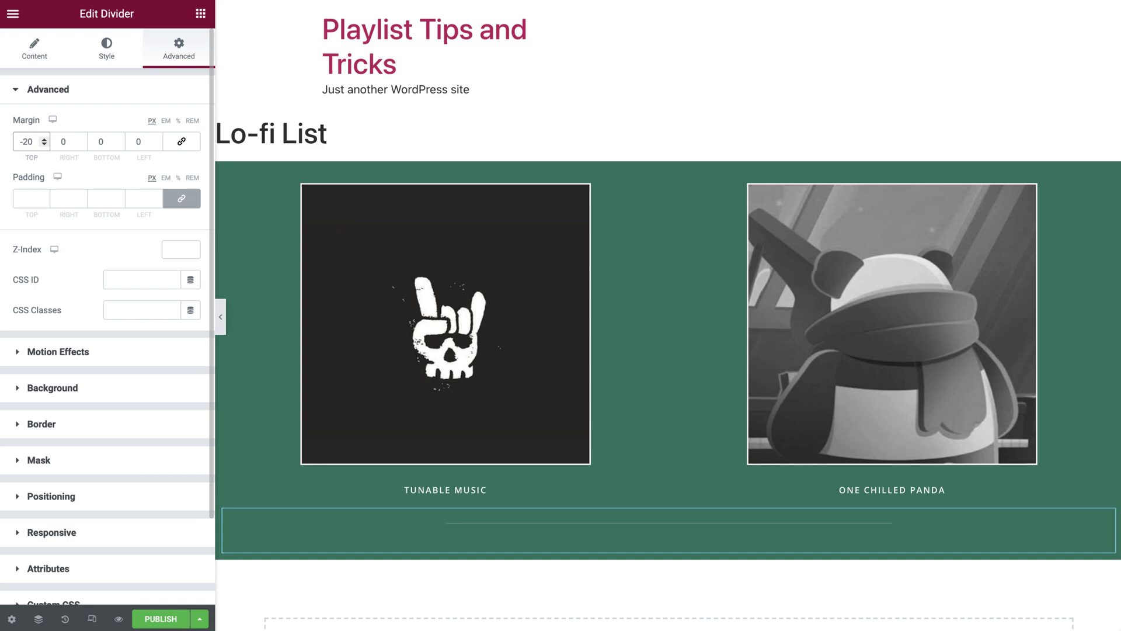
- Dock the Navigator on the right and duplicate the Tunable Music card into a second row
key(ctrl+i)
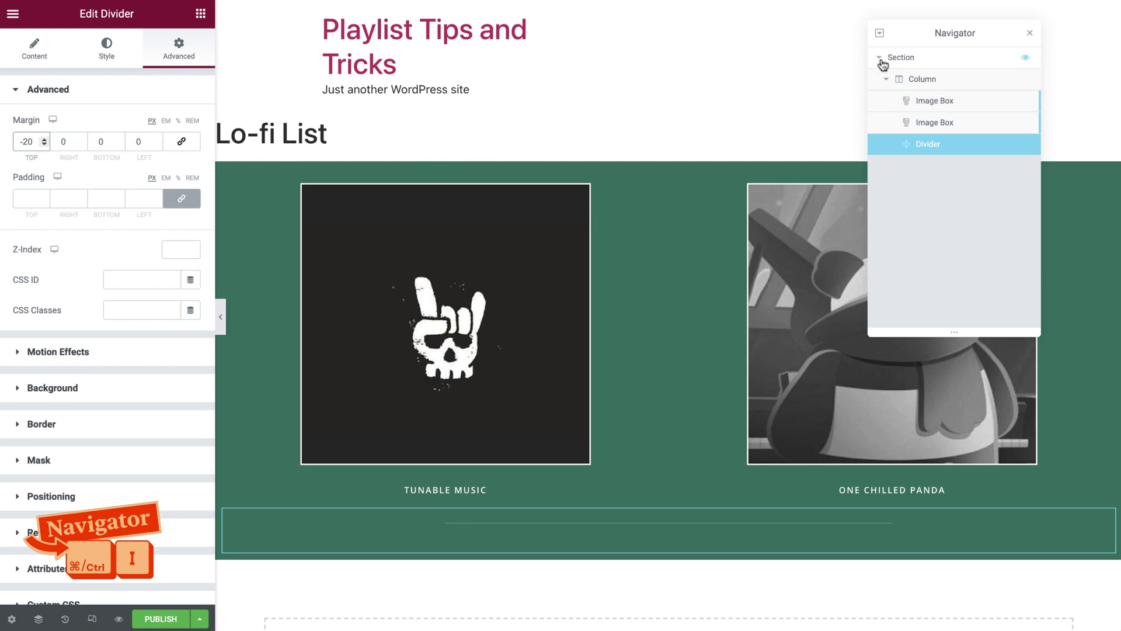
drag(914, 41, 1034, 64)
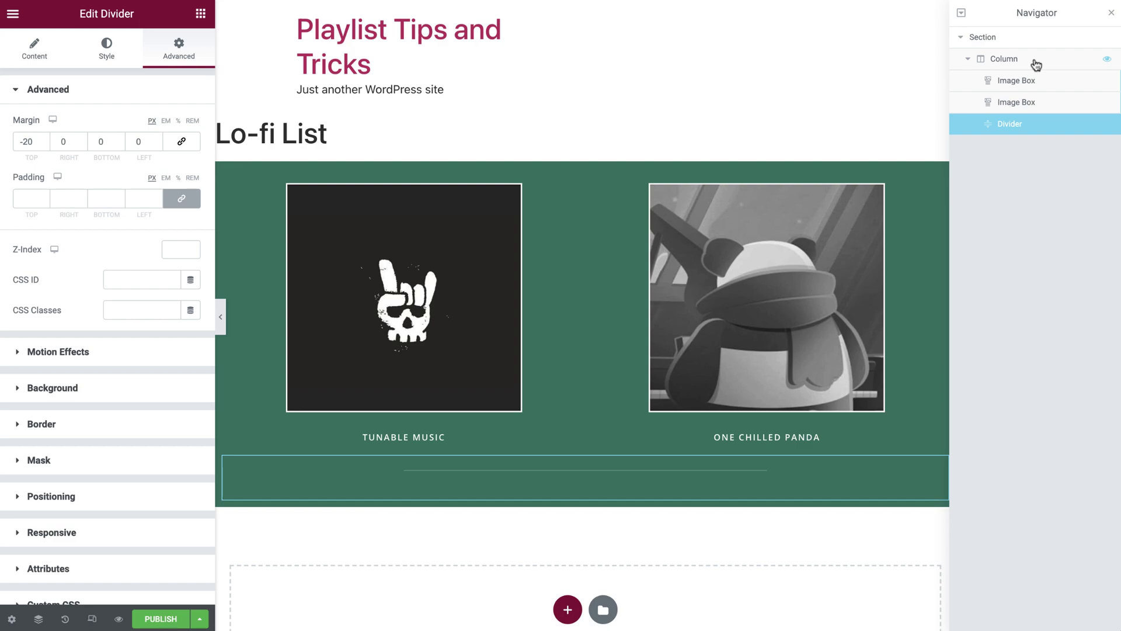
click(1041, 85)
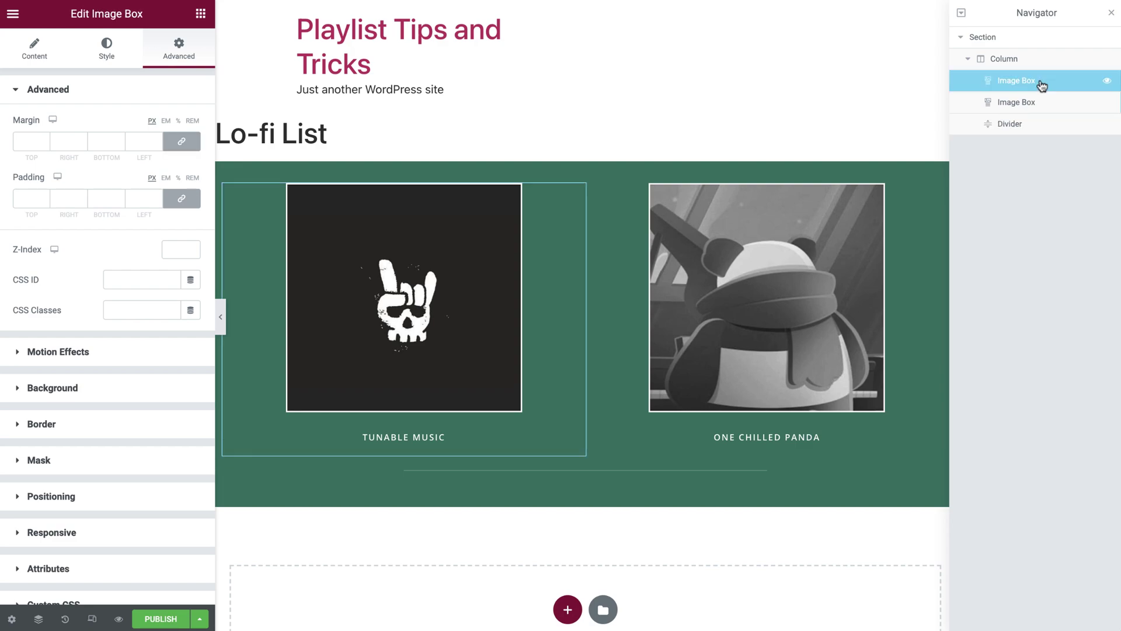
right_click(1041, 85)
click(1033, 116)
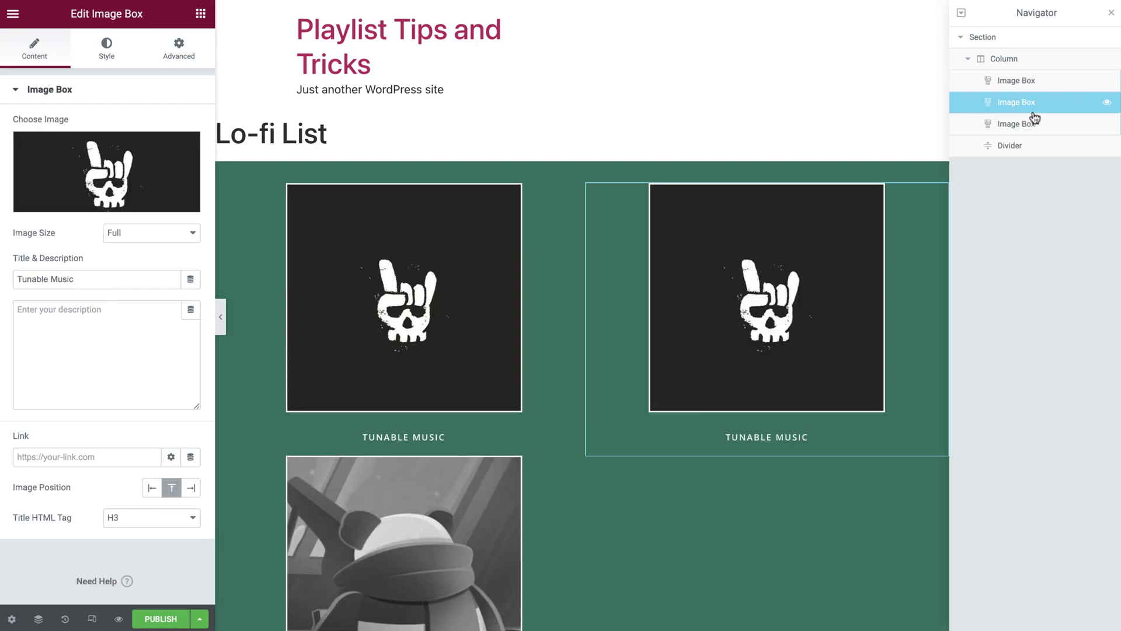
drag(1034, 117, 1023, 175)
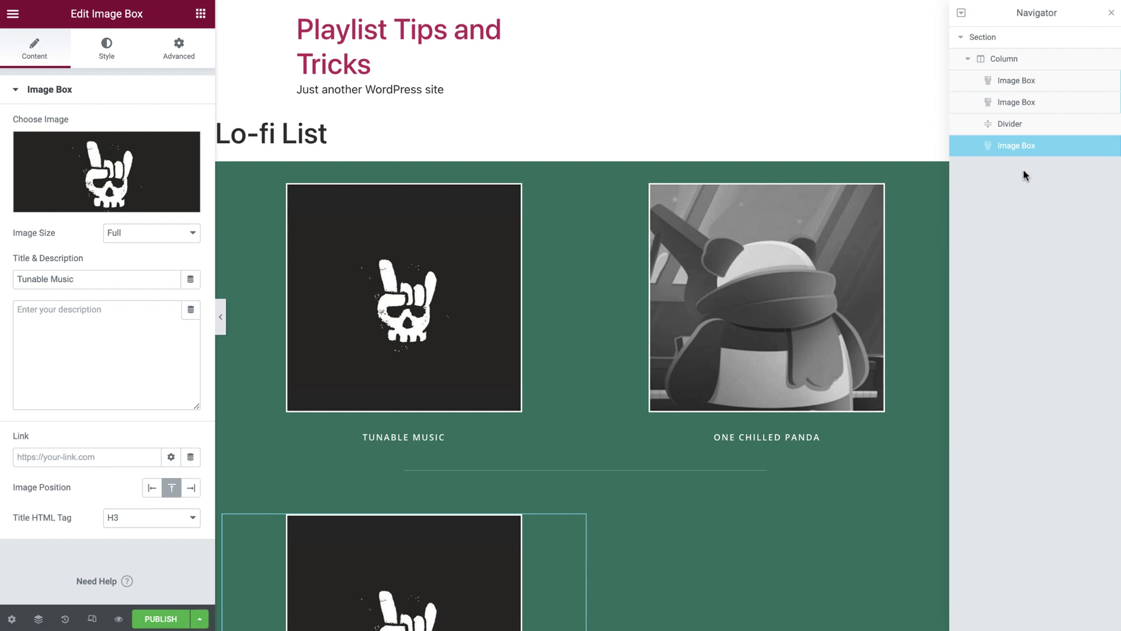
- Duplicate the One Chilled Panda card and the divider to complete the second row
click(1039, 104)
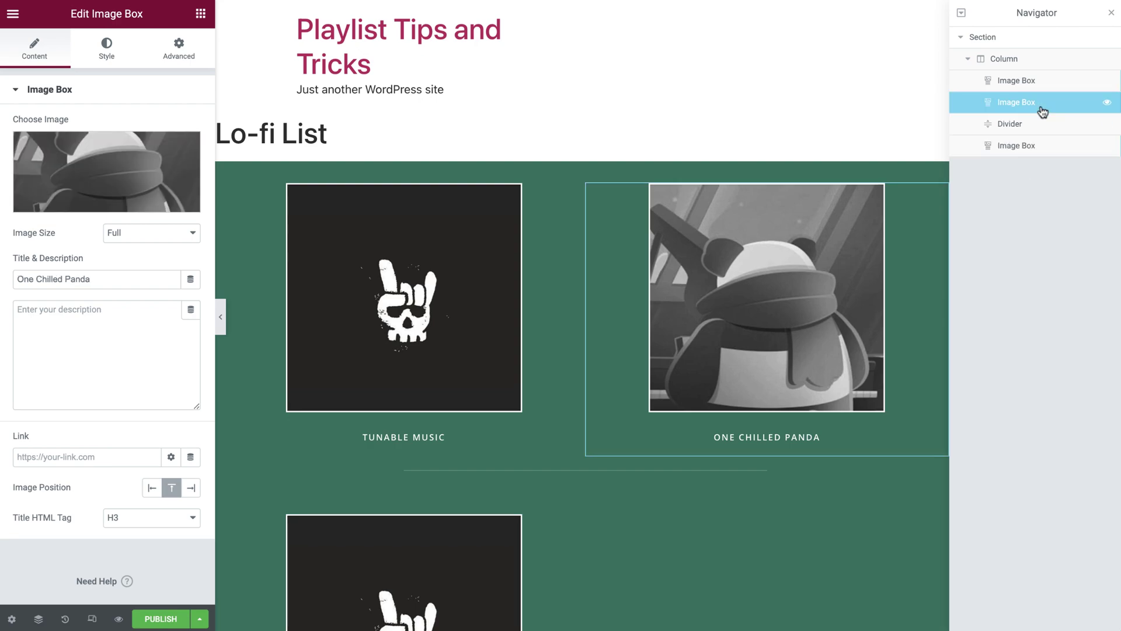
right_click(1039, 105)
click(1031, 144)
drag(1029, 125, 1026, 200)
click(1033, 131)
right_click(1033, 131)
click(1019, 162)
- Give the lower-left copied card the lofi-girl image and the title 'Lofi Girl'
click(923, 67)
scroll(918, 146, down, 5)
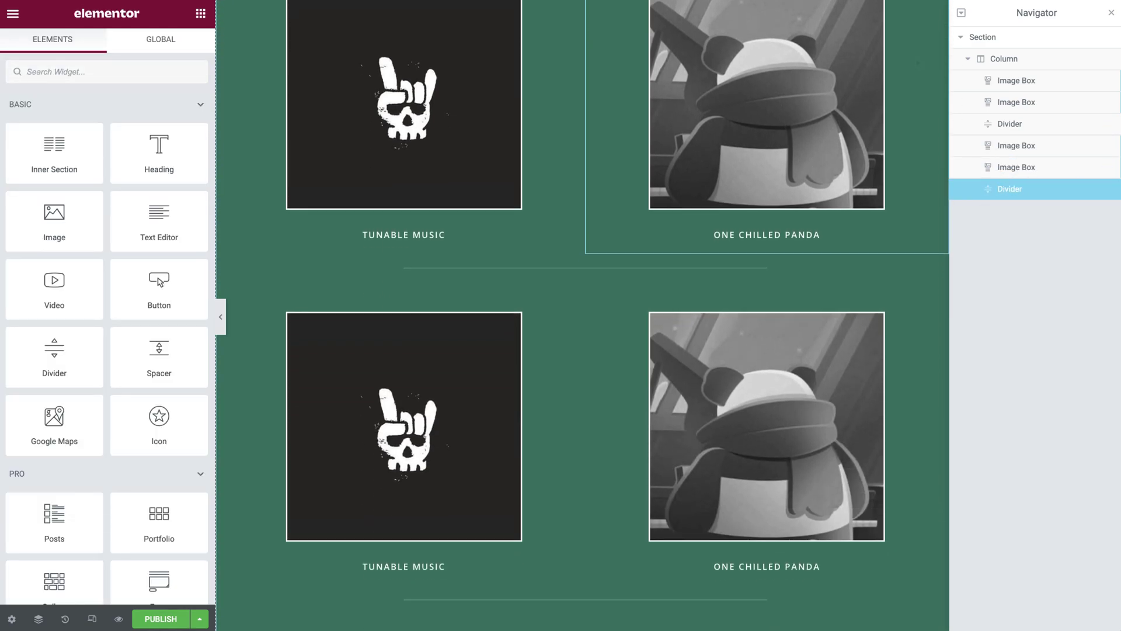
click(538, 223)
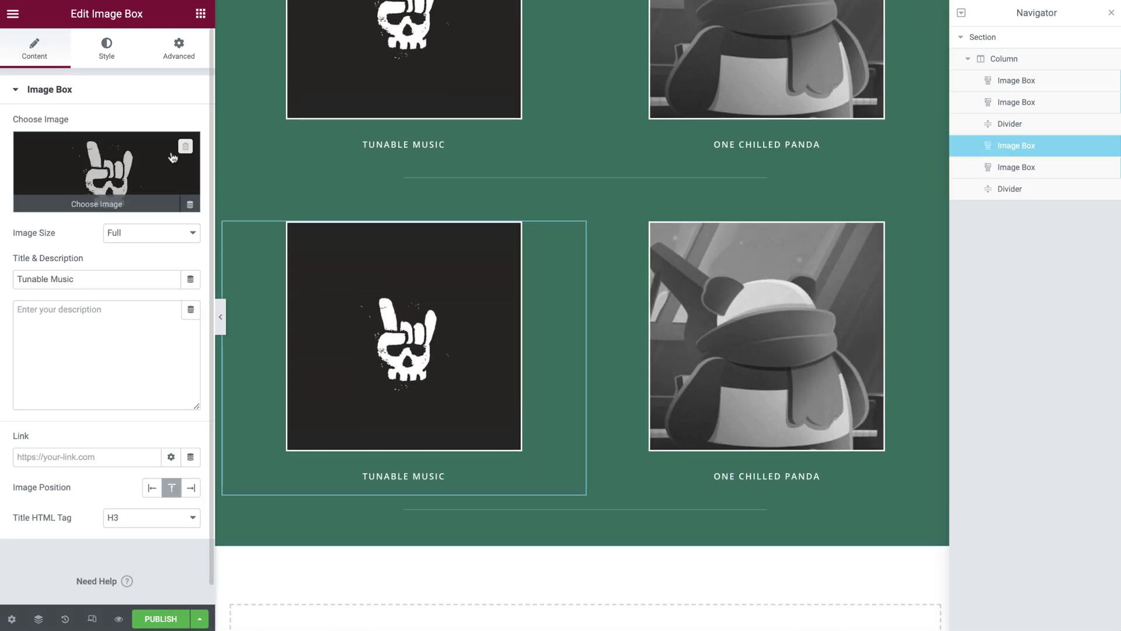
click(105, 175)
click(487, 178)
click(1053, 590)
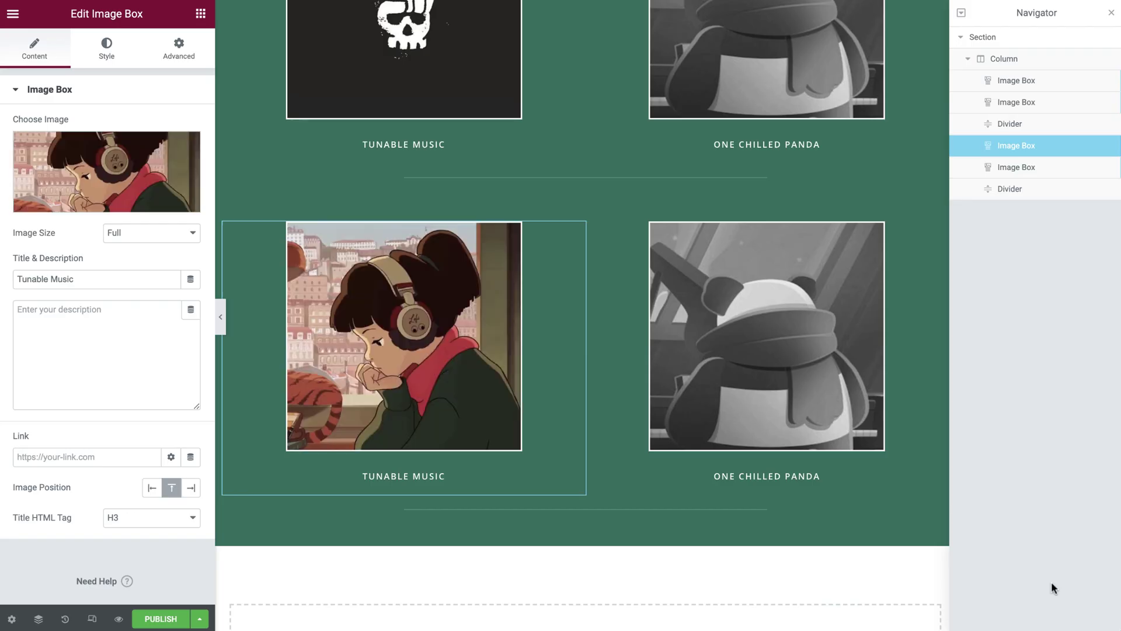
text(Lofi Girl)
- Give the lower-right copied card the lofi geek image and retitle it 'Lofi Geek'
click(639, 342)
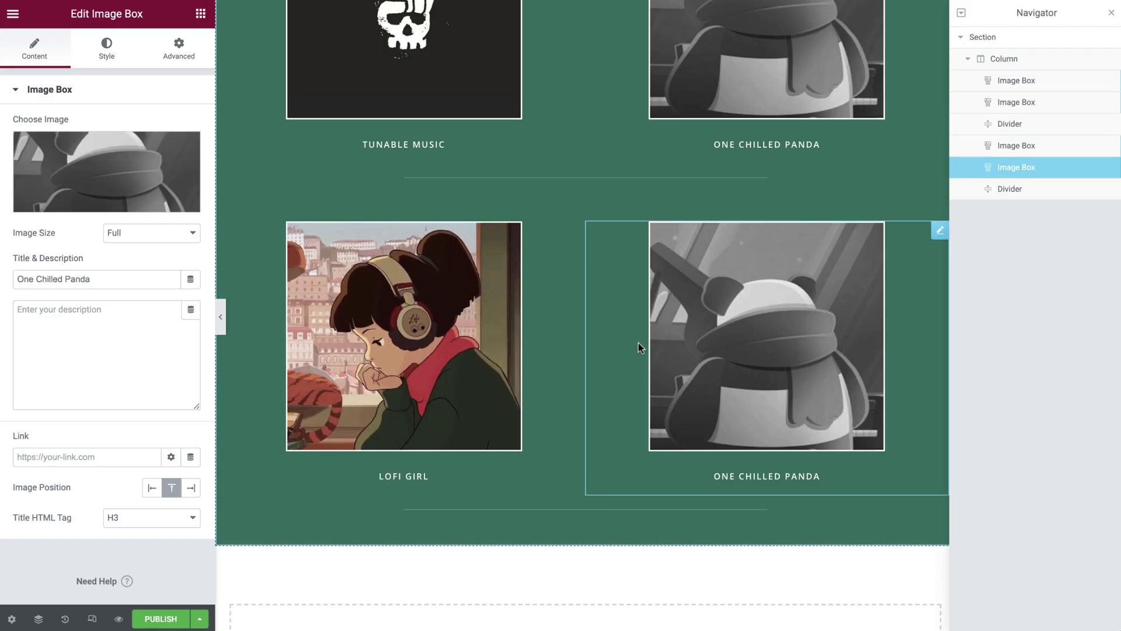
click(158, 149)
click(565, 224)
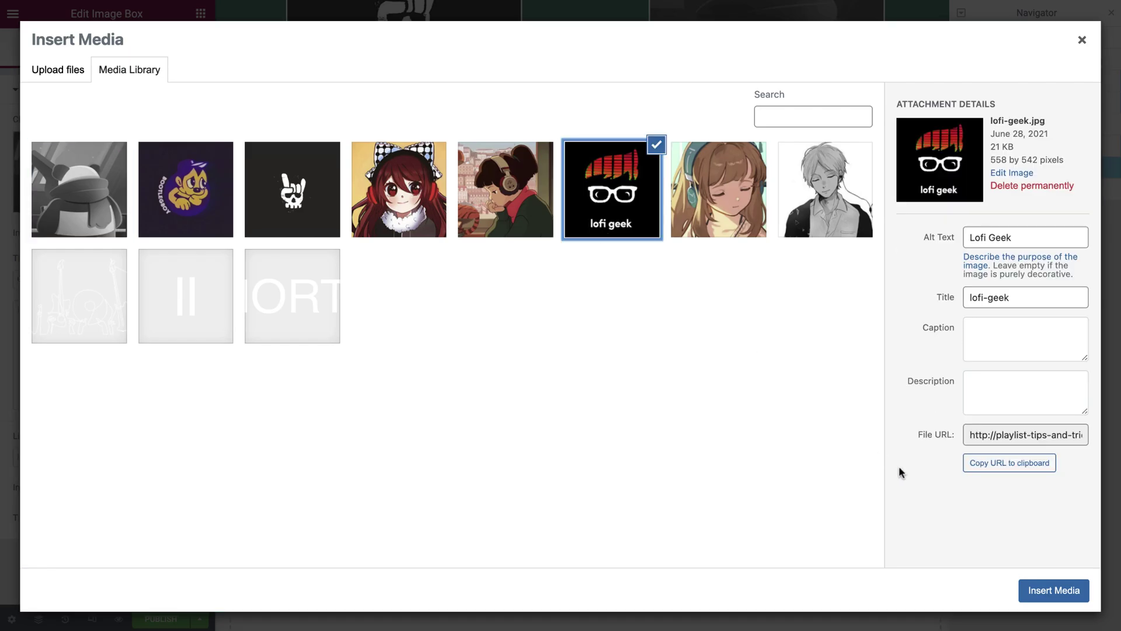
click(1054, 590)
triple_click(150, 280)
text(Lofi Geek)
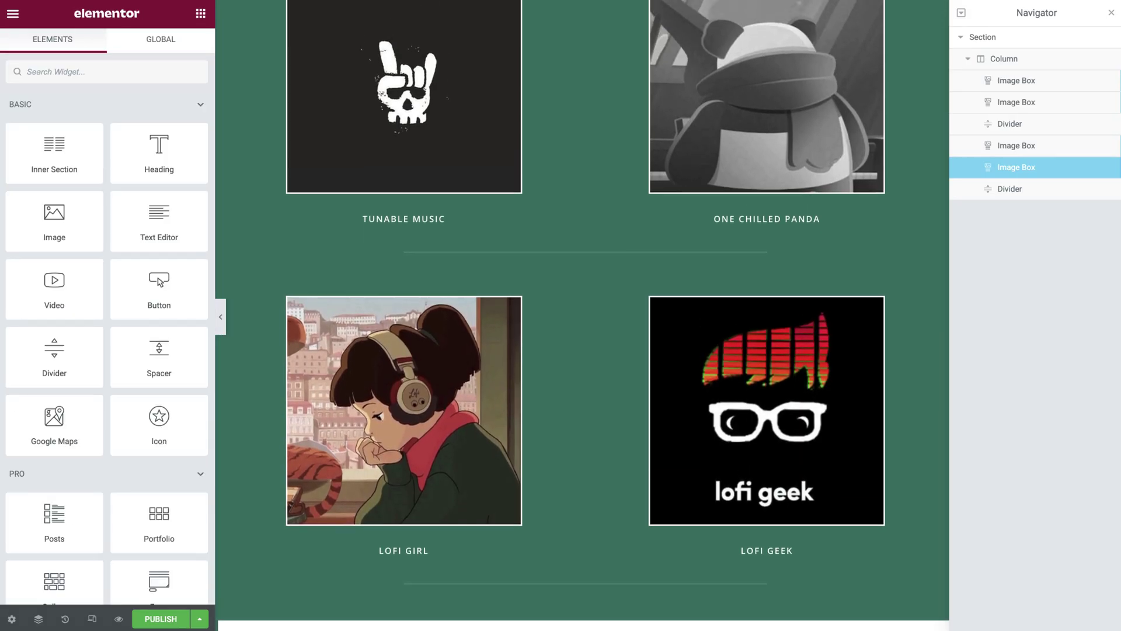
scroll(582, 315, up, 4)
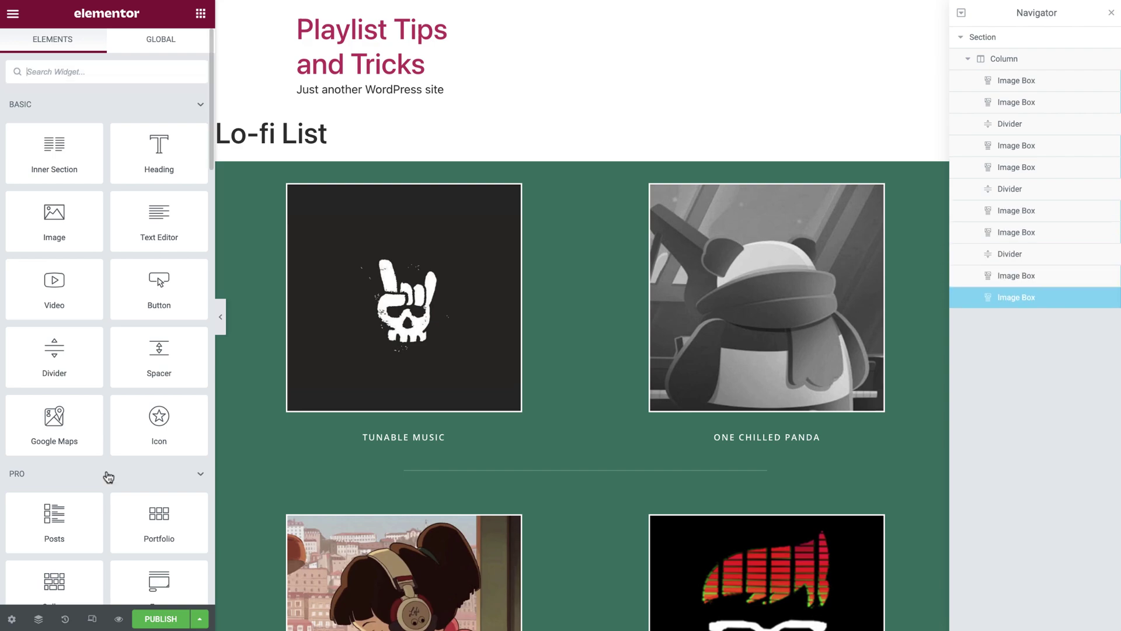
- Publish the Lo-fi List section and review the card rows down to Homework Radio and Xkito Music
click(164, 622)
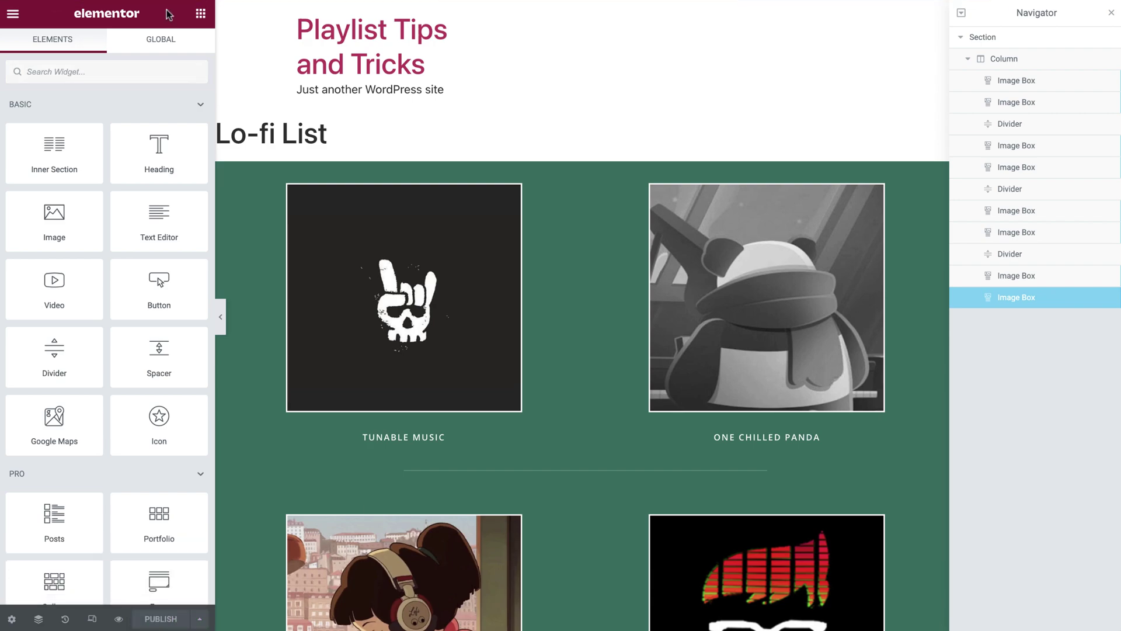
key(ctrl+i)
scroll(668, 316, down, 4)
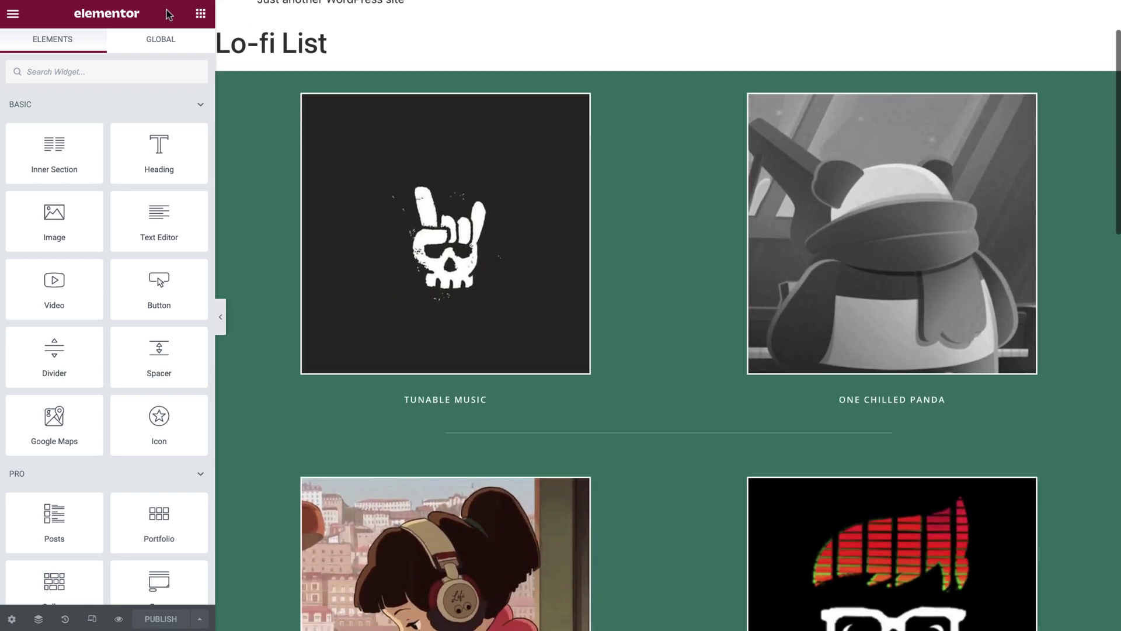
scroll(668, 315, down, 10)
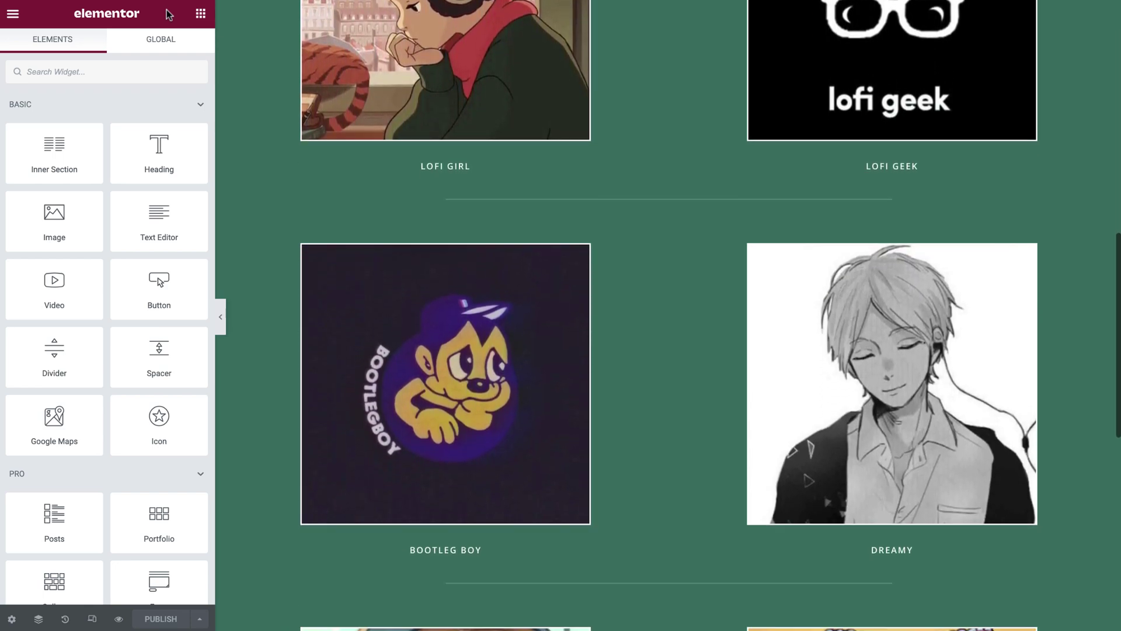
scroll(669, 316, down, 7)
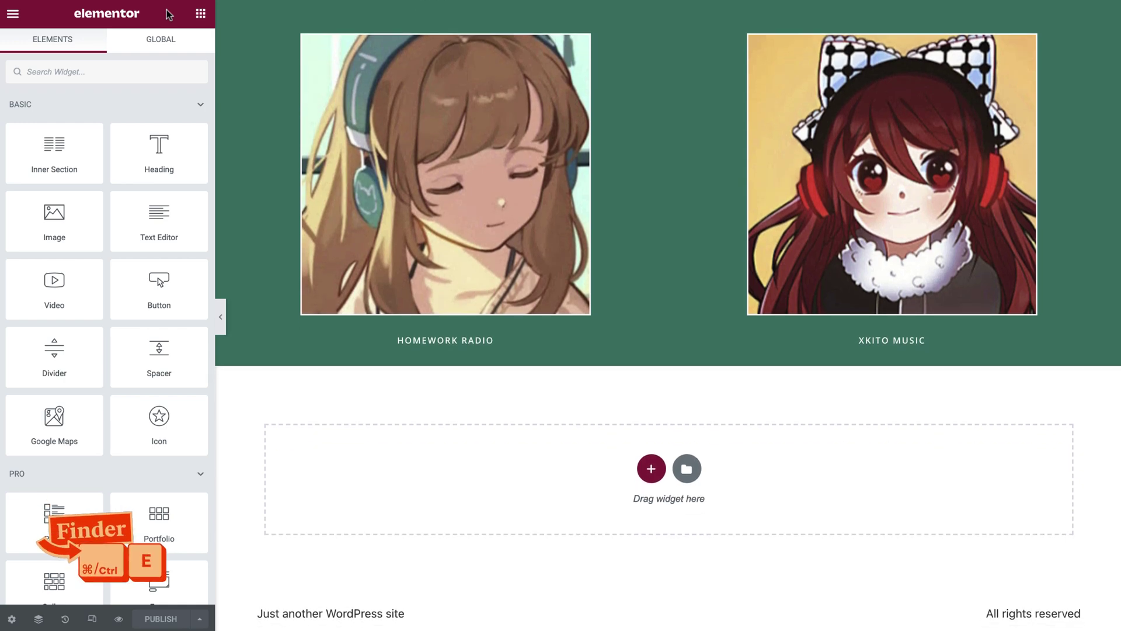
- Search Finder for 'templates' and go to the Saved Templates list
key(ctrl+e)
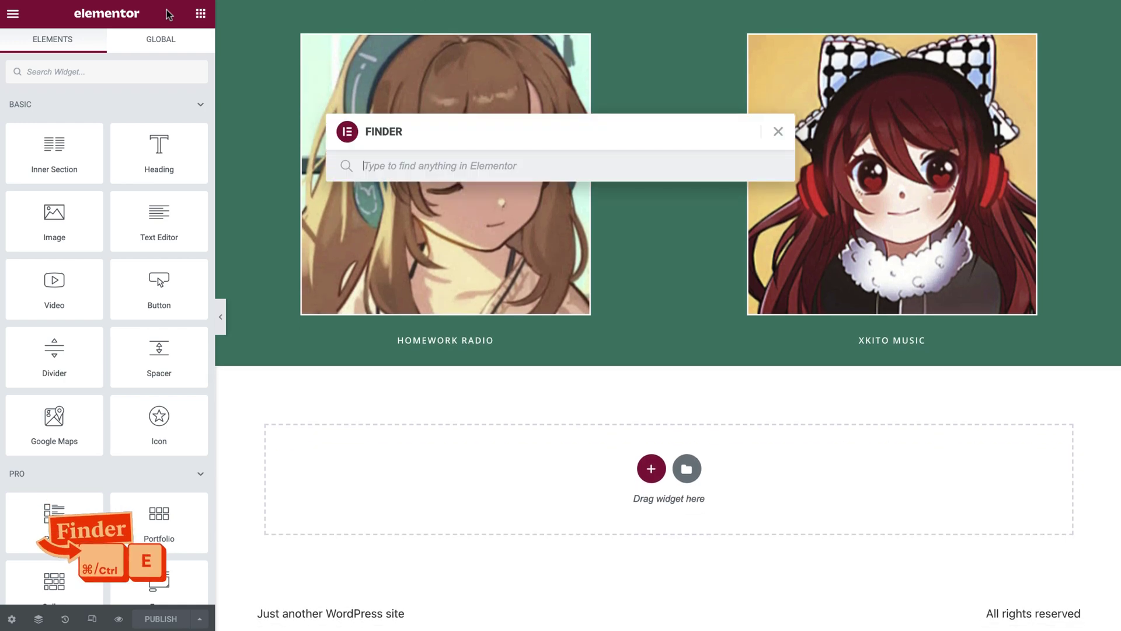
text(templates)
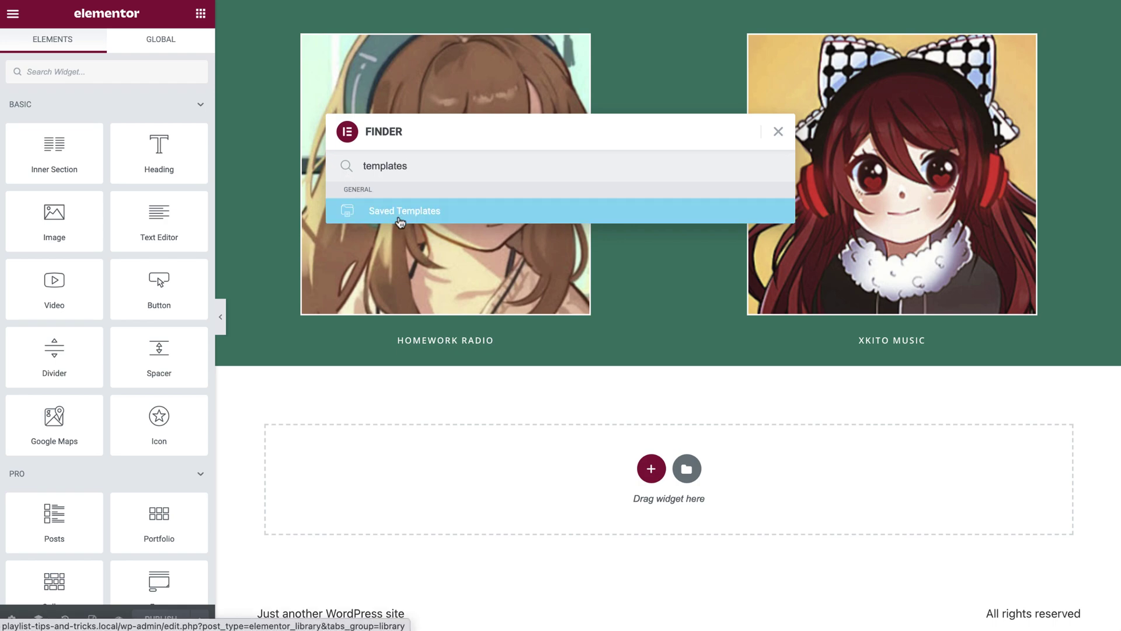
click(400, 221)
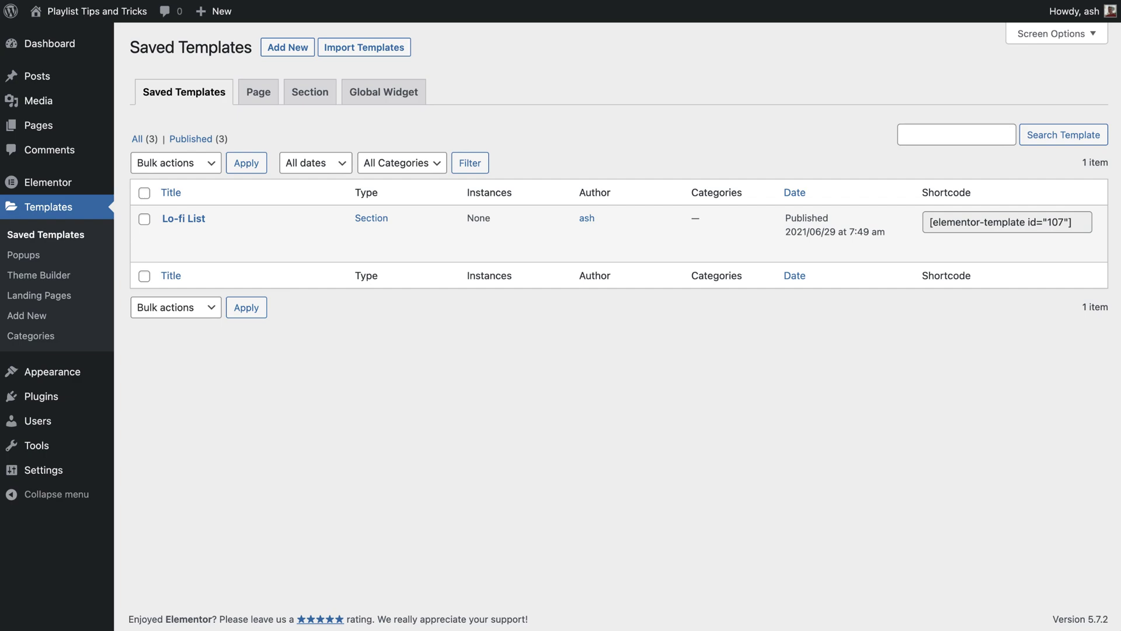
- Copy the Lo-fi List template shortcode and search Finder for 'home'
click(944, 225)
key(ctrl+c)
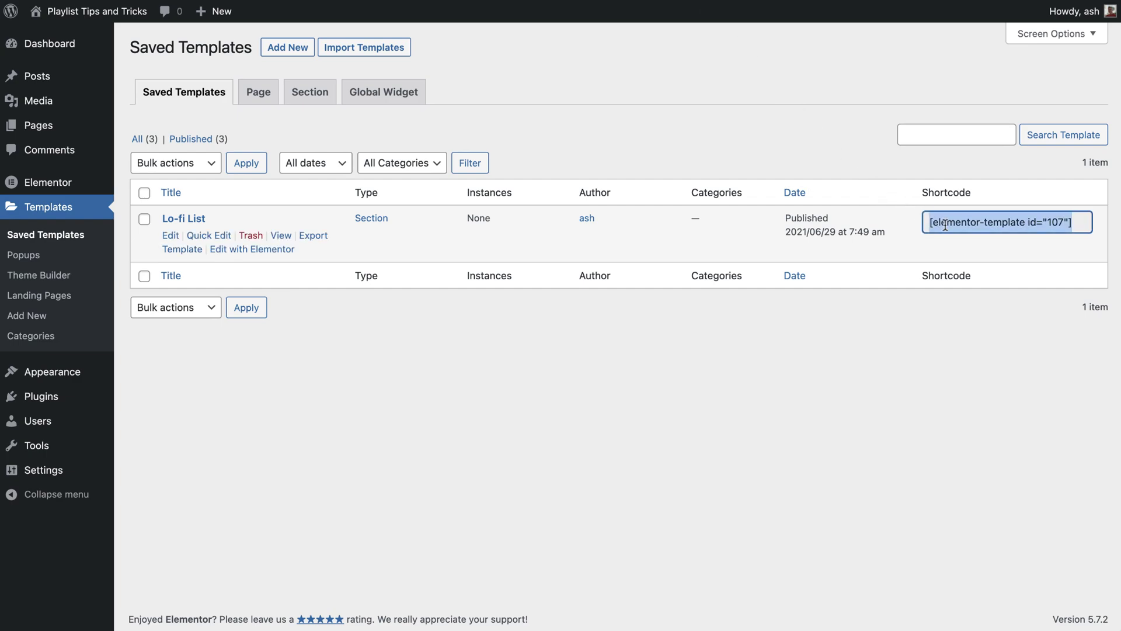
key(super+e)
text(home)
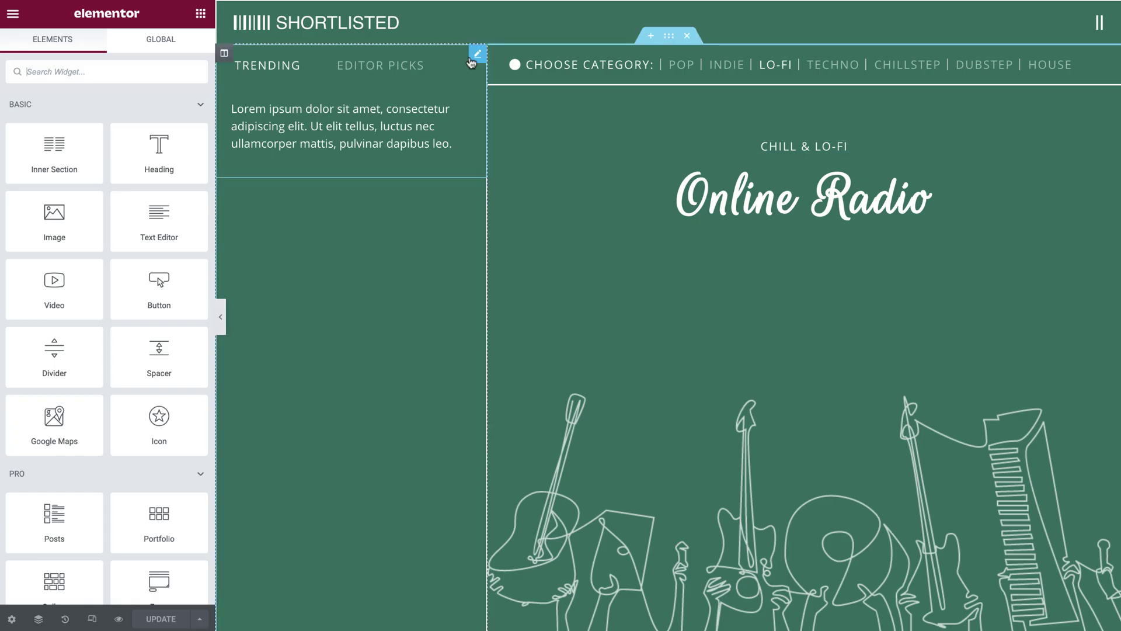
- Replace the Trending tab's Lorem ipsum text with [elementor-template id="107"] and update the page
click(473, 57)
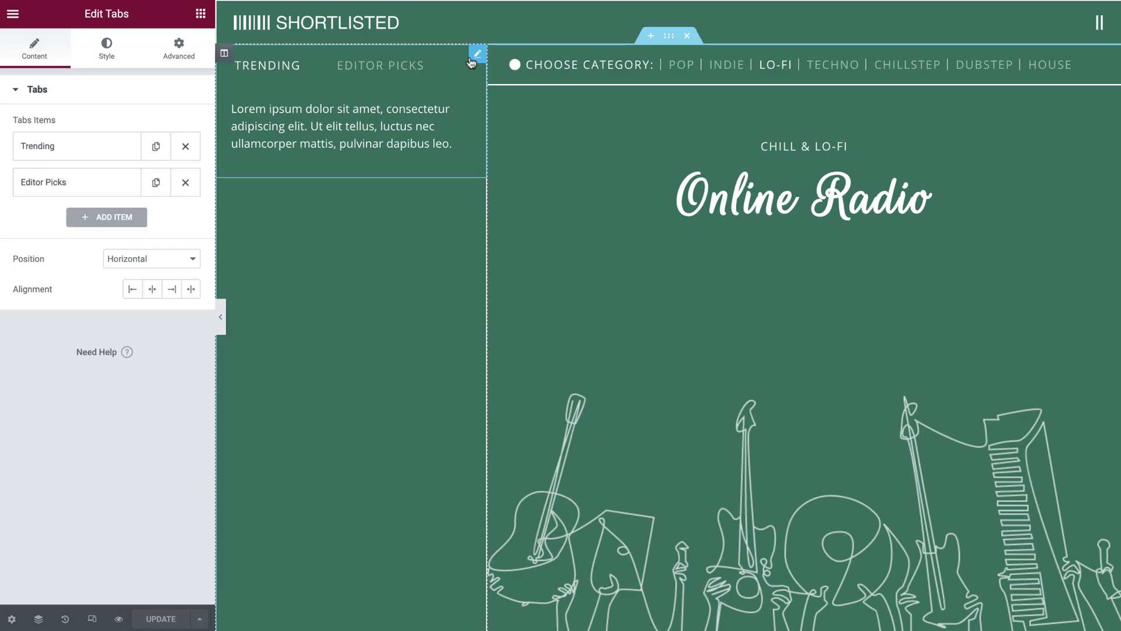
click(98, 147)
triple_click(93, 303)
key(BackSpace)
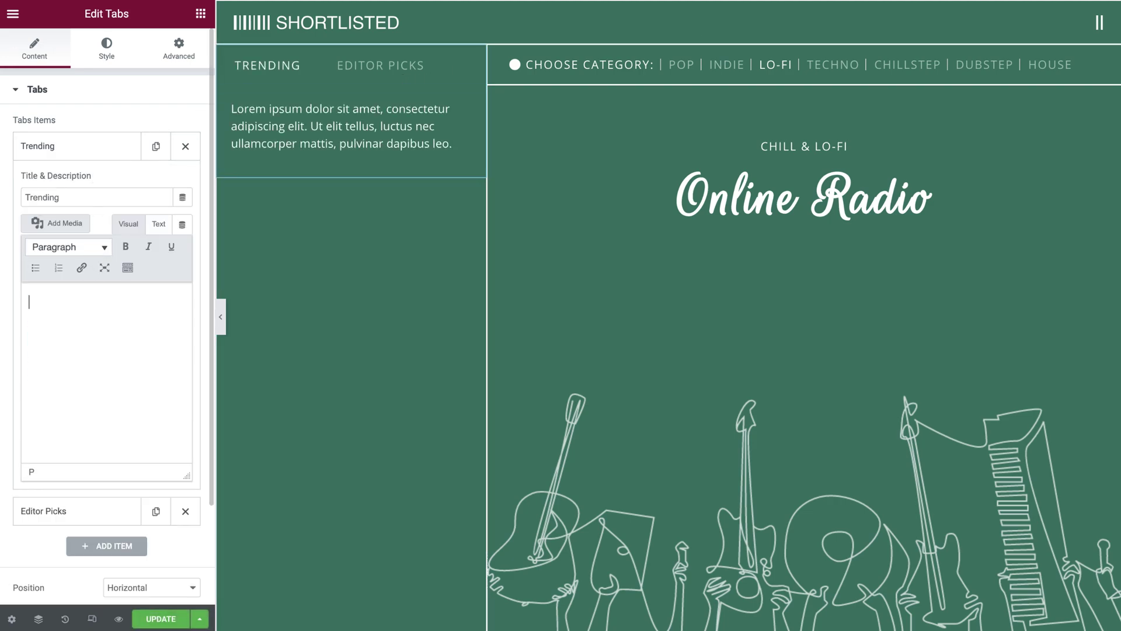
key(ctrl+v)
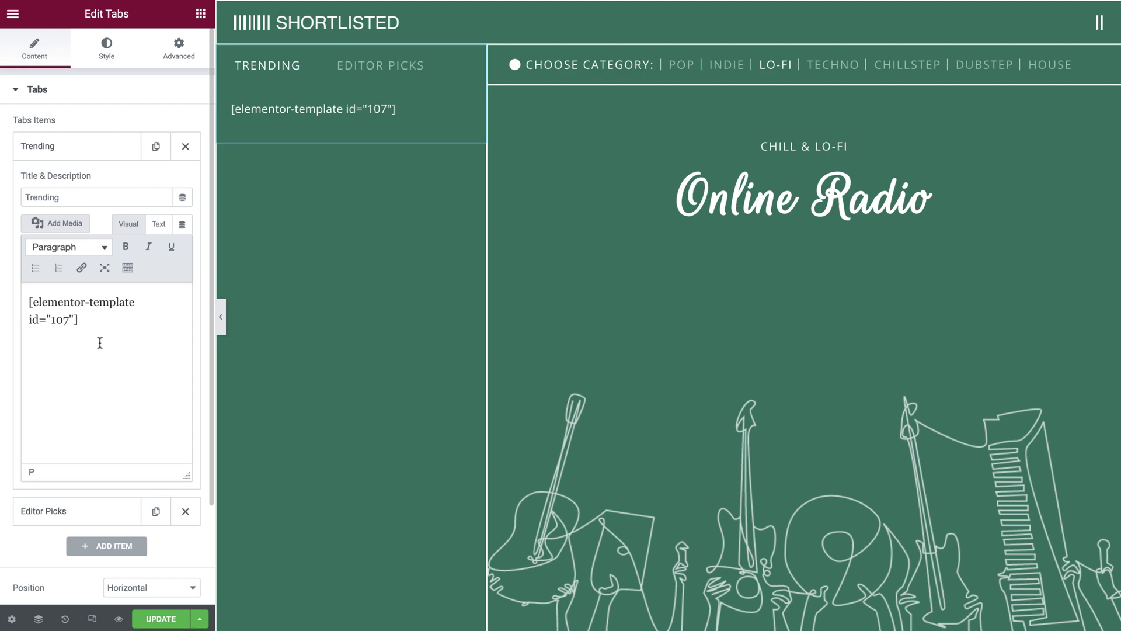
click(154, 620)
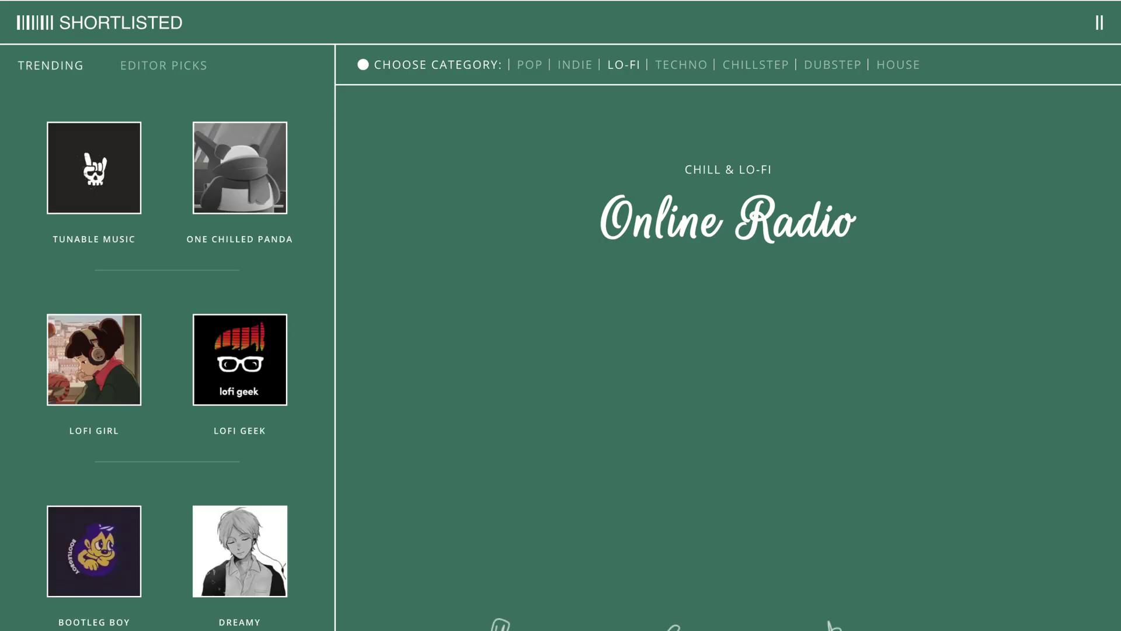
- Scroll the live page to check the channel cards in the Trending tab
scroll(560, 315, down, 4)
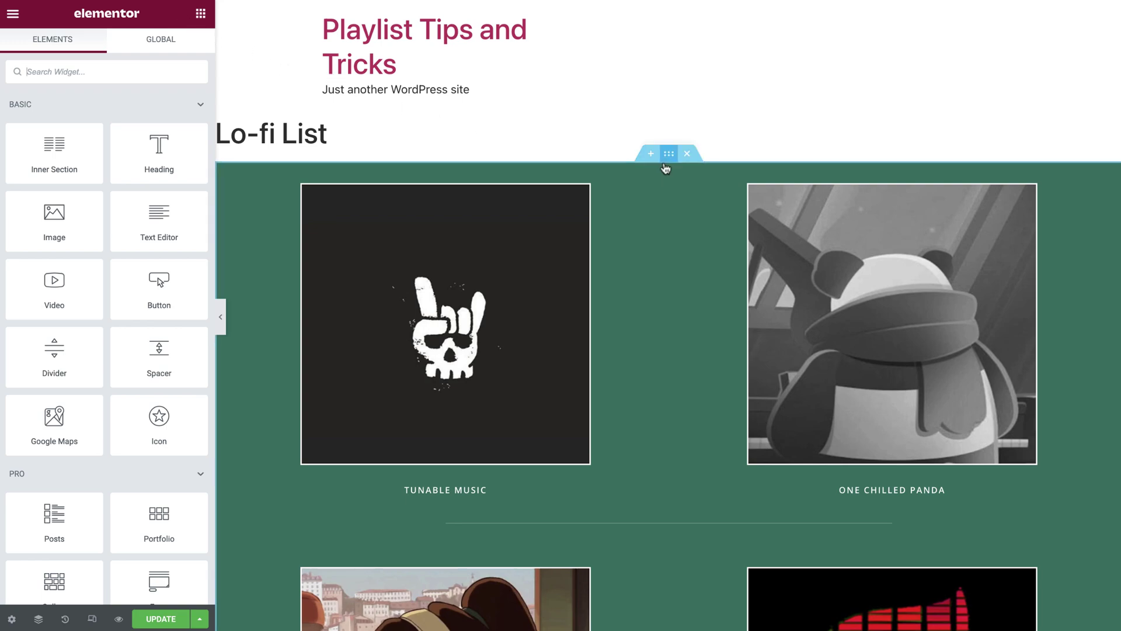
- Give the Lo-fi List section custom CSS 'selector { height: 80vh; overflow-y: scroll; }' and update
click(669, 160)
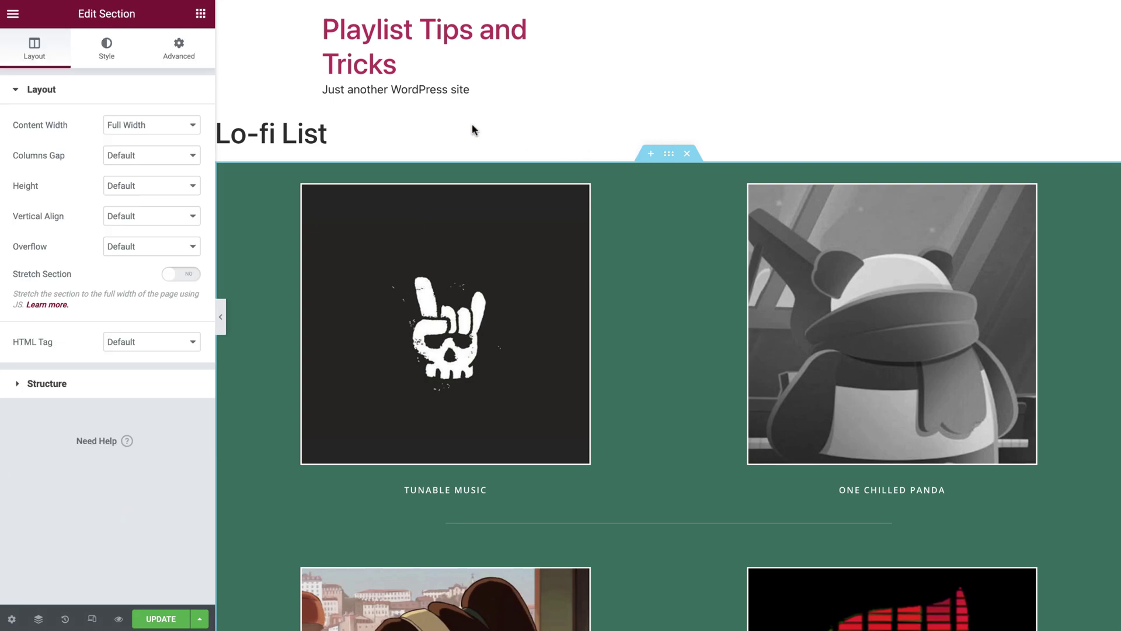
click(184, 59)
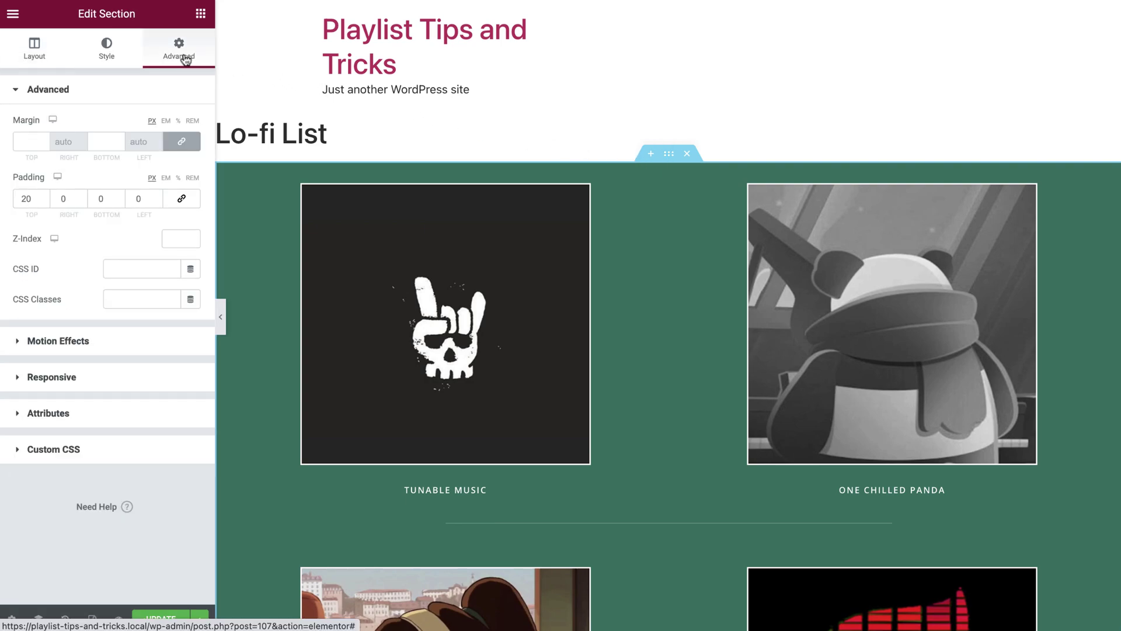
click(59, 448)
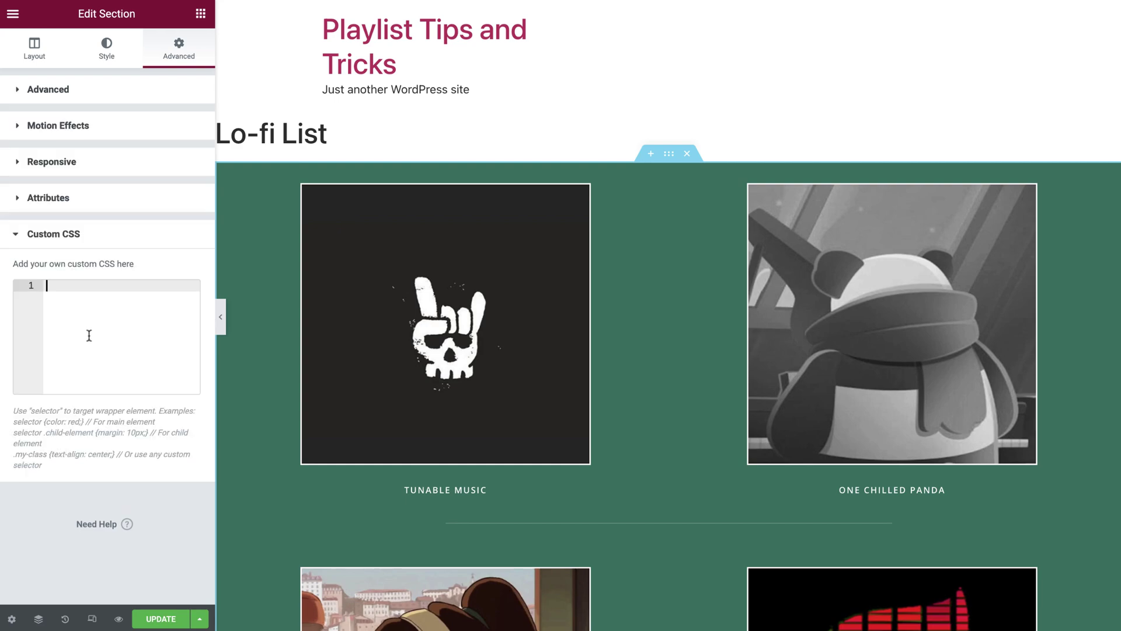
text(selector {  height: 80vh;  overflow-y: scroll; })
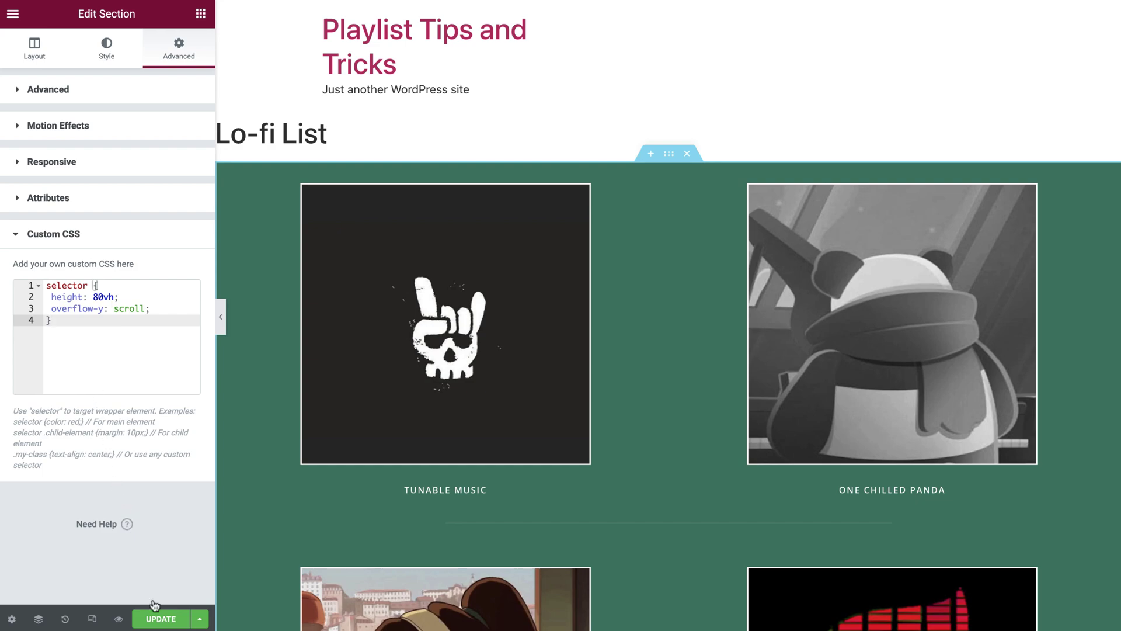
click(161, 620)
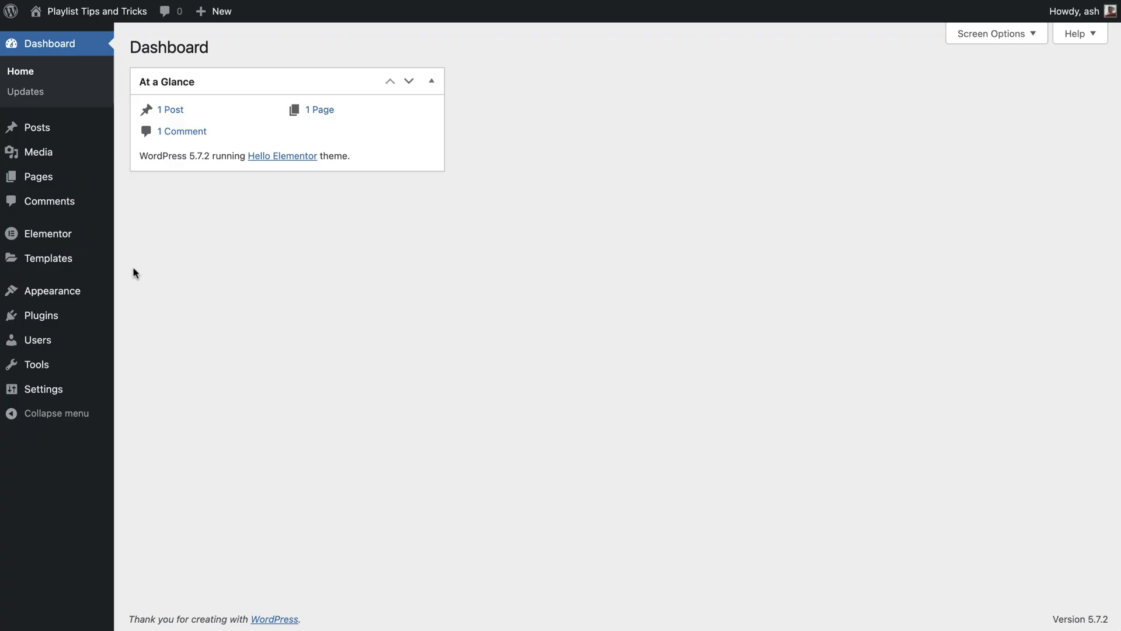
- Create a new popup template named 'Tunable Music' from Templates > Popups
mouse_move(104, 269)
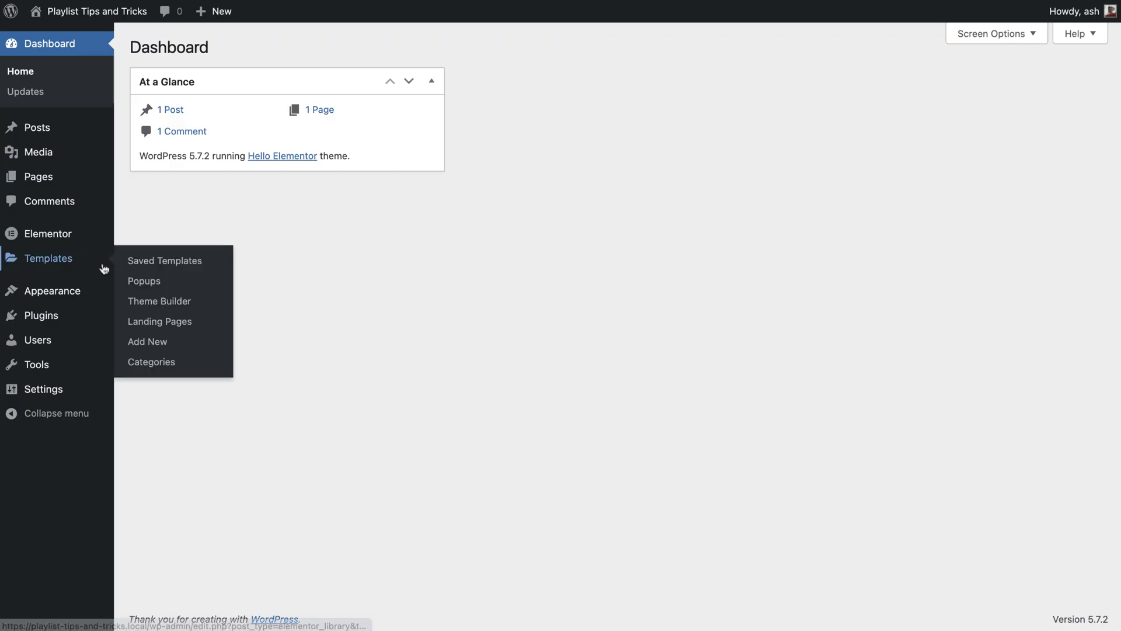
click(144, 281)
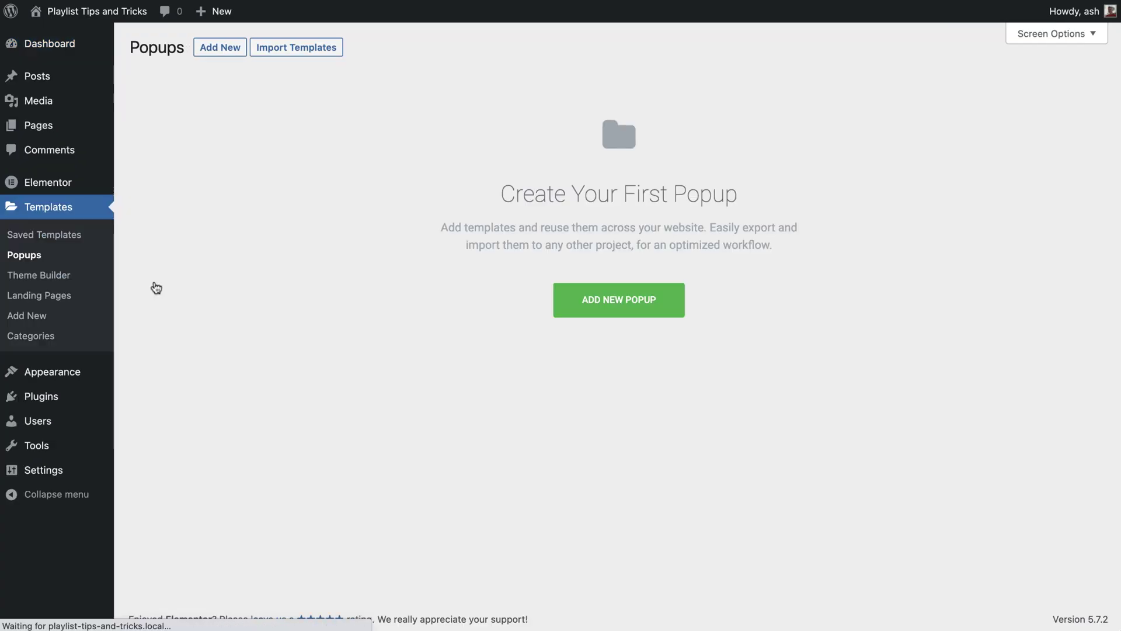
click(590, 304)
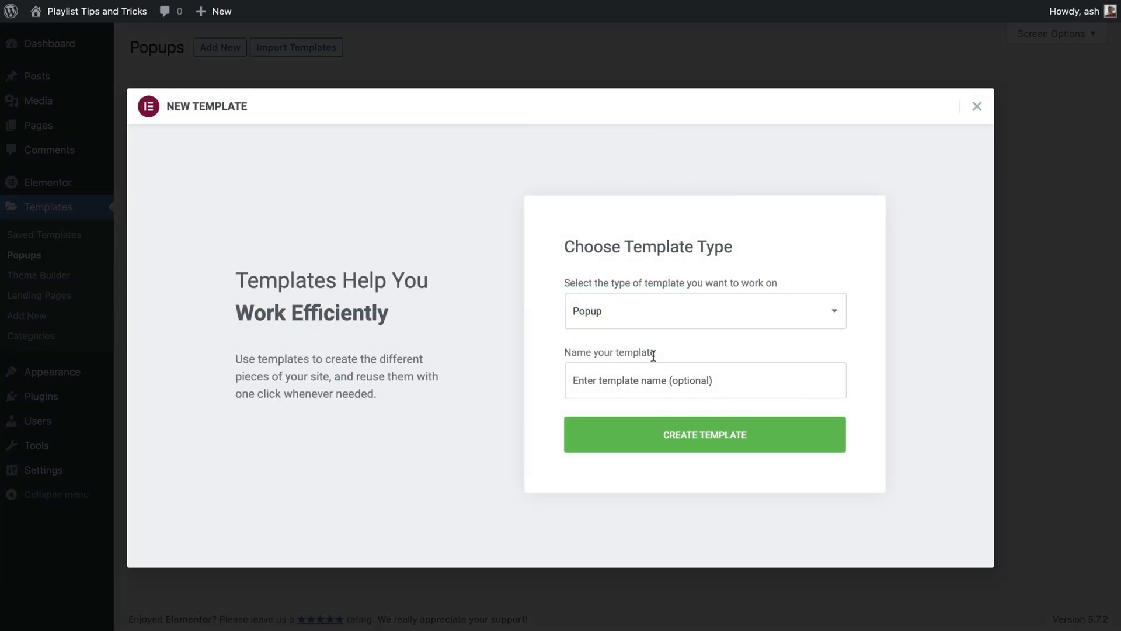
click(665, 377)
text(Tunable Music)
click(703, 444)
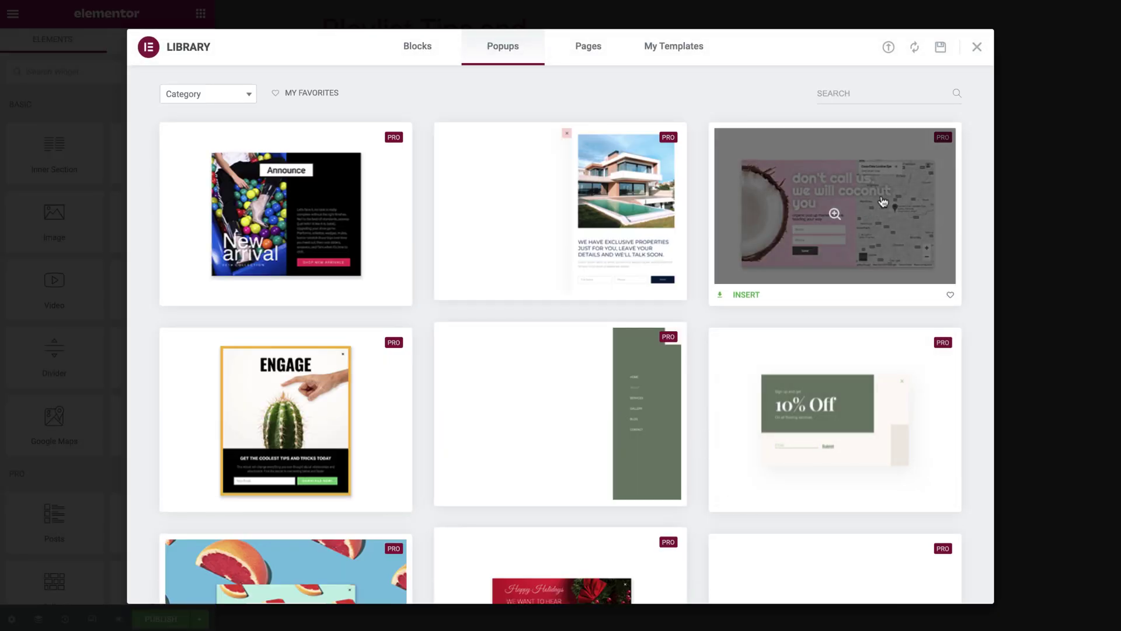
- Add a single-column section with the green Secondary global colour as background
click(977, 49)
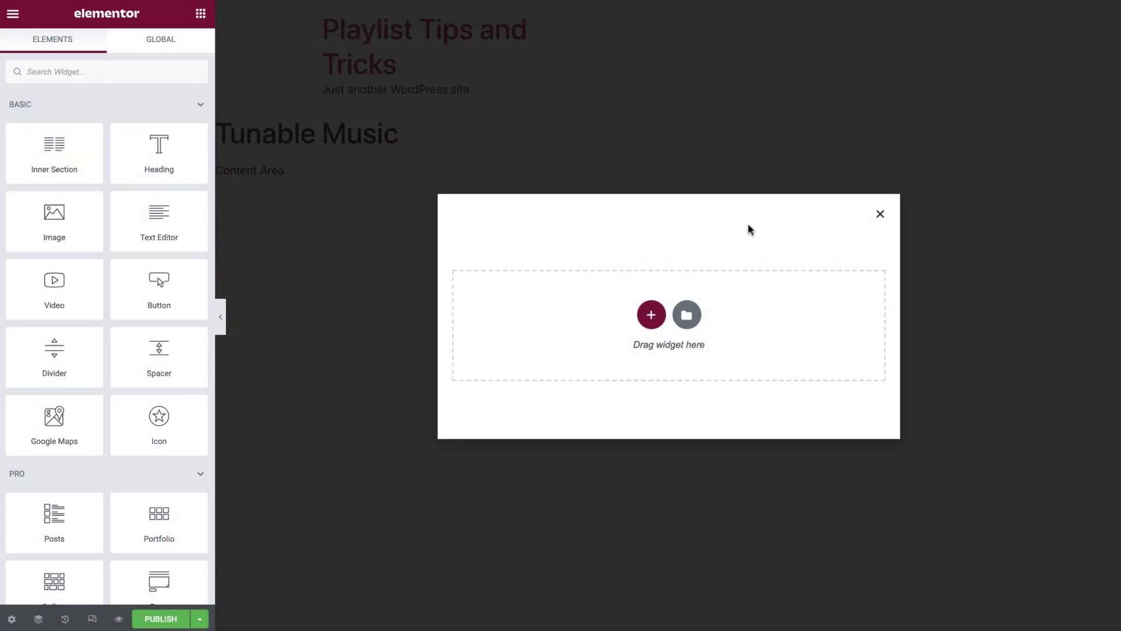
click(651, 315)
click(507, 315)
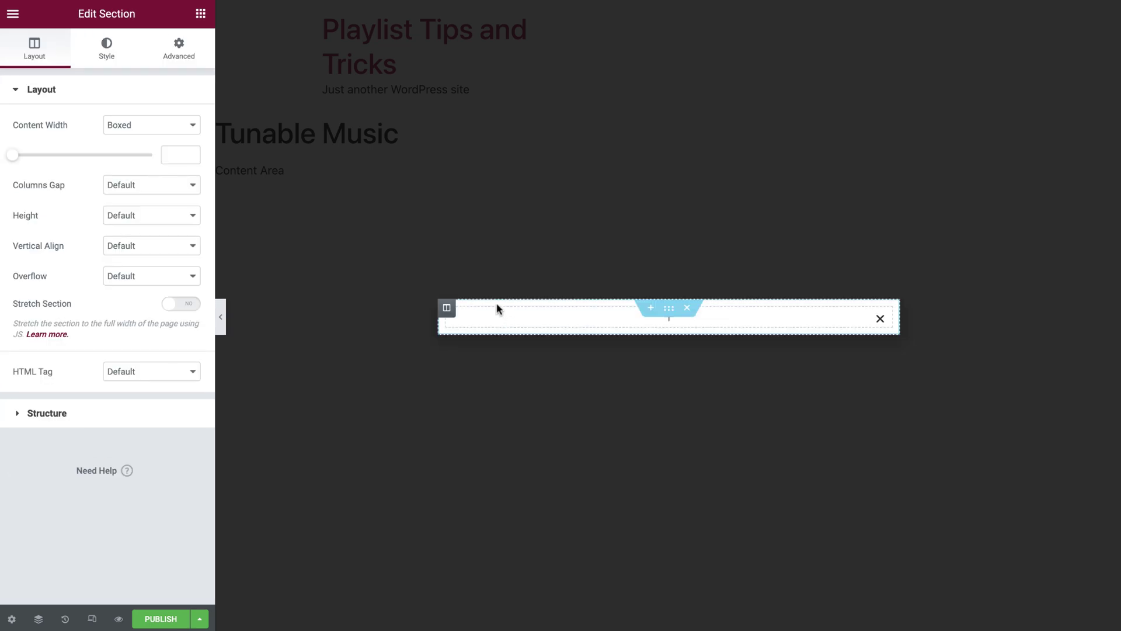
click(102, 51)
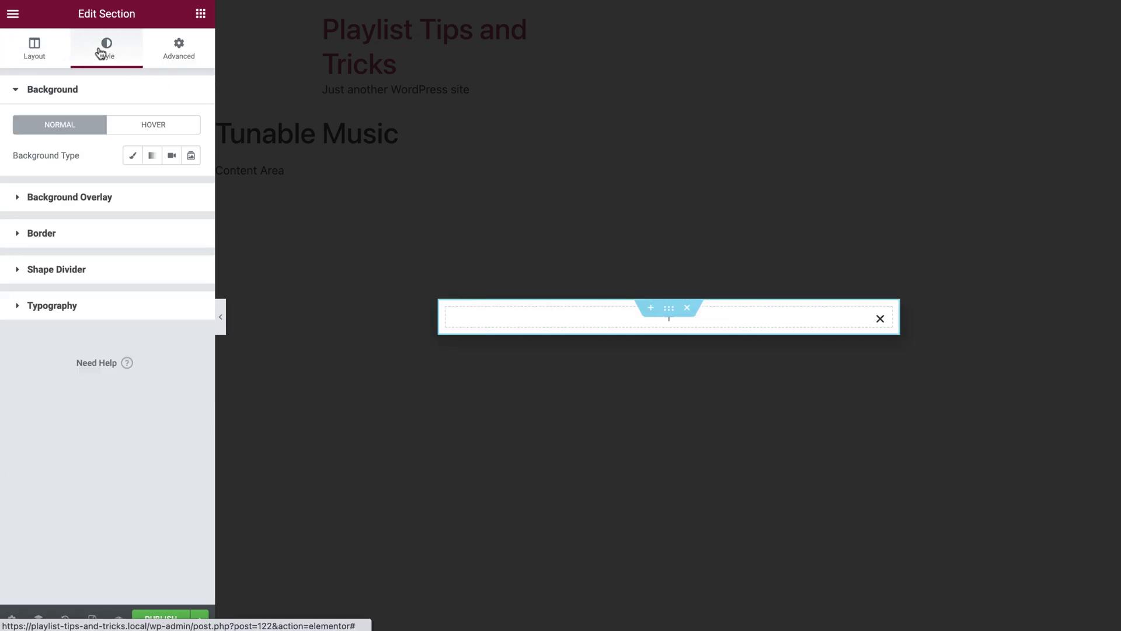
click(132, 155)
click(172, 185)
click(119, 278)
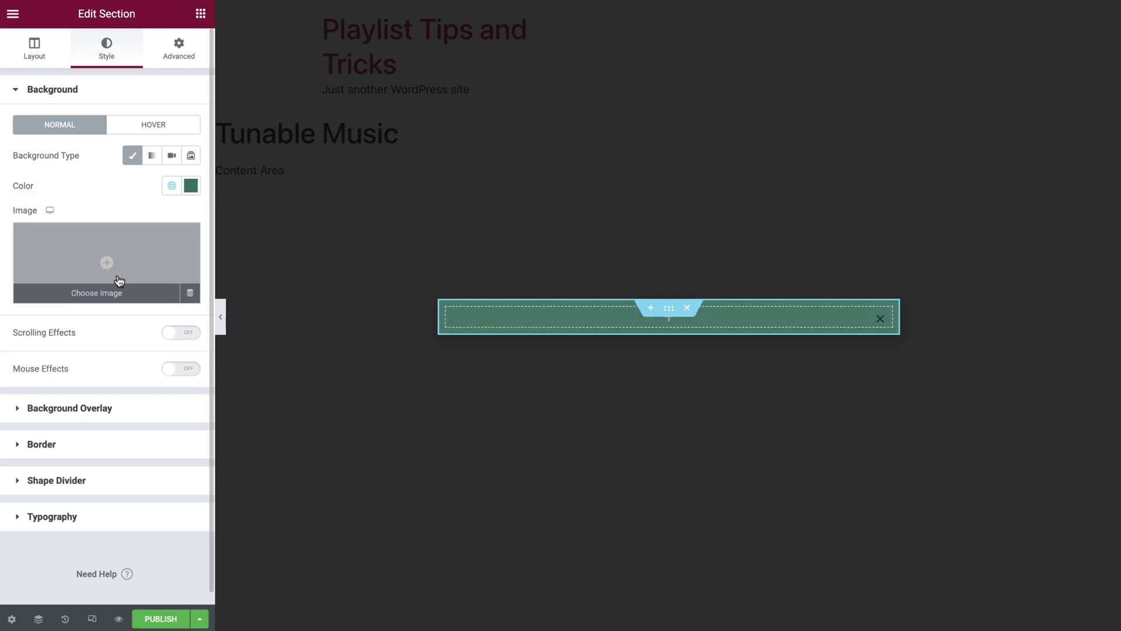
- Drag a Video Playlist widget into the green section
click(201, 14)
text(playlist)
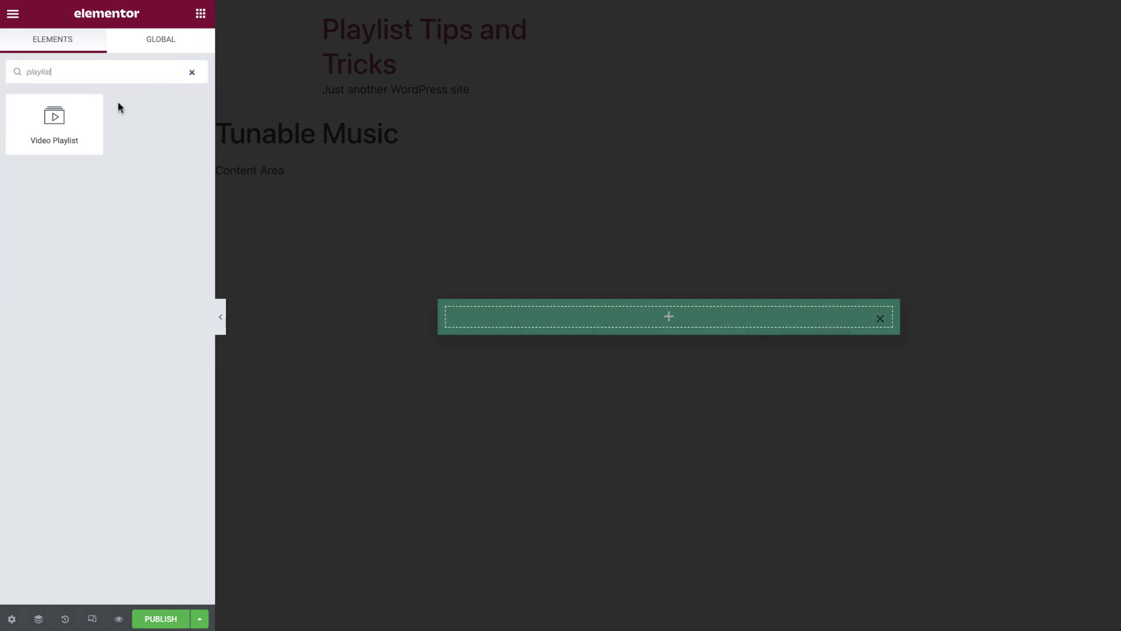
drag(73, 127, 489, 327)
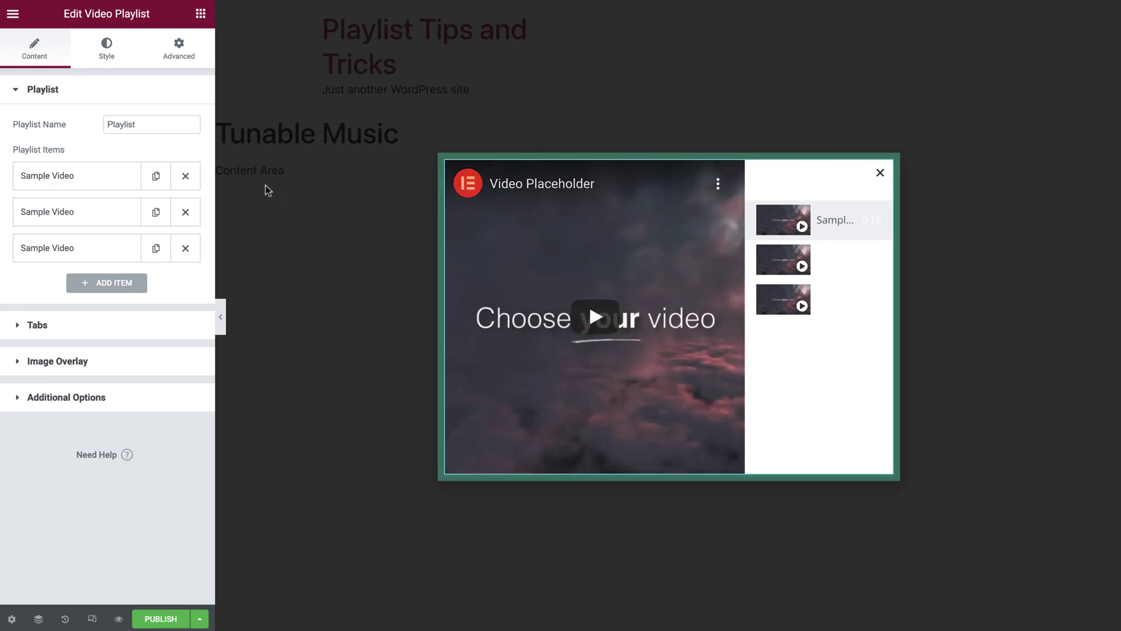
- Rename the playlist to 'Tunable Music'
click(174, 125)
double_click(174, 125)
text(Tunable Music)
- Replace the first video with a pasted YouTube link, fetch its data, and trim its title
click(111, 183)
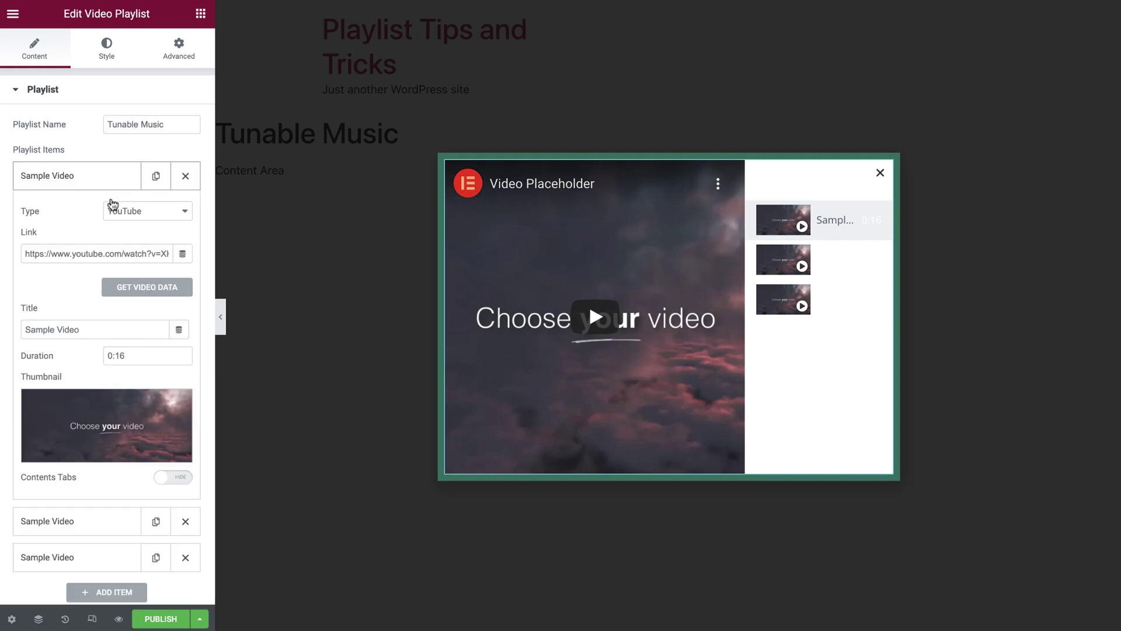
triple_click(134, 256)
text(https://youtu.be/wlIRgRkkKLQ)
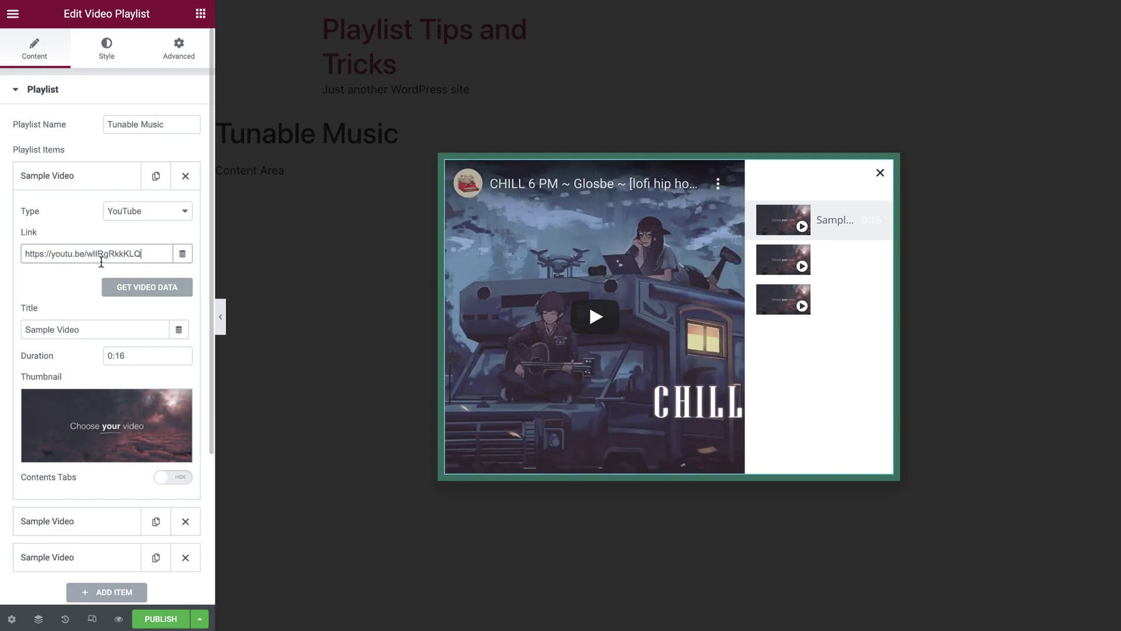
click(147, 287)
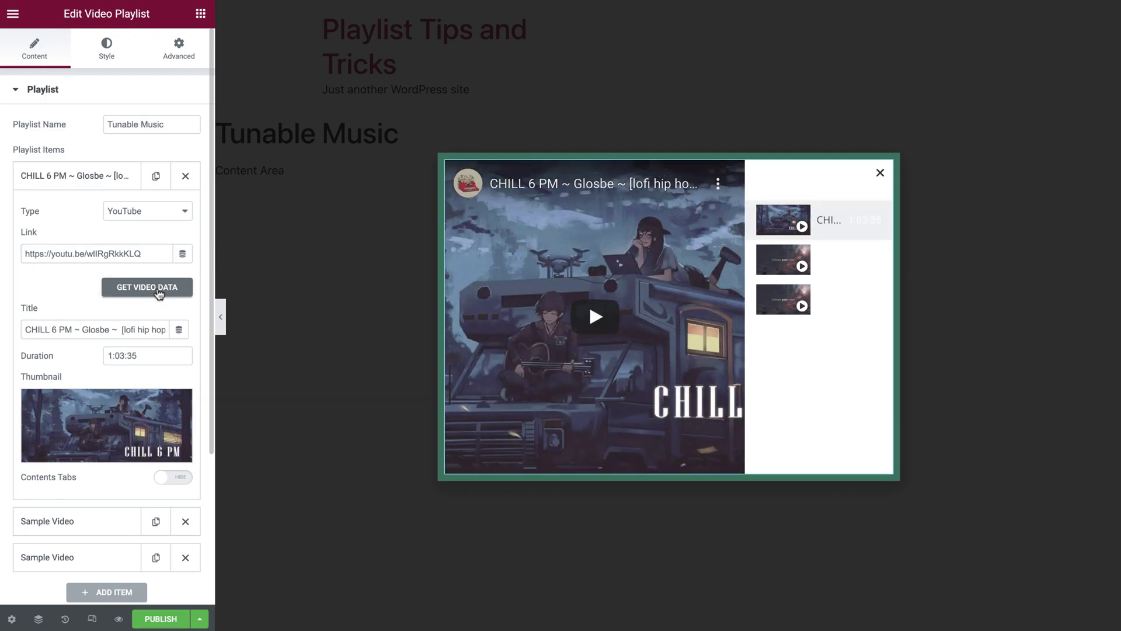
drag(110, 330, 166, 333)
key(BackSpace)
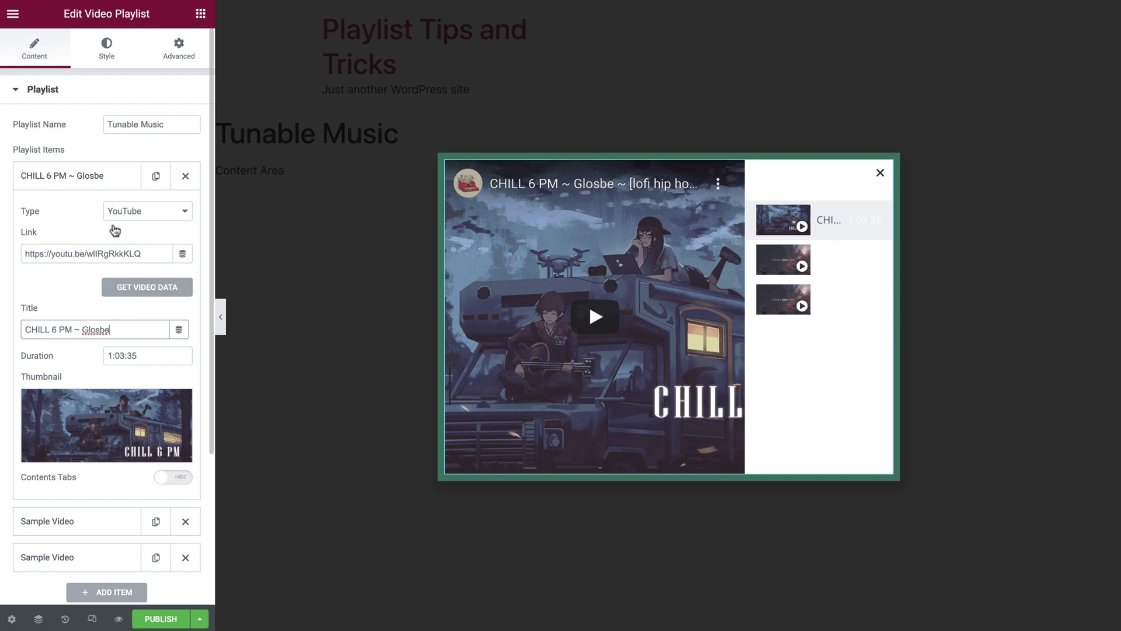
click(94, 184)
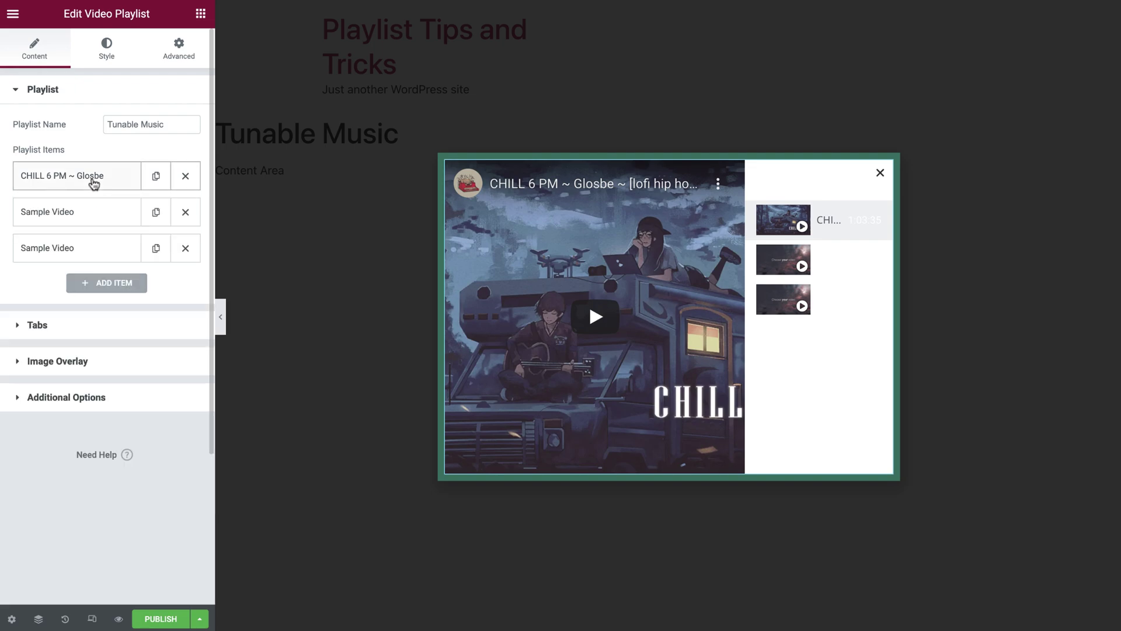
- Check the second and third videos, then add and duplicate items to make five videos
click(90, 215)
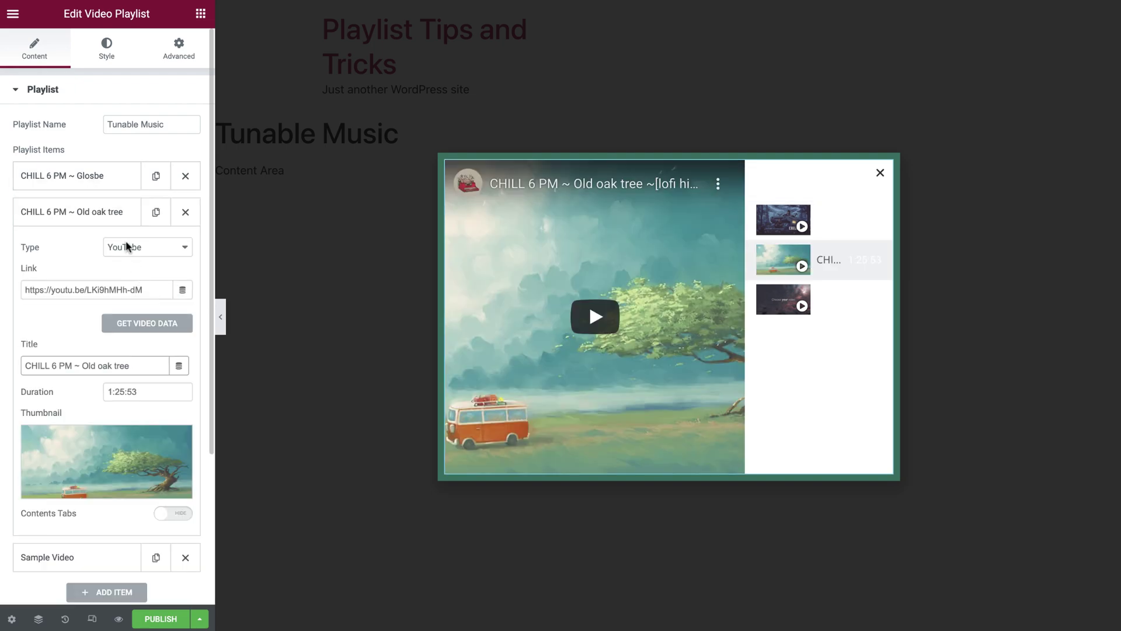
click(110, 215)
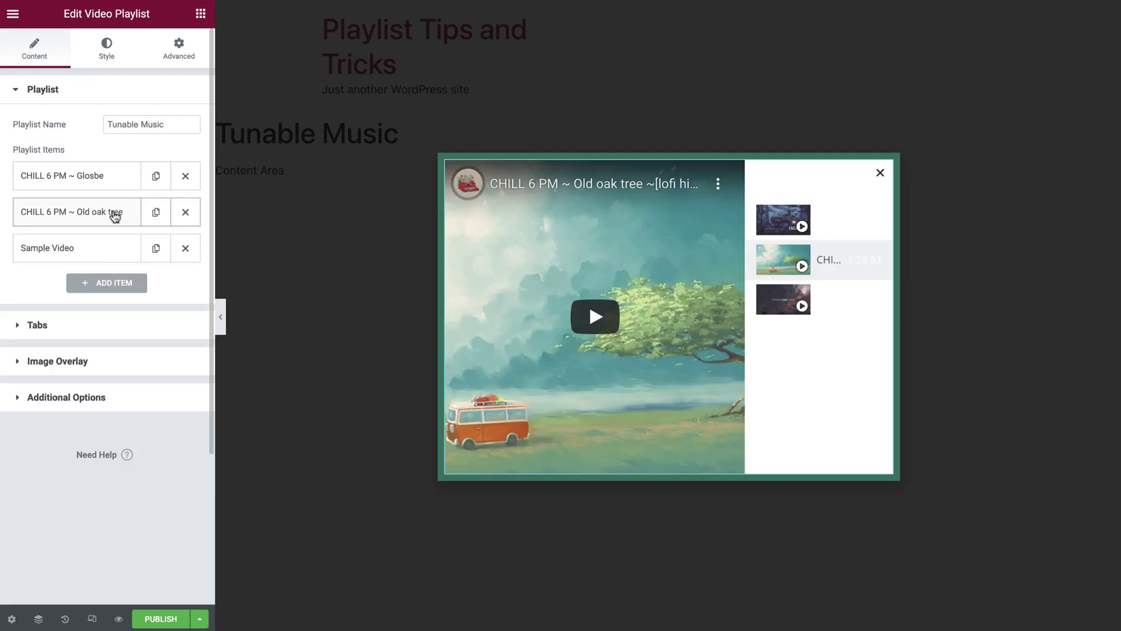
click(102, 256)
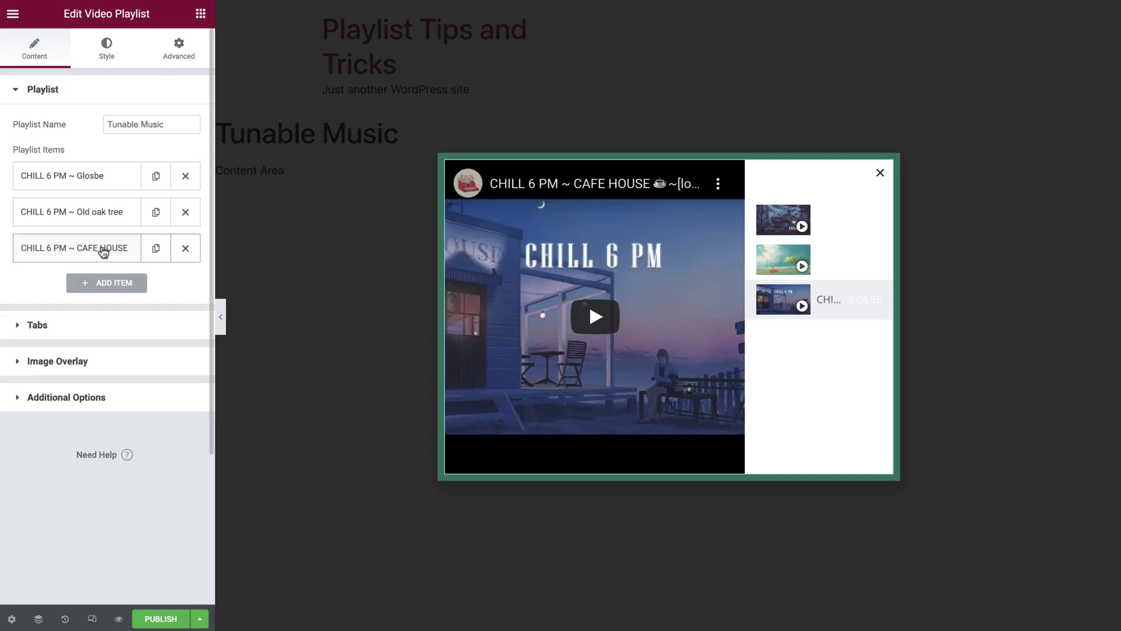
click(156, 248)
click(110, 284)
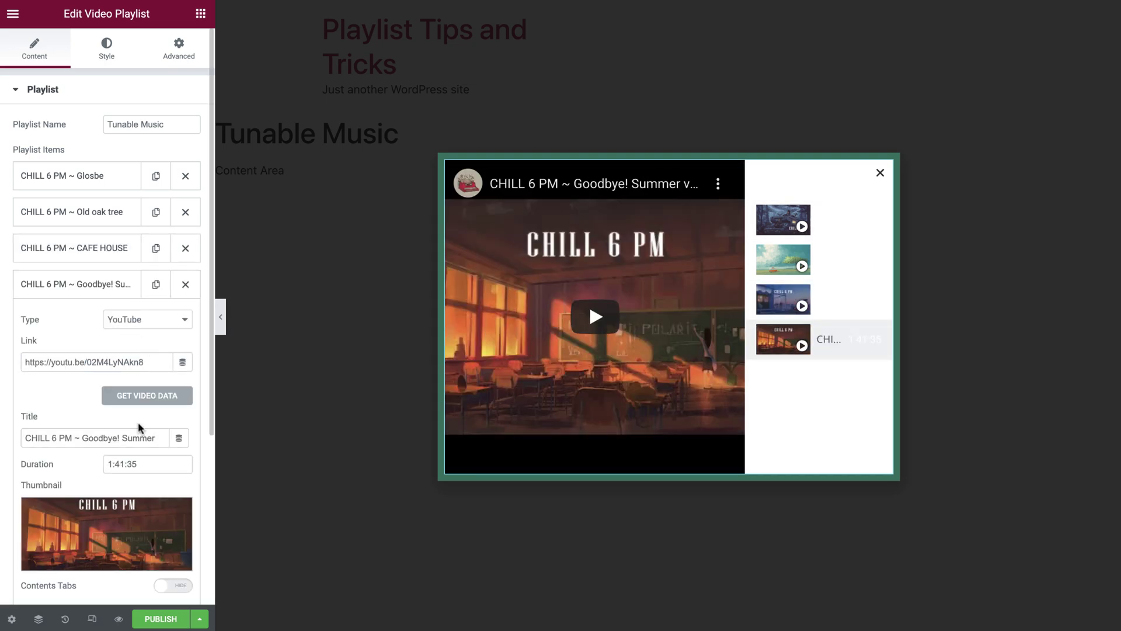
click(155, 284)
click(85, 318)
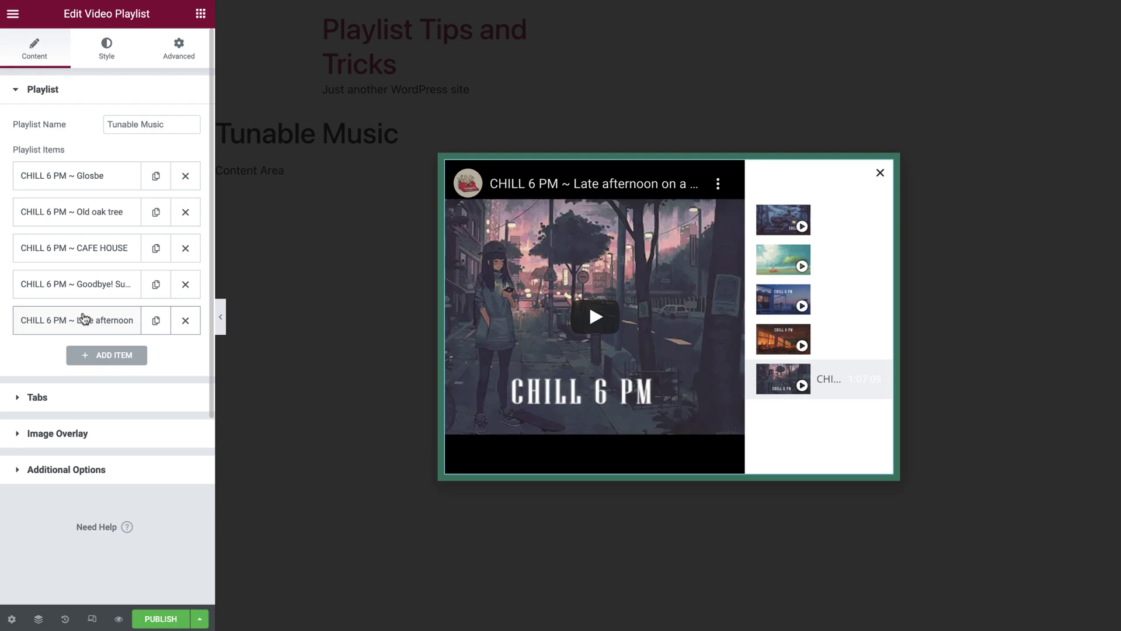
- Turn on the playlist's image overlay using the Tunable Music skull image
click(100, 439)
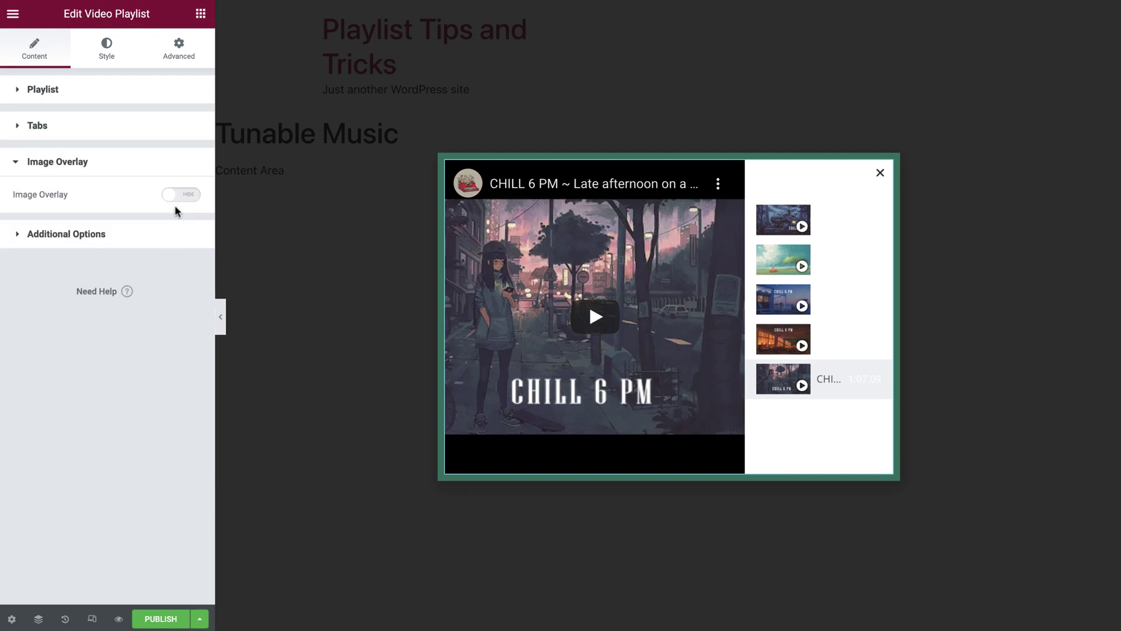
click(185, 195)
click(114, 265)
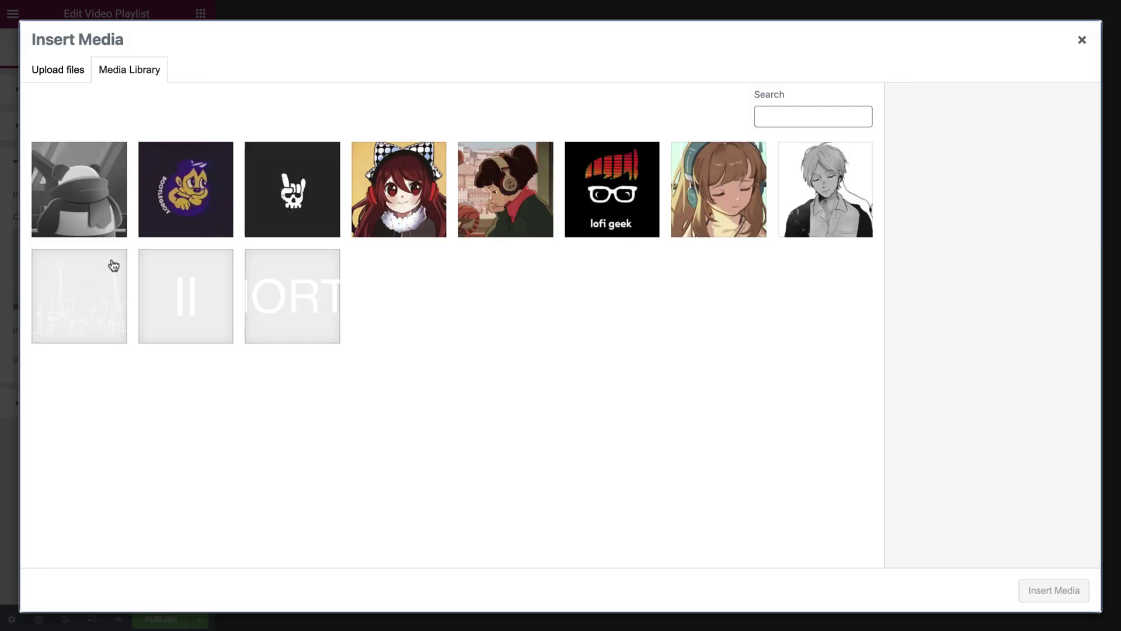
click(257, 205)
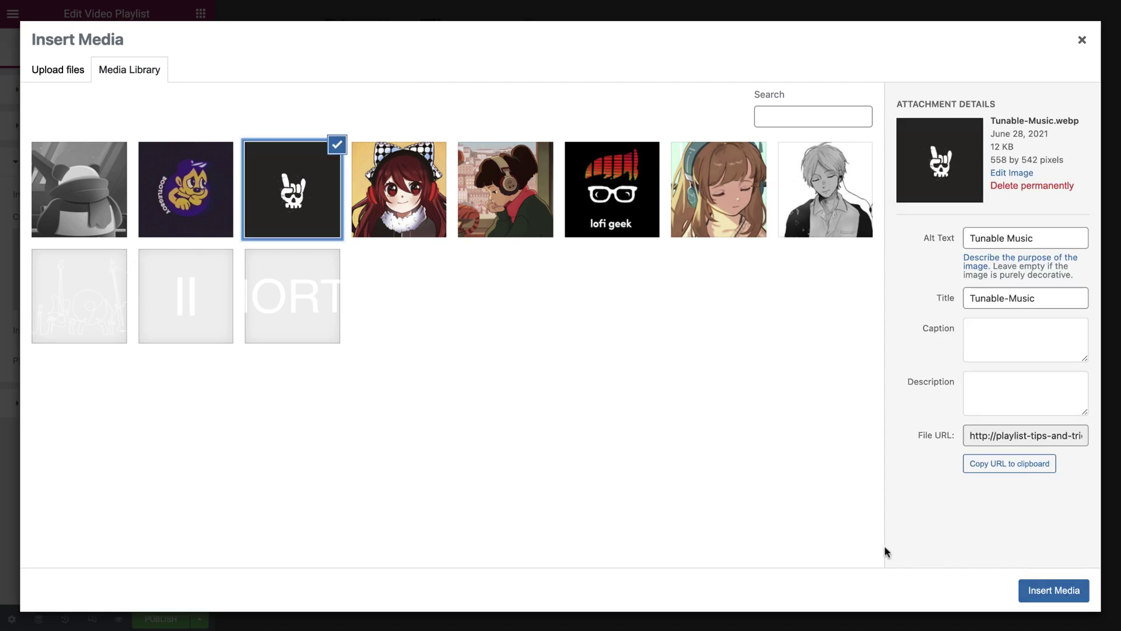
click(1030, 595)
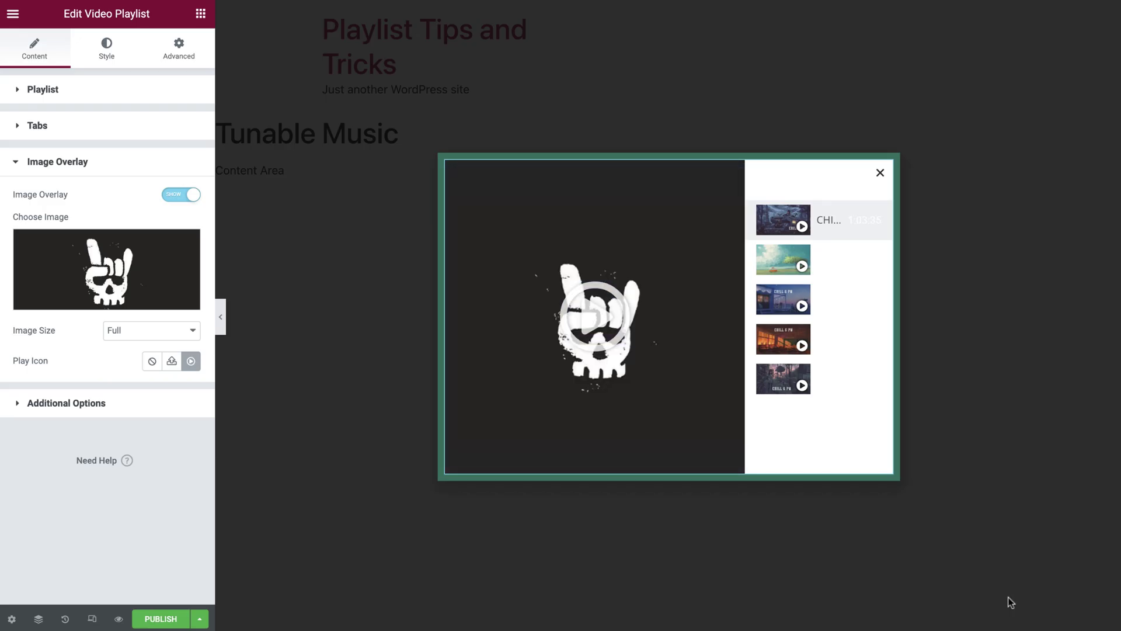
- Set the overlay's Play Icon to the solid Play icon from the Icon Library
click(191, 361)
text(play)
click(517, 183)
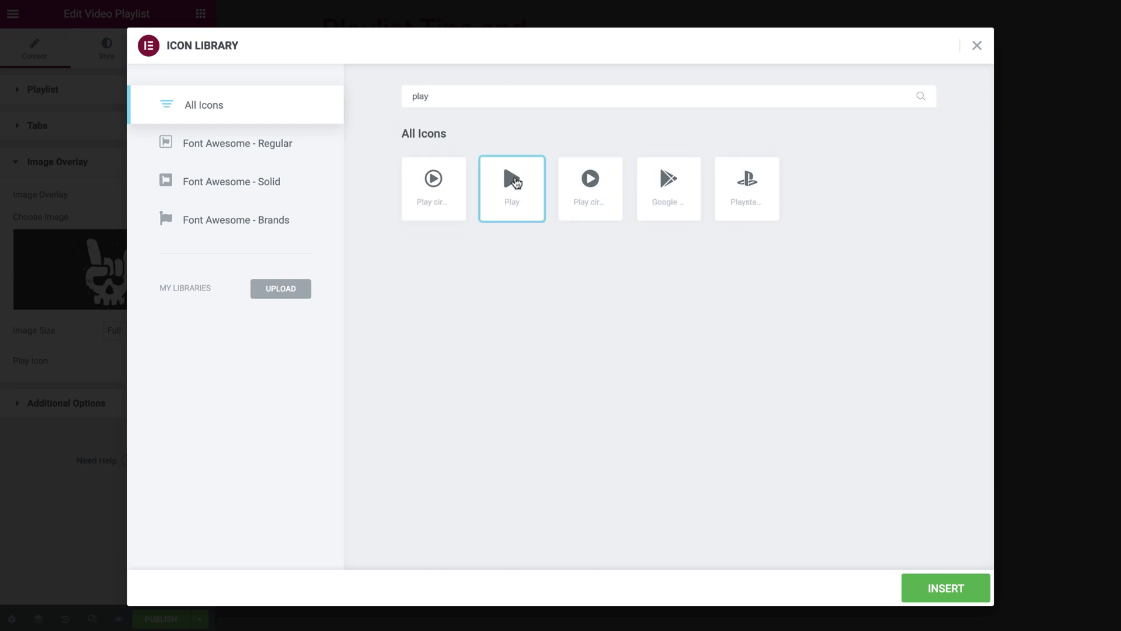
click(909, 596)
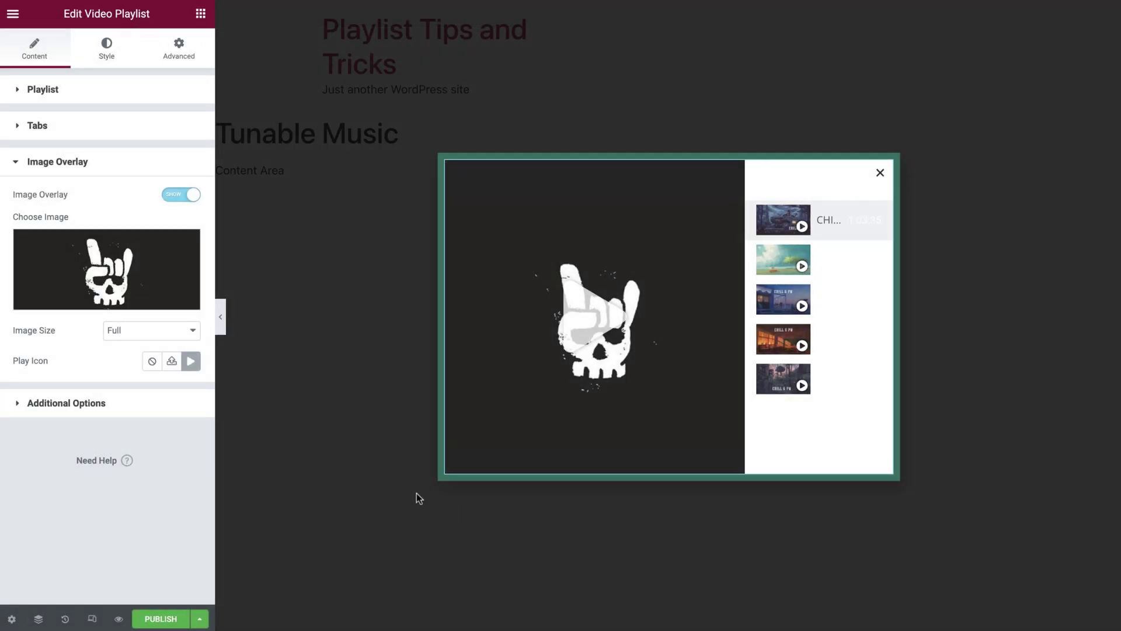
- In Additional Options, hide thumbnails, set Play and Watched icons to None, enable Lazy Load
click(139, 406)
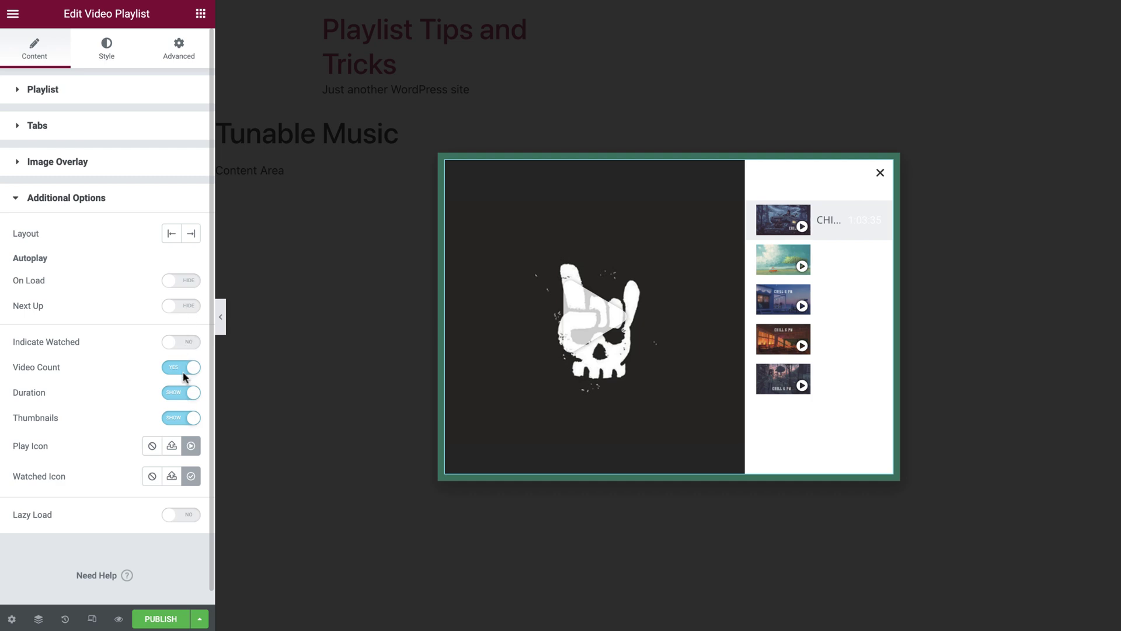
click(181, 418)
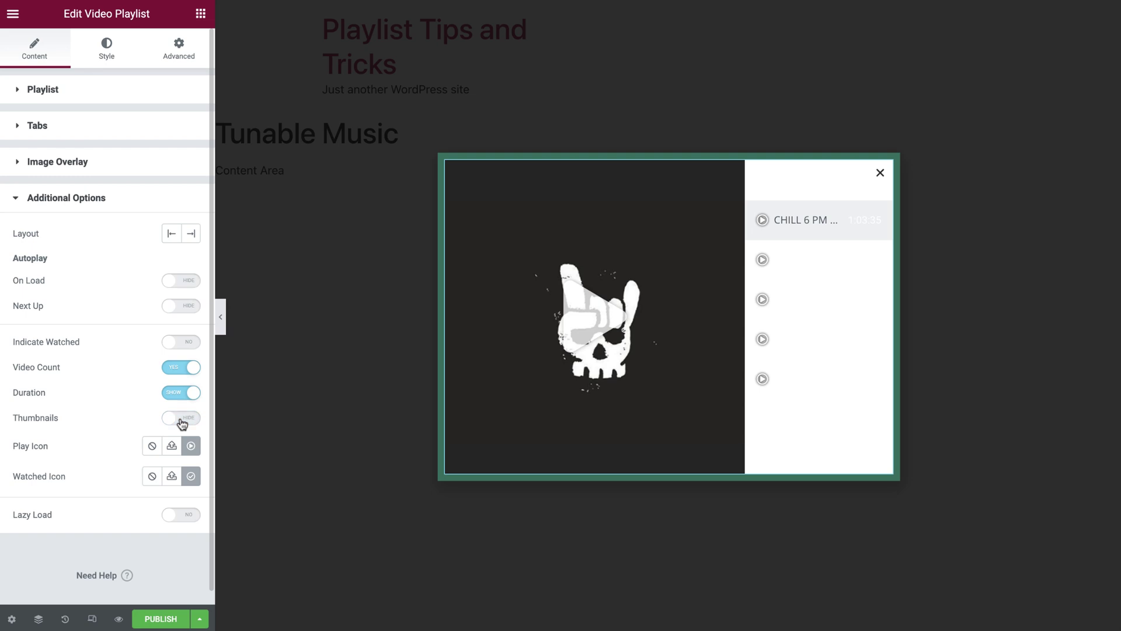
click(153, 446)
click(151, 476)
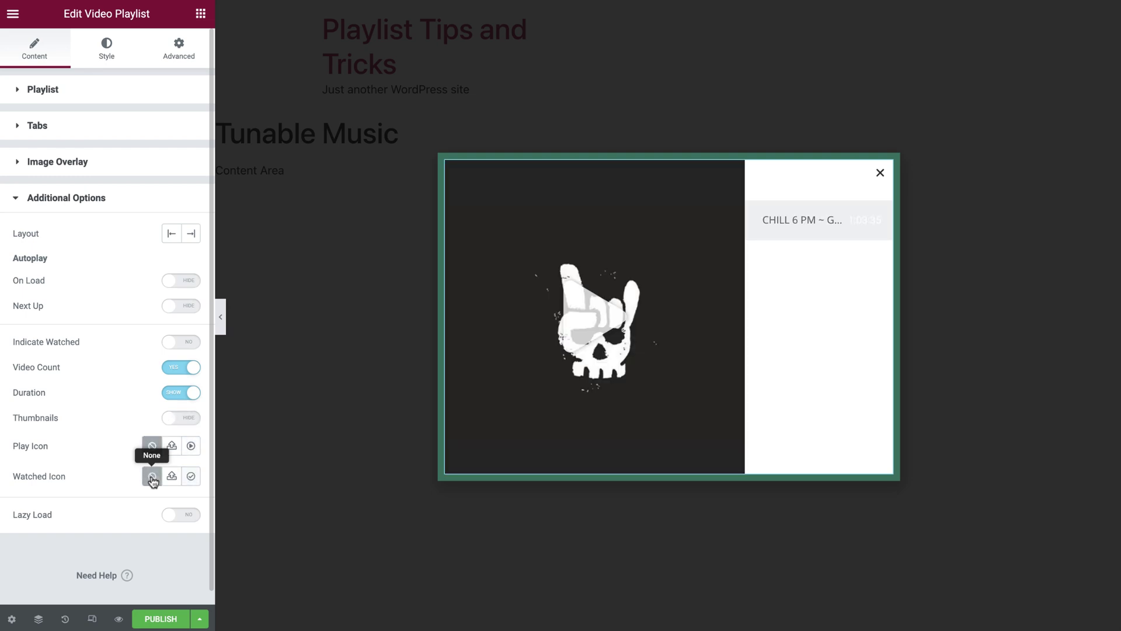
click(187, 517)
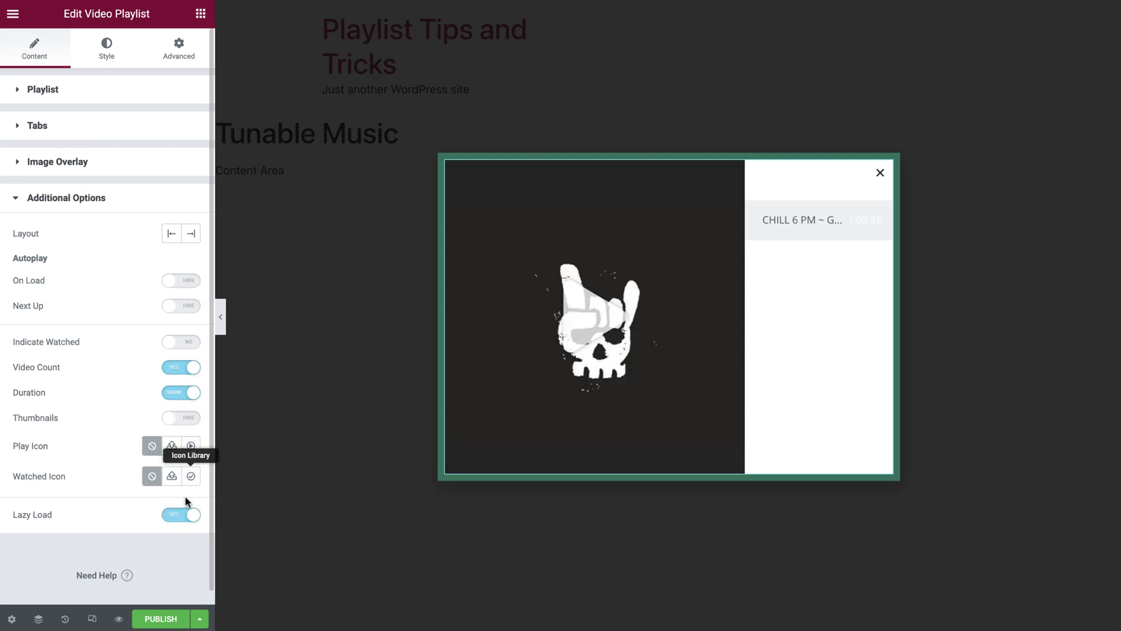
- Paste Custom CSS with column-reverse flex direction and 100% width rules into the playlist
click(180, 56)
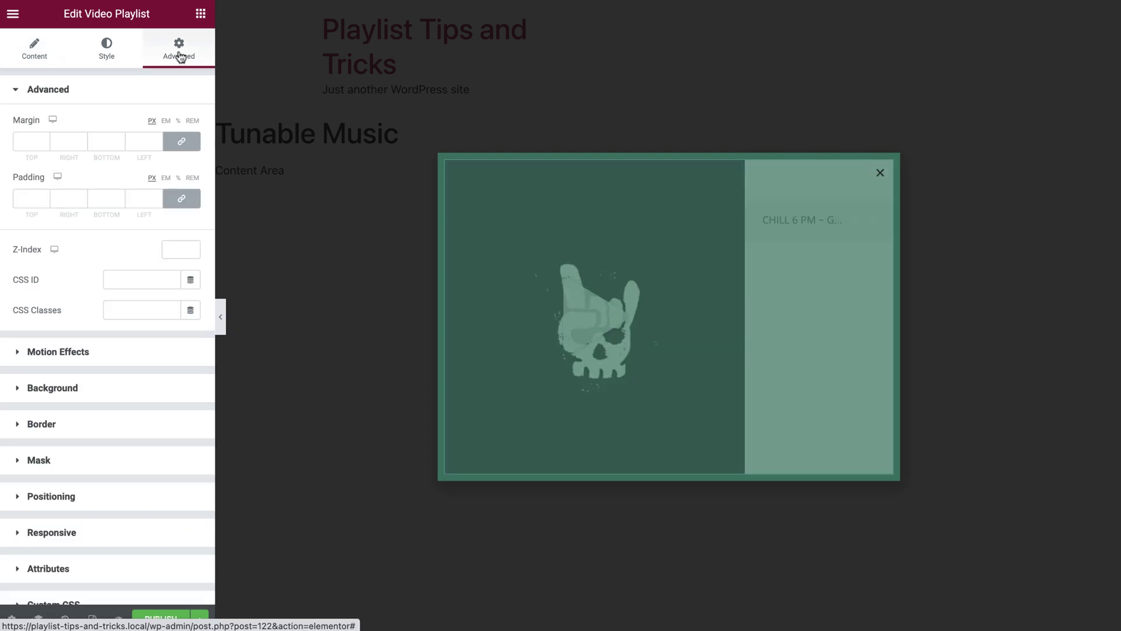
click(157, 91)
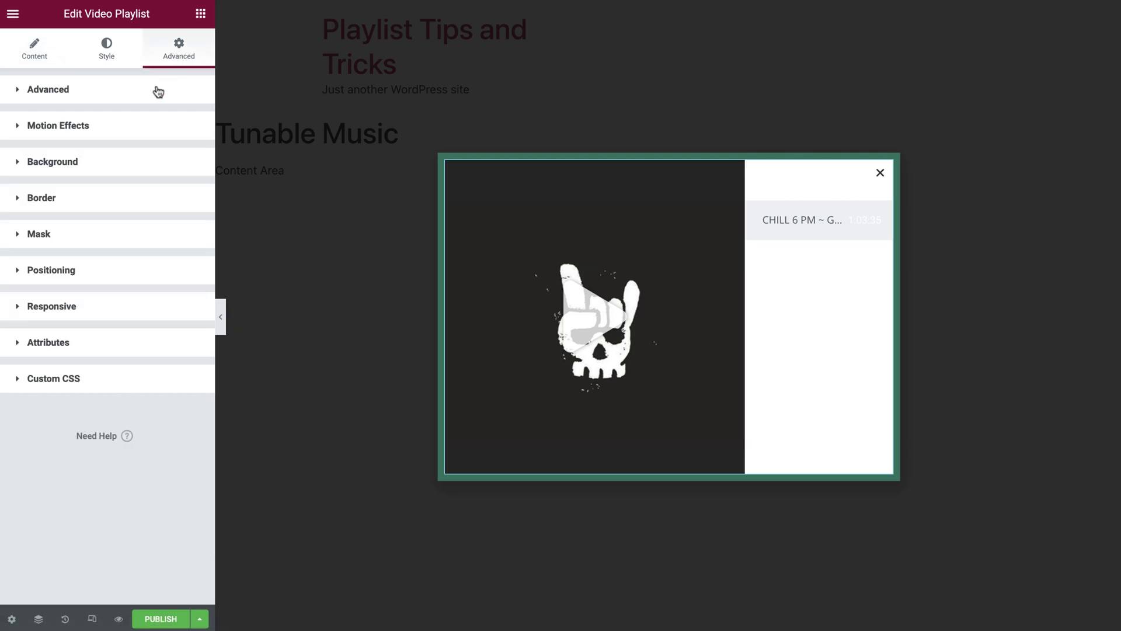
click(118, 382)
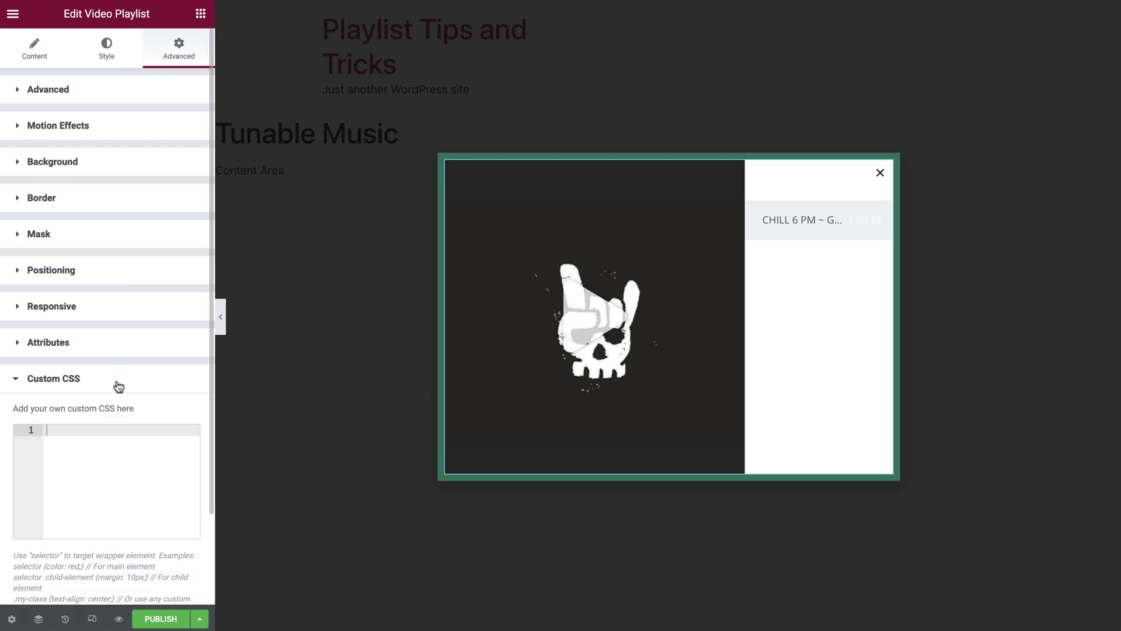
text(.elementor-widget-video-playlist .e-tabs-main-area {     flex-direction: column-reverse; }  .elementor-widget-video-playlist .e-tabs-wrapper {     width: 100%; })
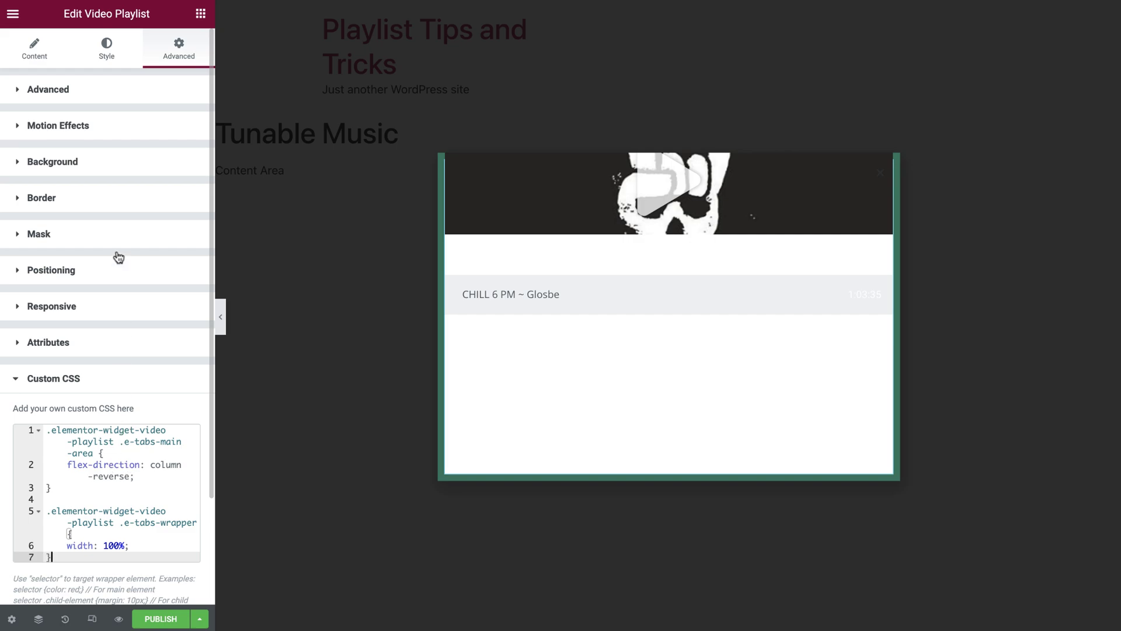
click(108, 57)
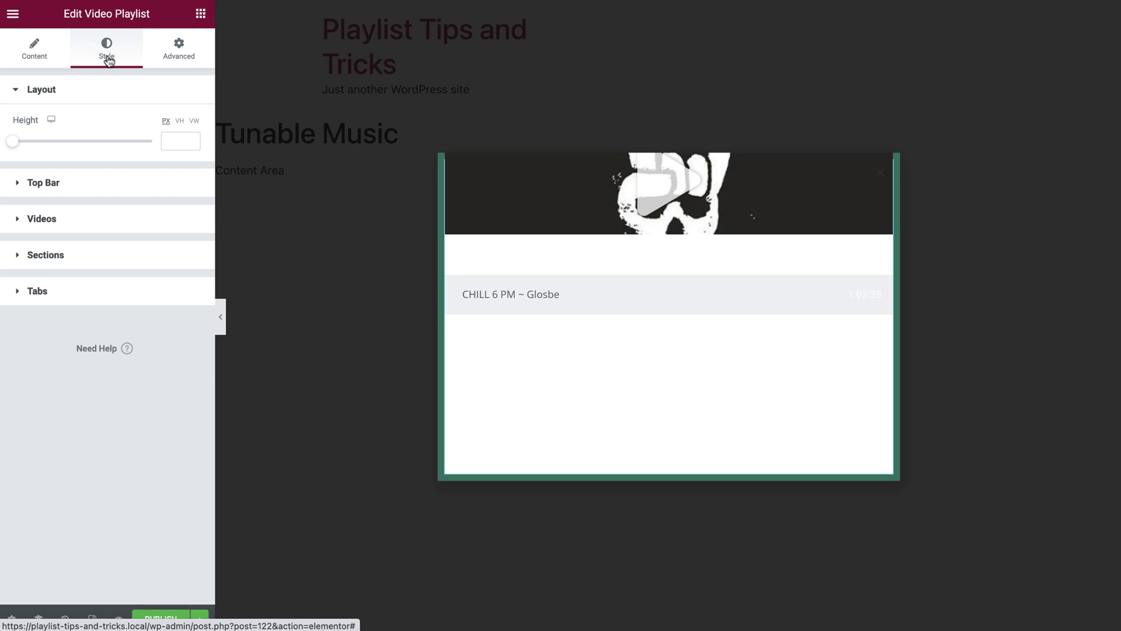
- Set layout height to 650, top bar background Secondary green, playlist name font Primary
click(170, 140)
text(650)
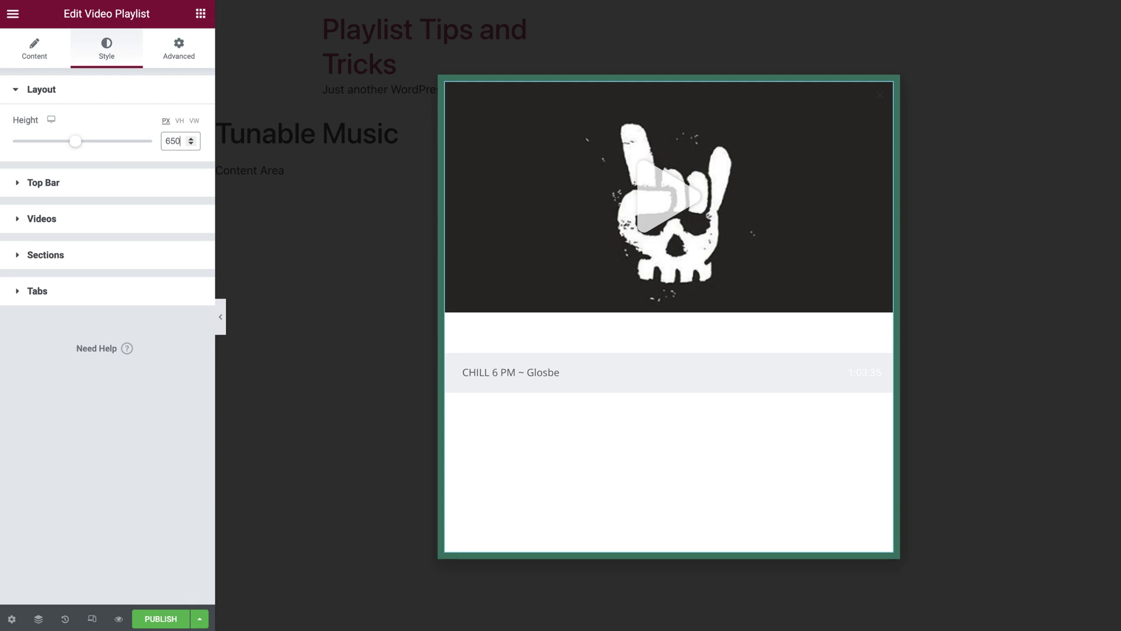
click(138, 183)
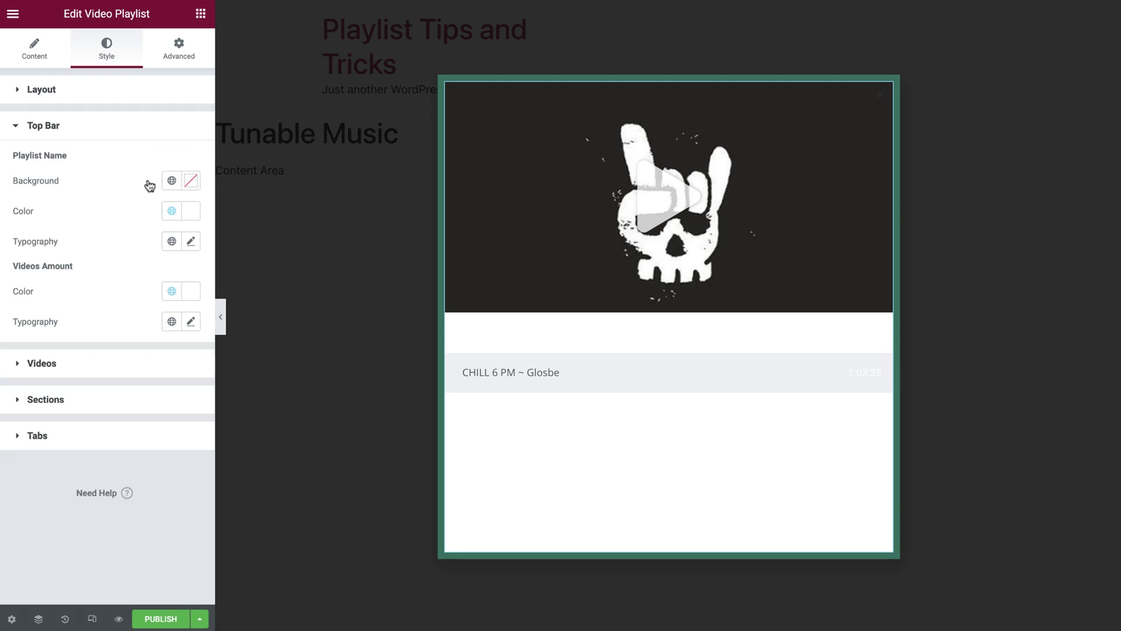
click(172, 182)
click(113, 272)
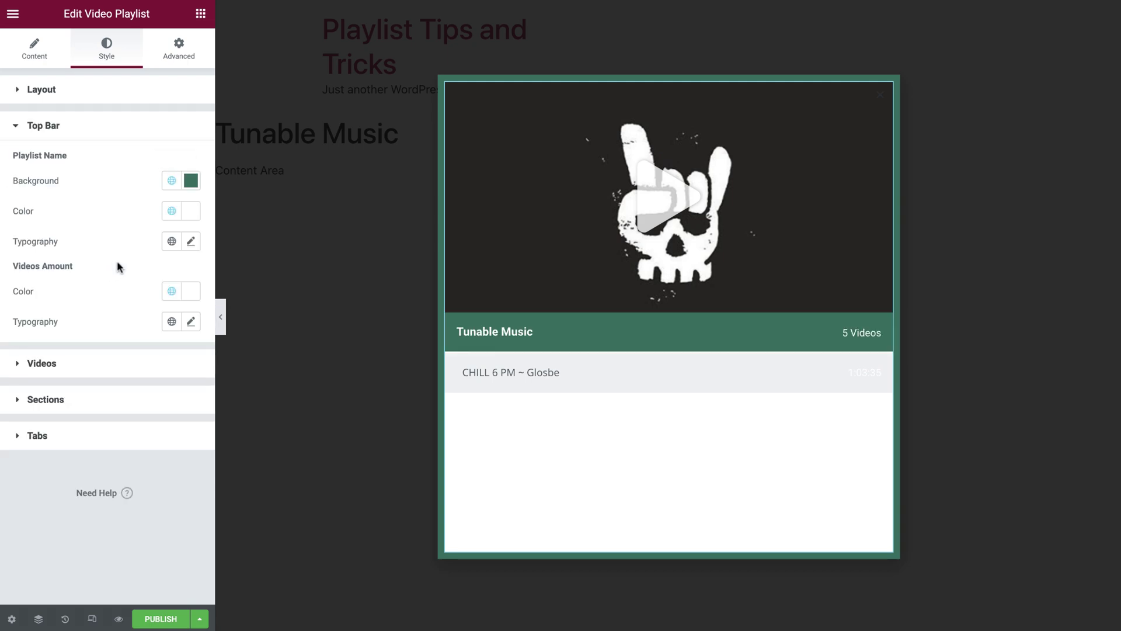
click(168, 244)
click(110, 296)
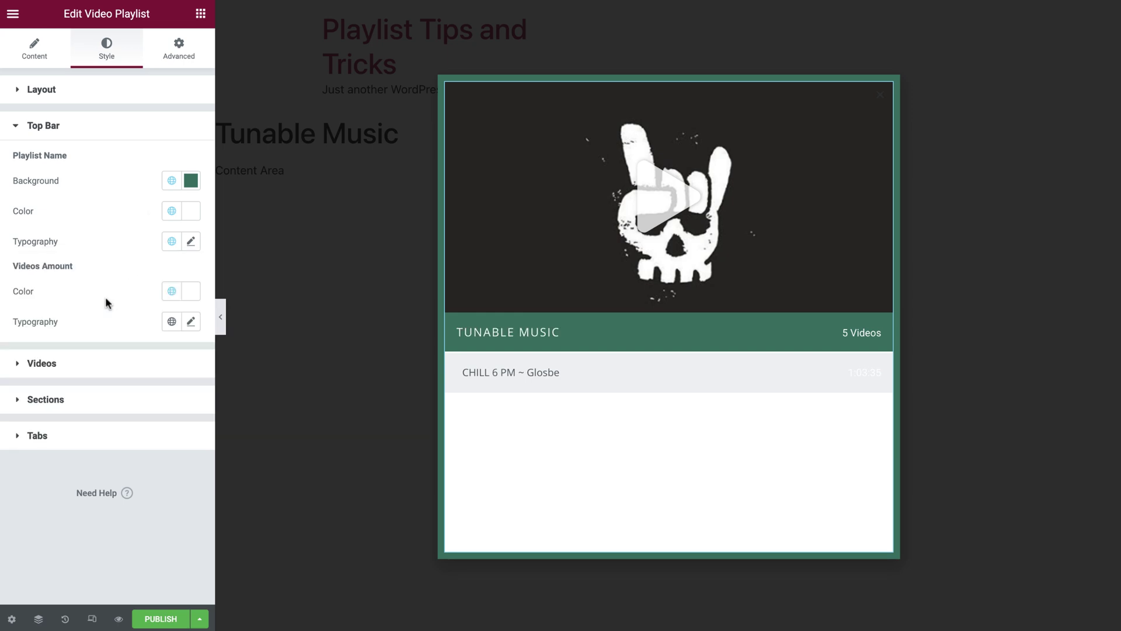
click(171, 320)
- Give the video count Primary font, rows Secondary background, titles Accent colour and Secondary font
click(90, 387)
click(103, 365)
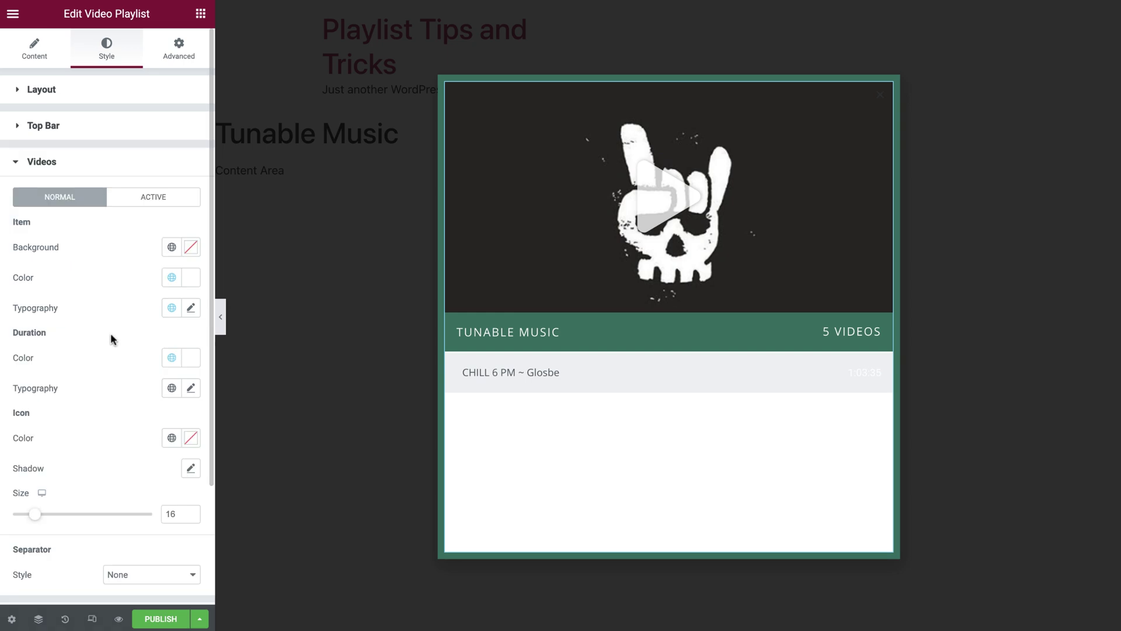
click(171, 247)
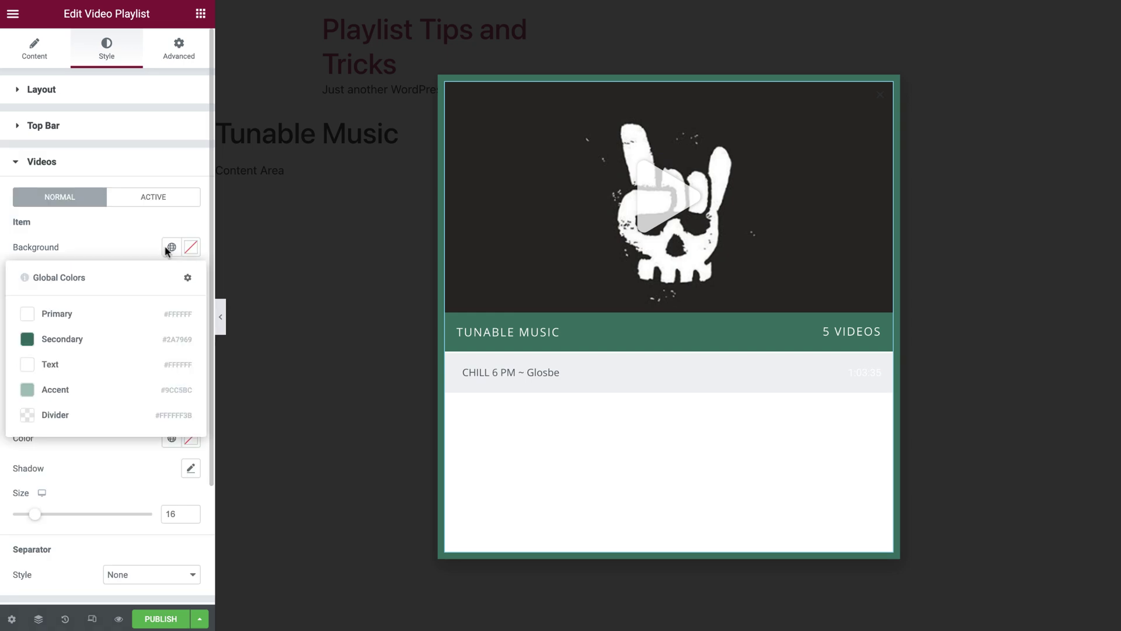
click(96, 343)
click(171, 277)
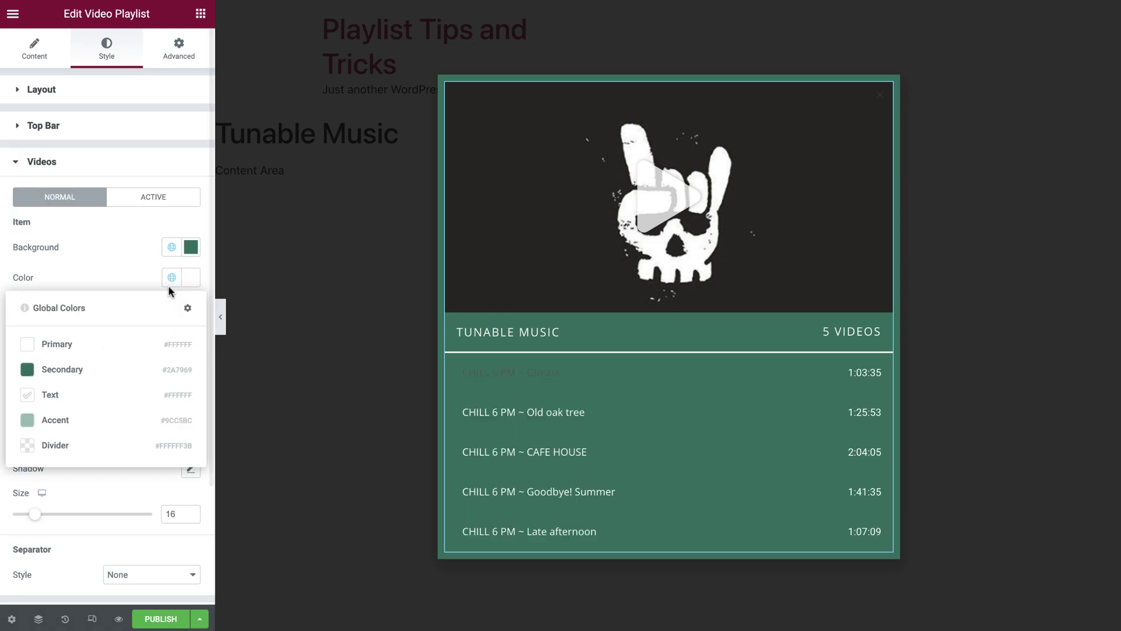
click(102, 422)
click(172, 309)
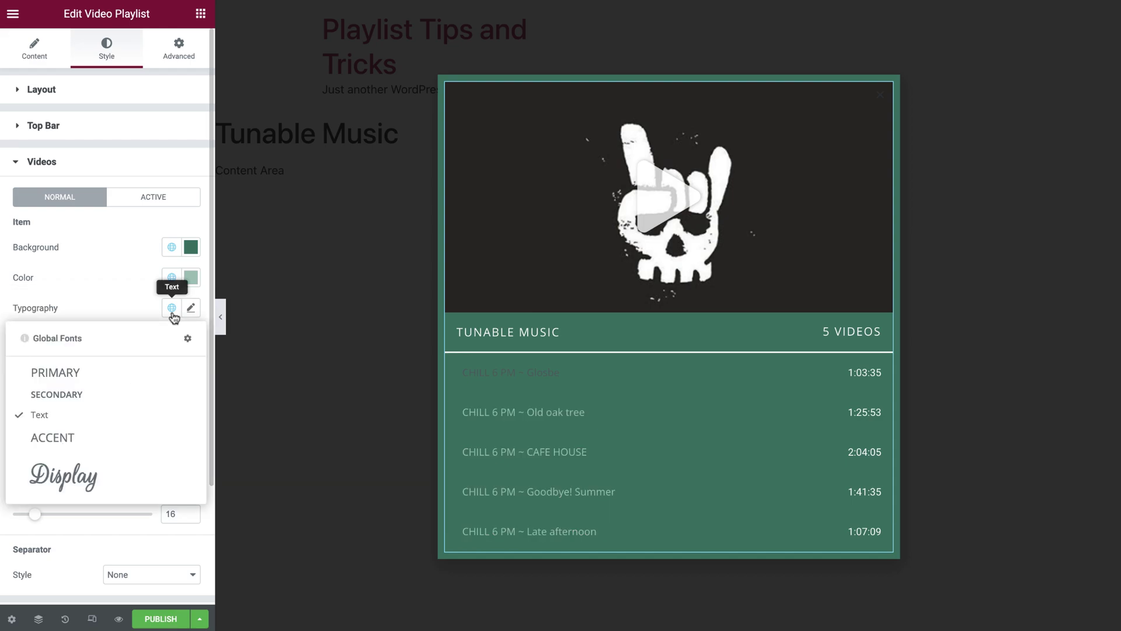
click(110, 393)
- Style the playlist durations with the Accent colour and the Secondary font
click(171, 357)
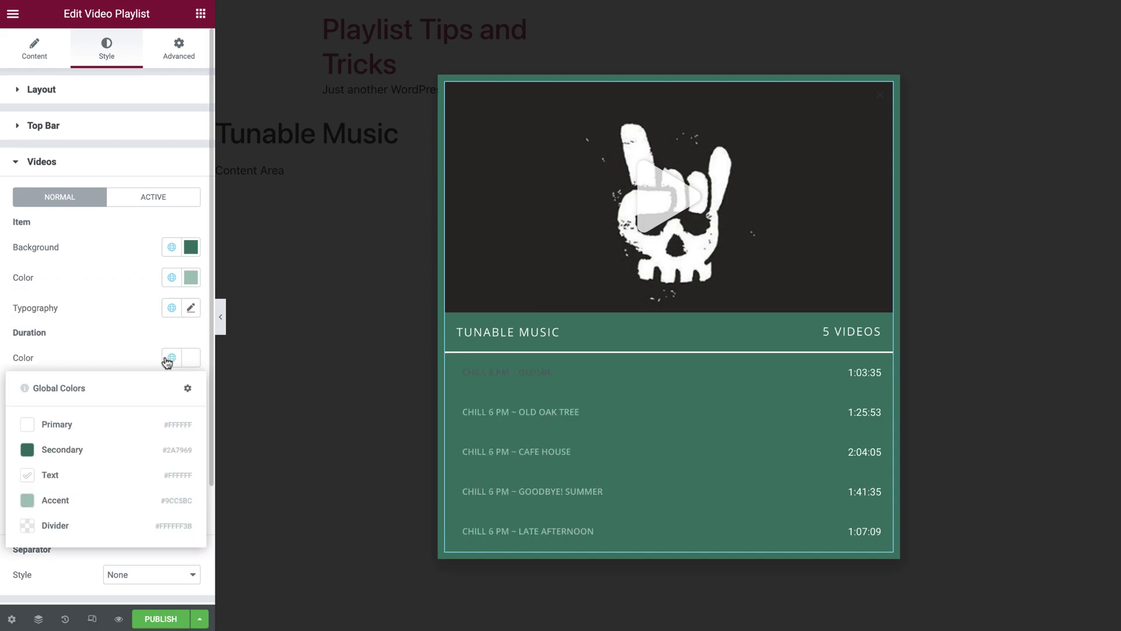
click(94, 500)
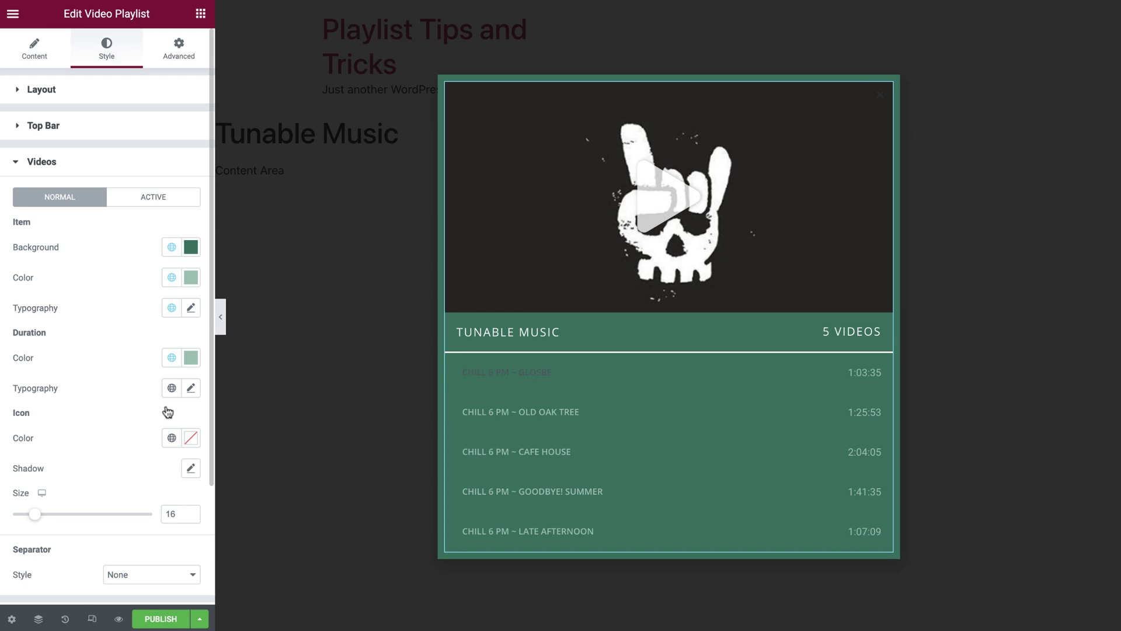
click(172, 389)
click(107, 476)
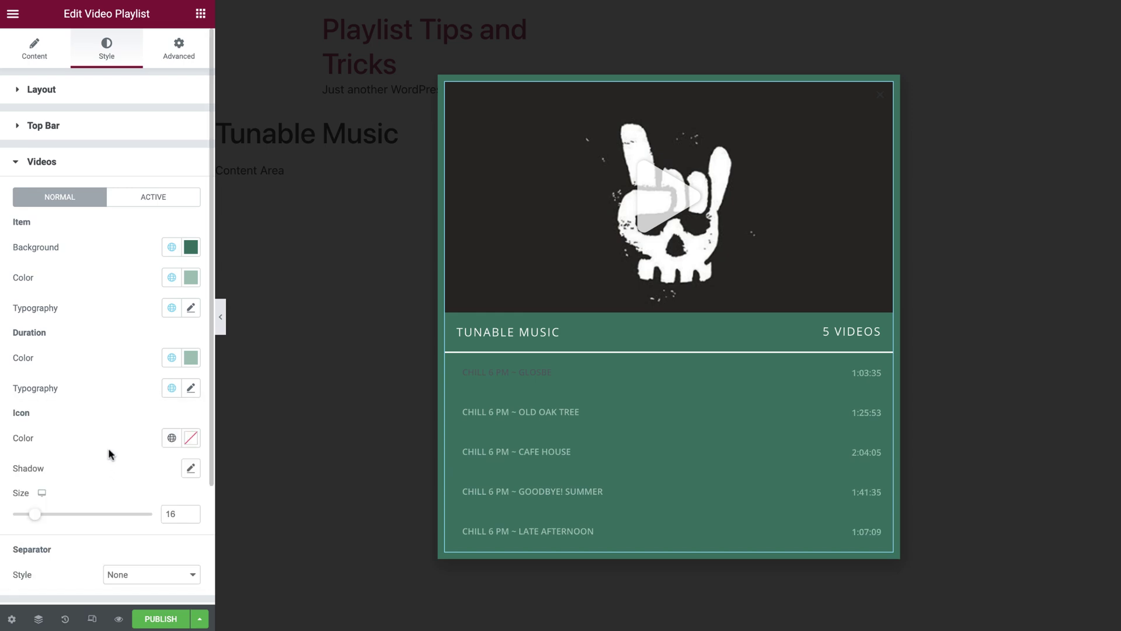
- Make the active item's title Primary white with Primary font for title and duration
click(156, 208)
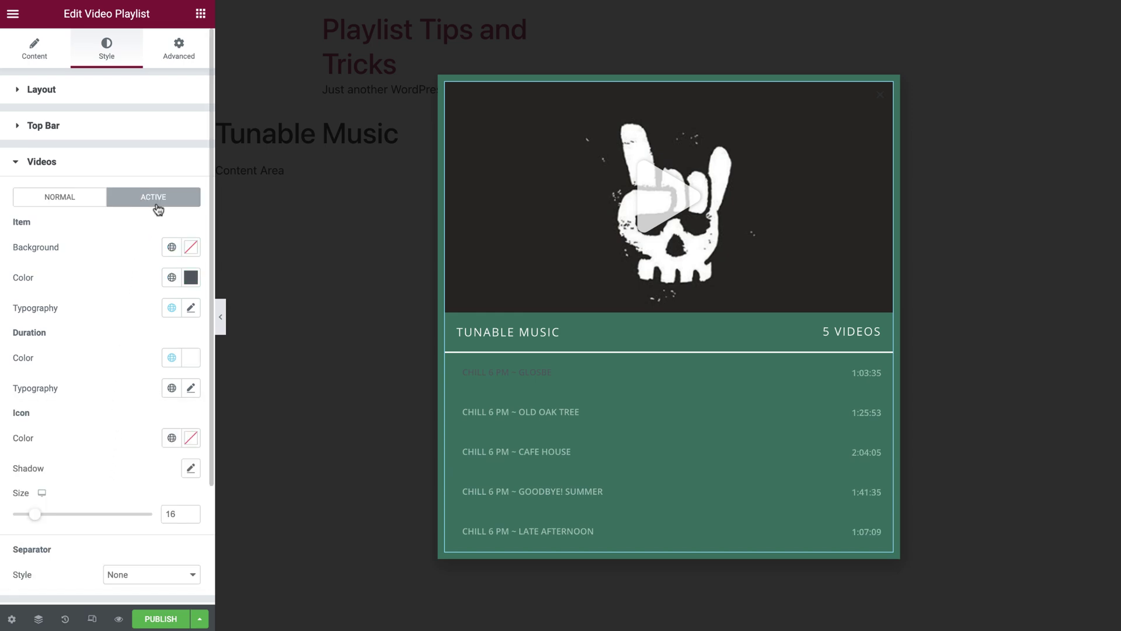
click(172, 278)
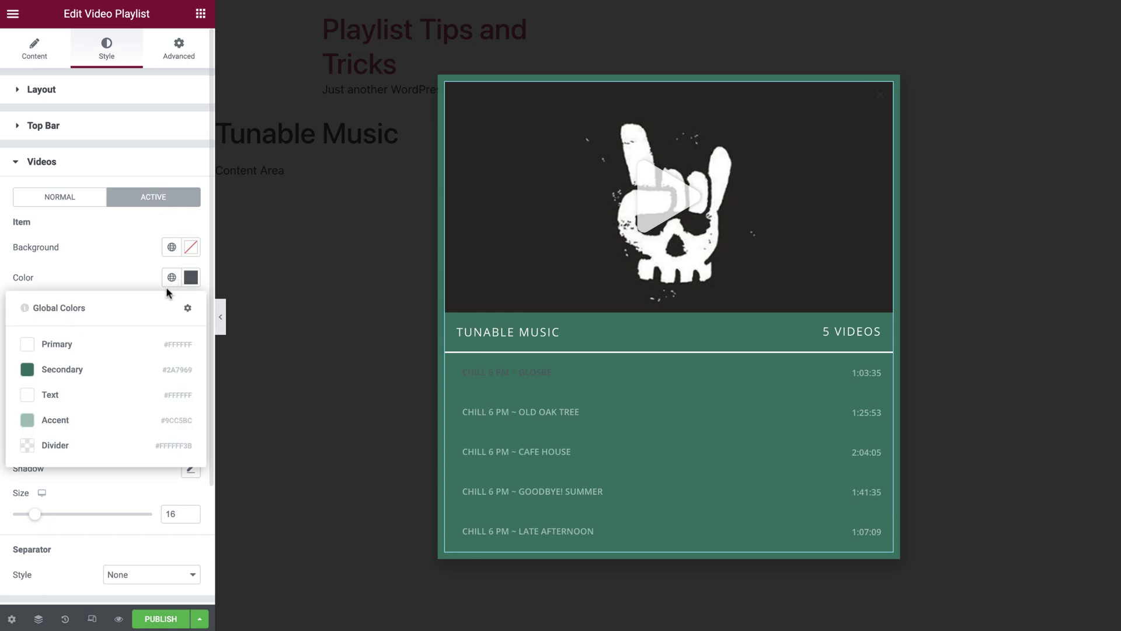
click(134, 343)
click(171, 308)
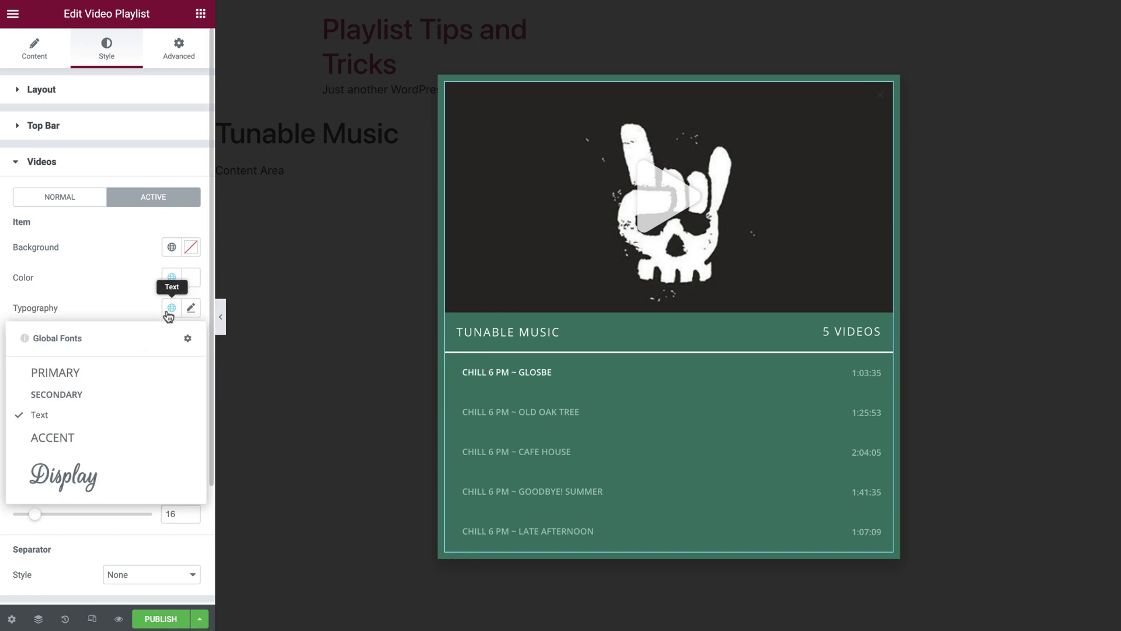
click(120, 371)
click(171, 388)
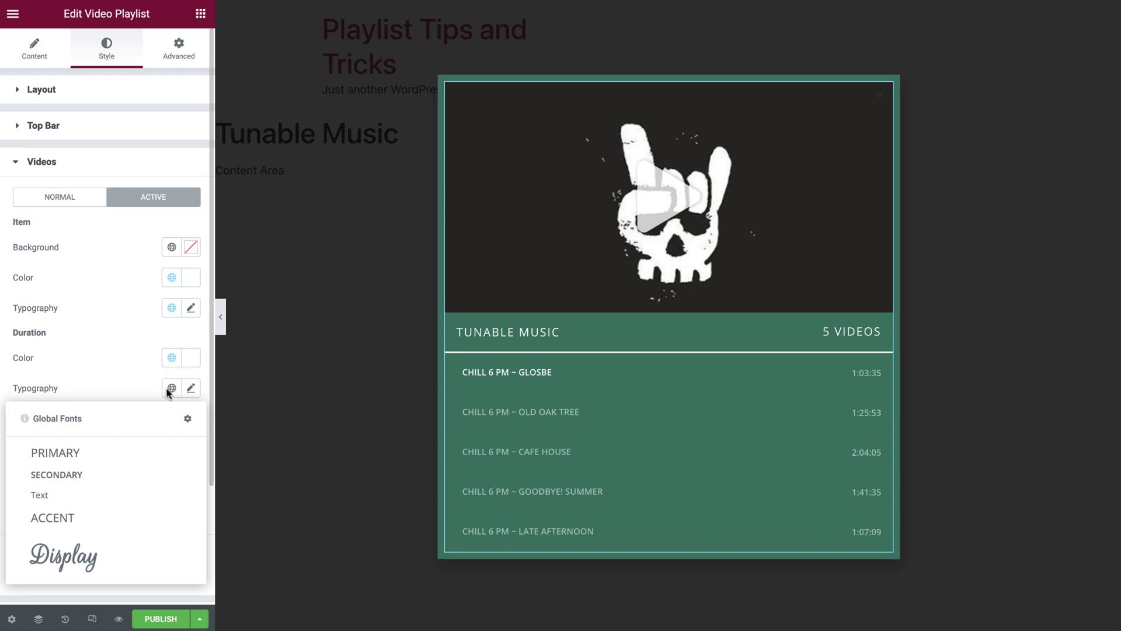
click(129, 453)
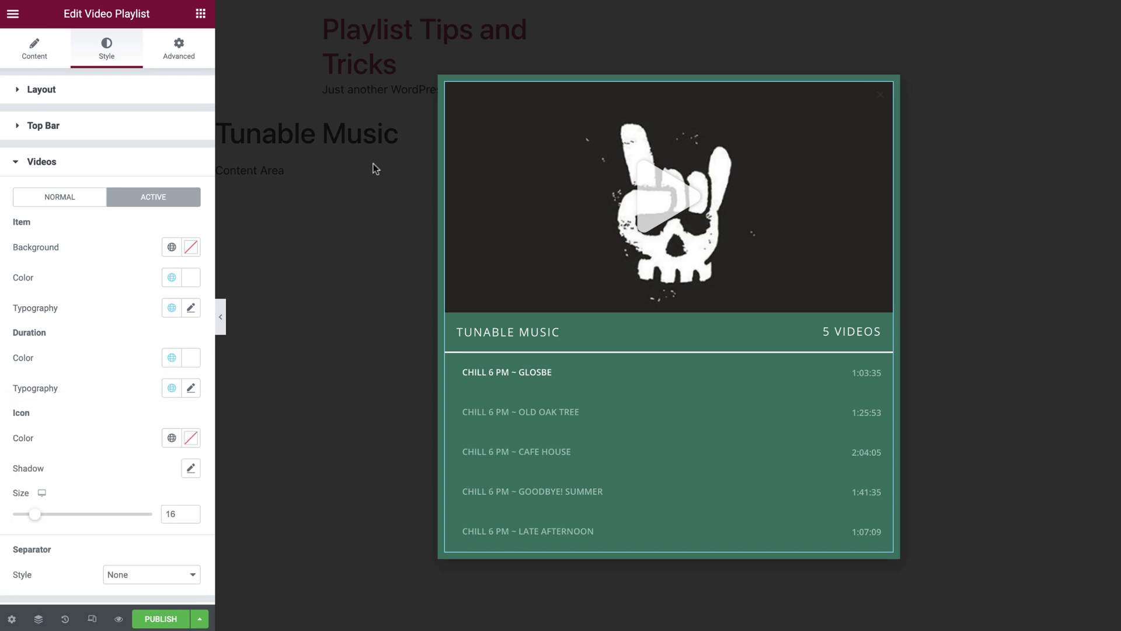
- Give the playlist's column a solid Primary white border and unlinked zero padding
click(446, 85)
click(113, 55)
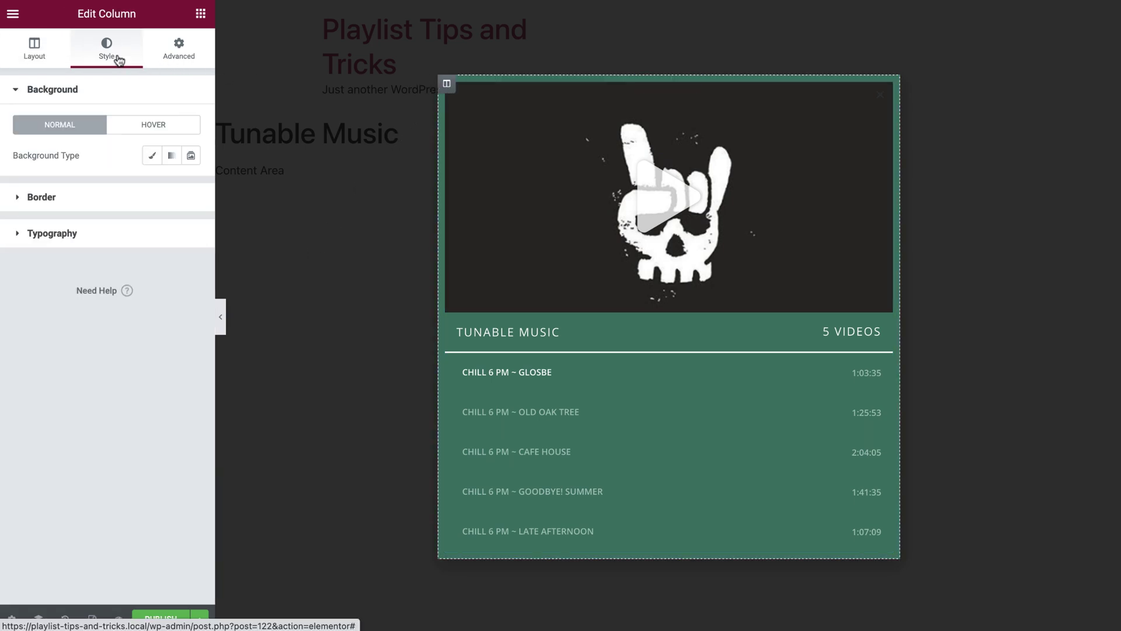
click(103, 194)
click(133, 211)
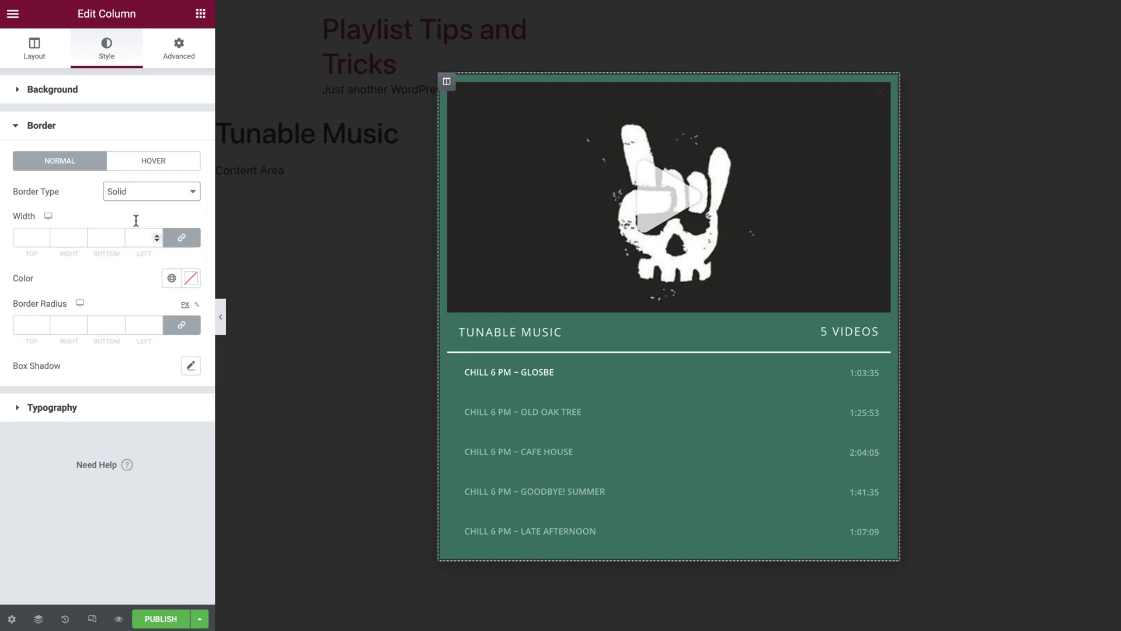
click(168, 278)
click(123, 340)
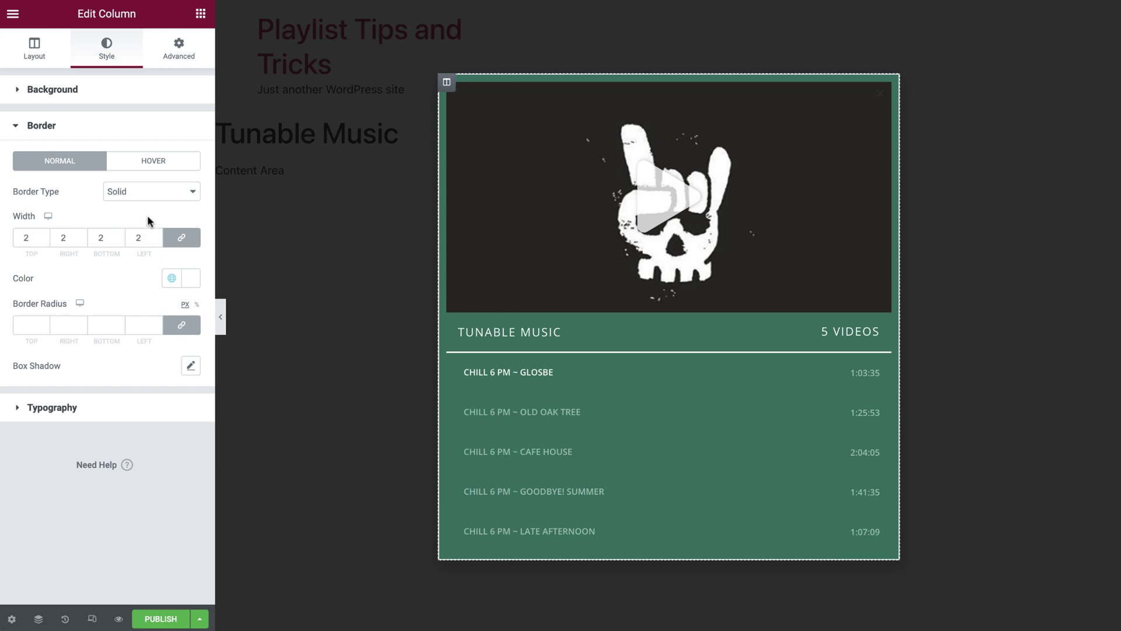
click(175, 59)
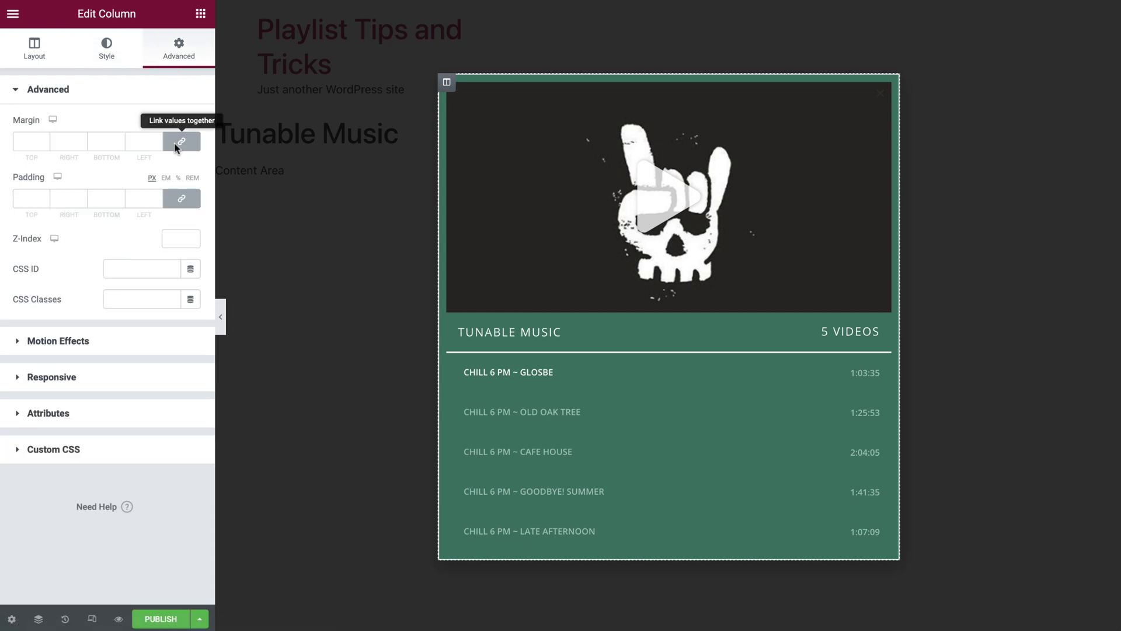
click(181, 200)
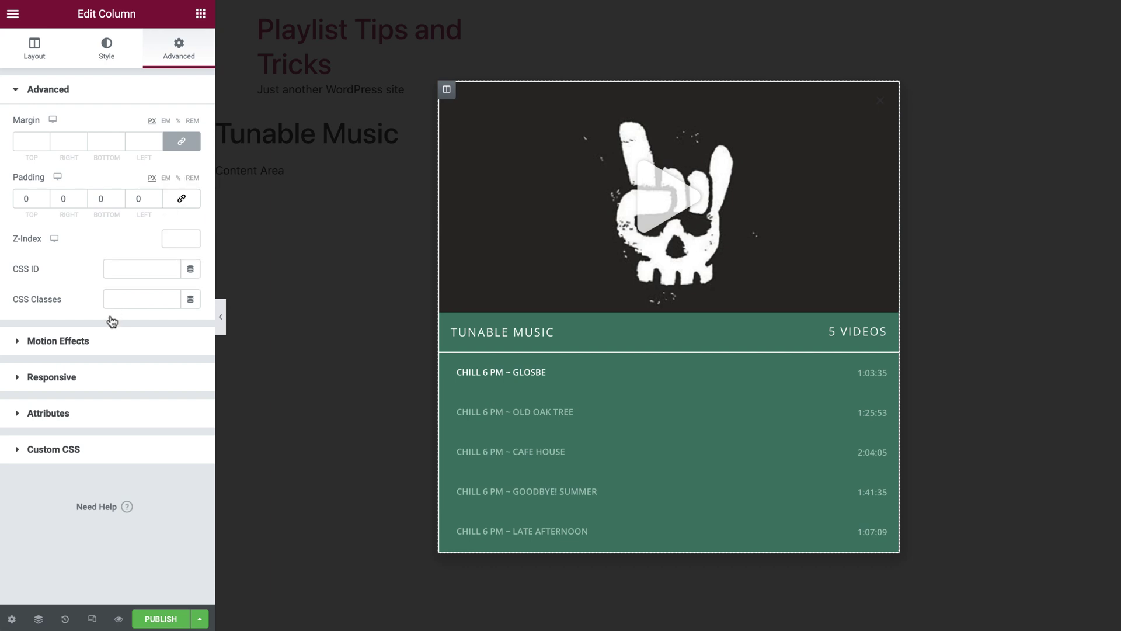
- Set the popup to 38 vw wide, right and bottom, with overlay and close button hidden
click(11, 619)
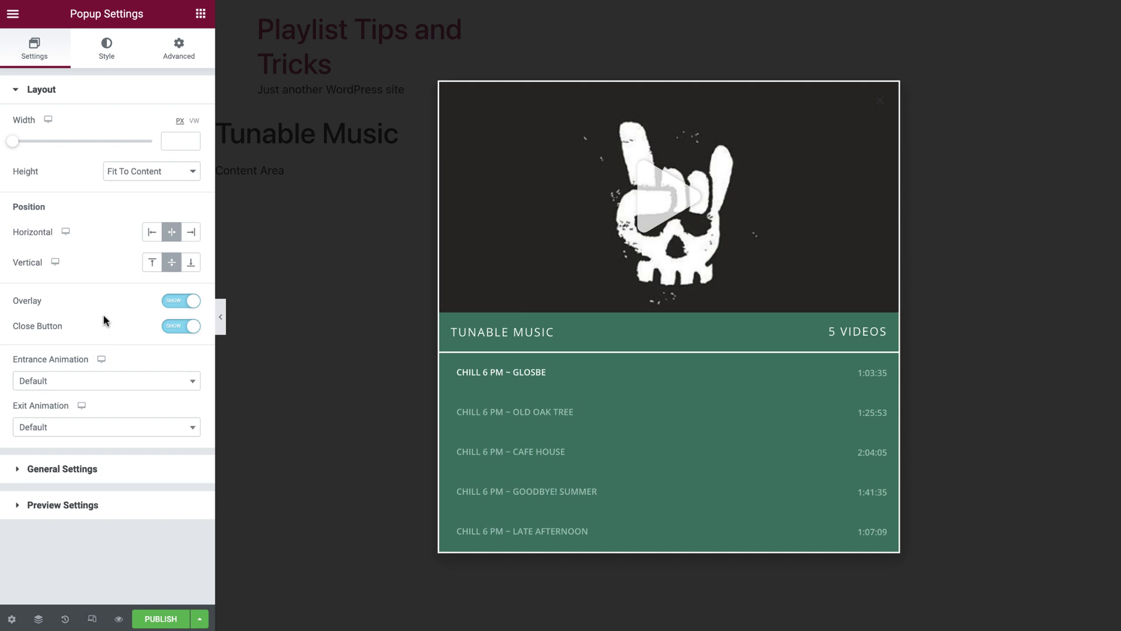
click(194, 120)
click(178, 140)
text(38)
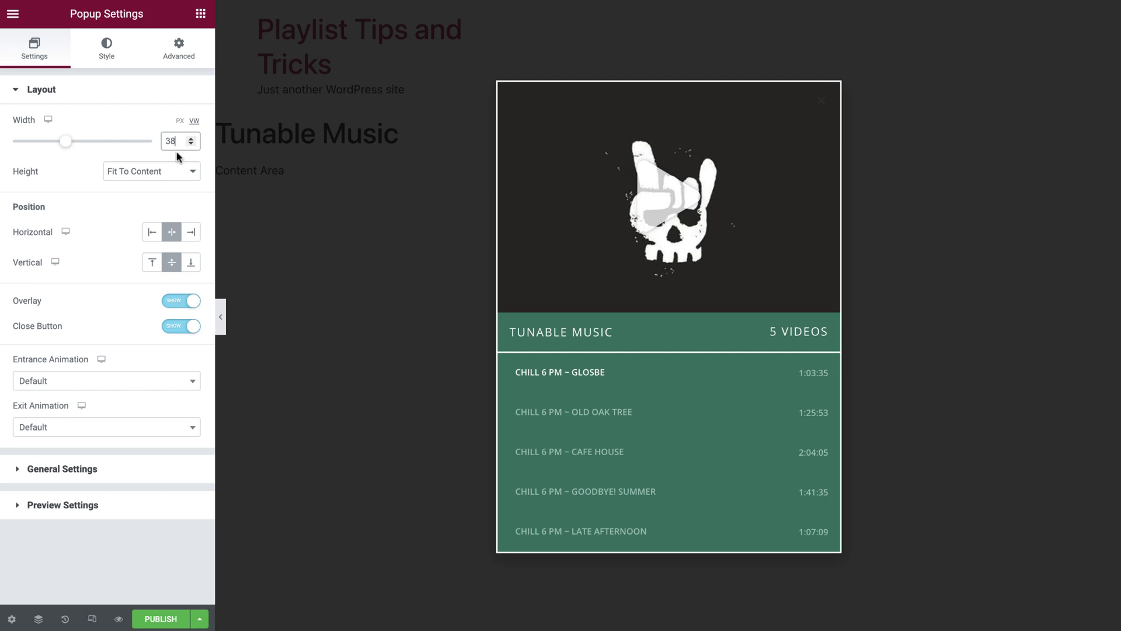
click(188, 235)
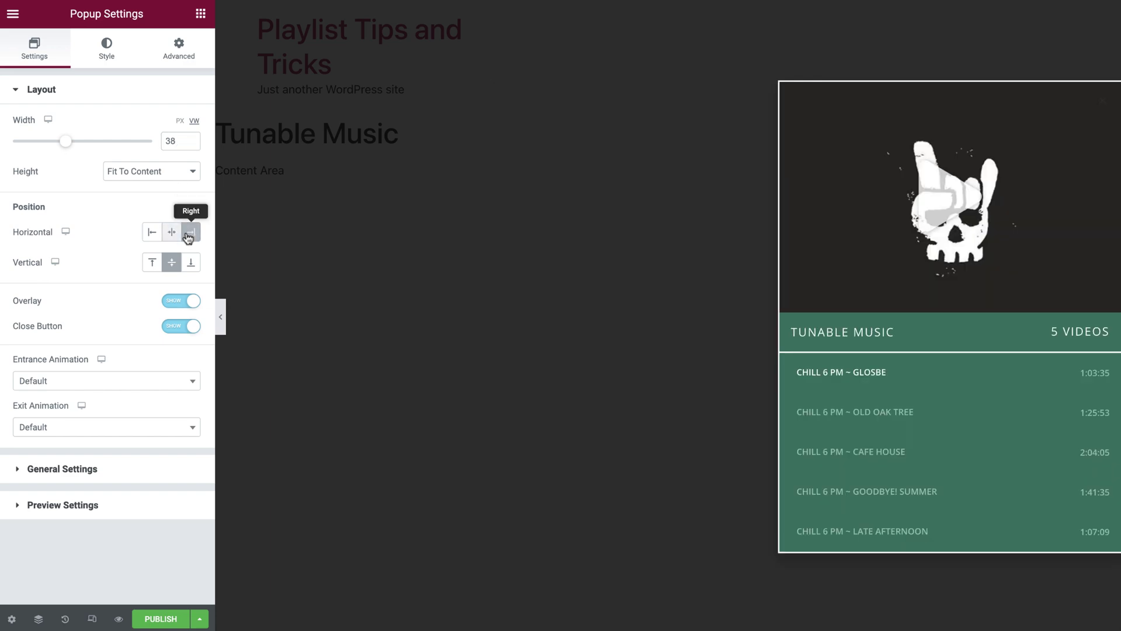
click(189, 264)
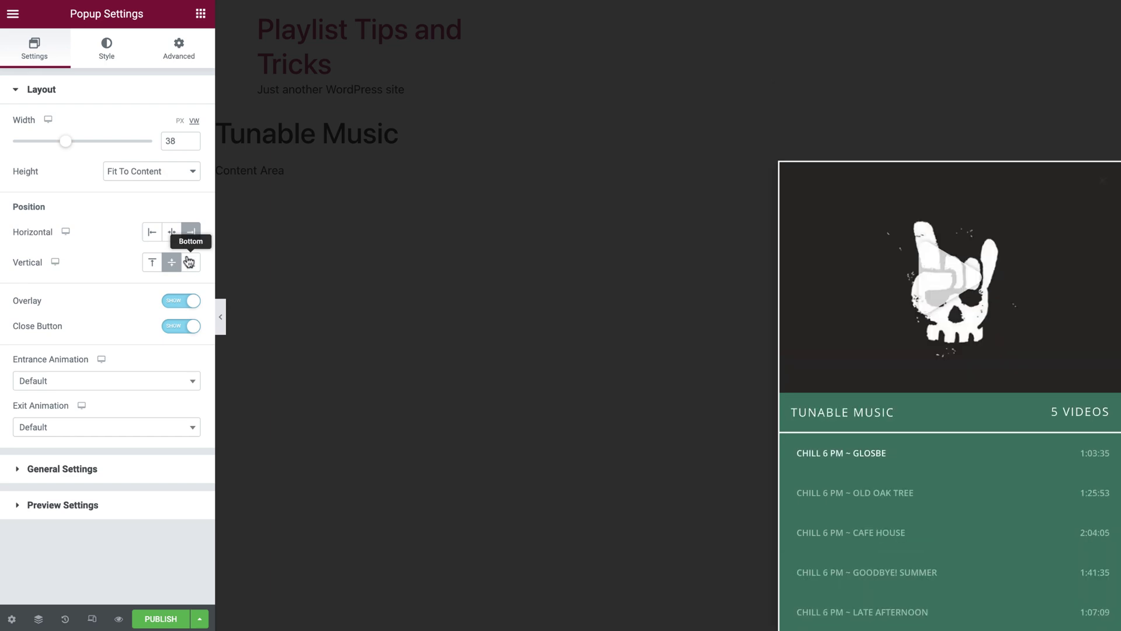
click(183, 304)
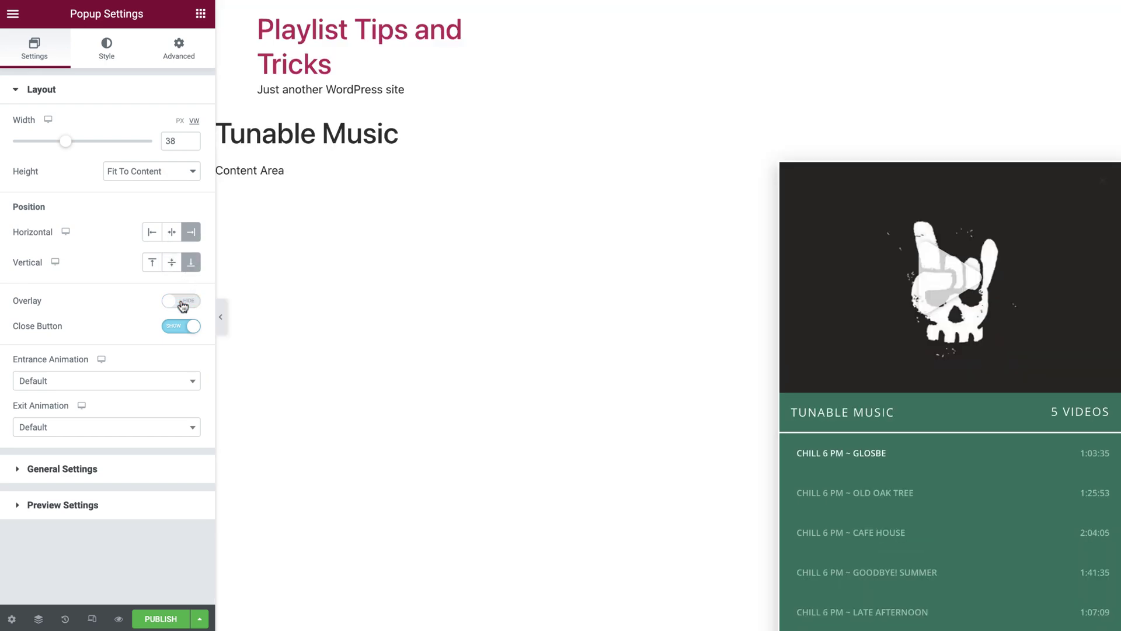
click(178, 326)
- Animate the popup with Slide In Up entrance, Slide Out Down exit, 0.5 s duration
click(167, 383)
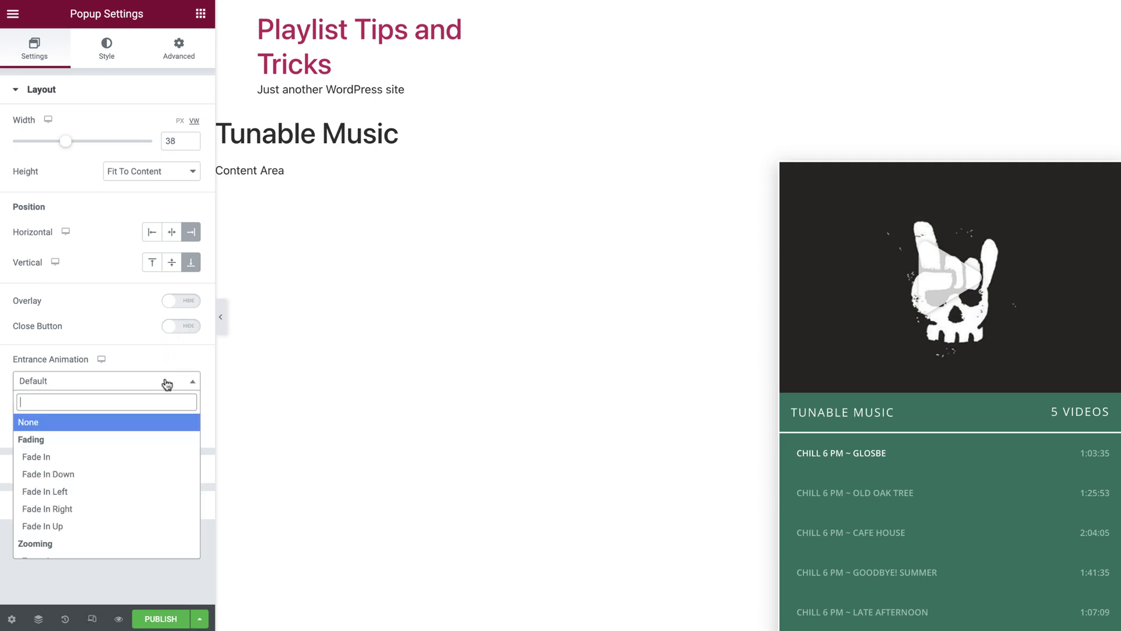
scroll(154, 467, down, 4)
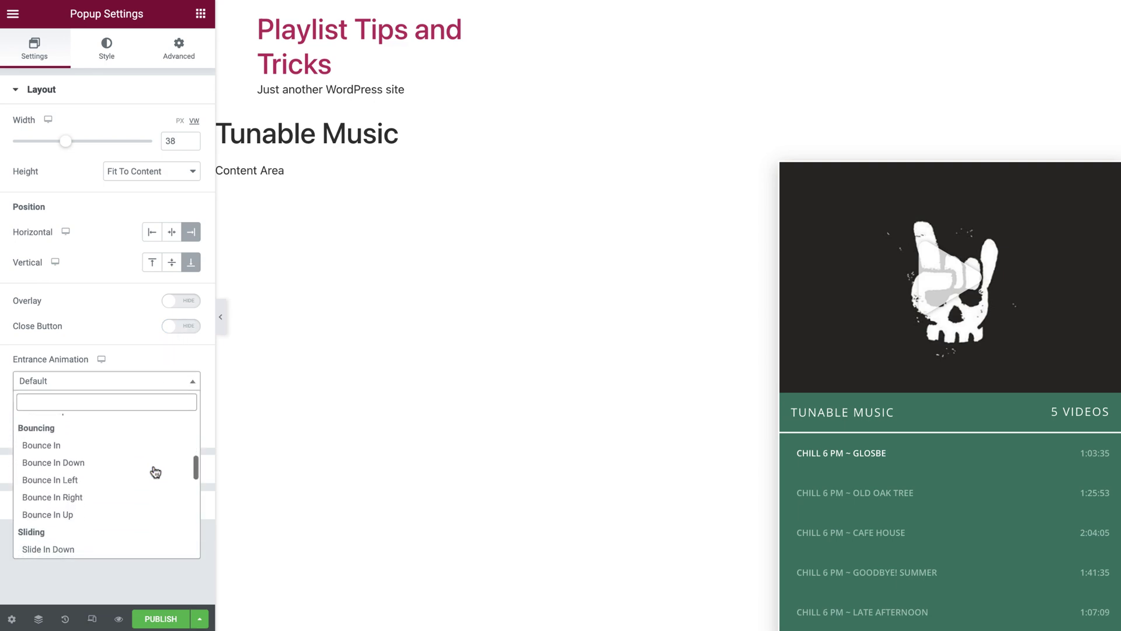
scroll(154, 469, down, 2)
click(130, 540)
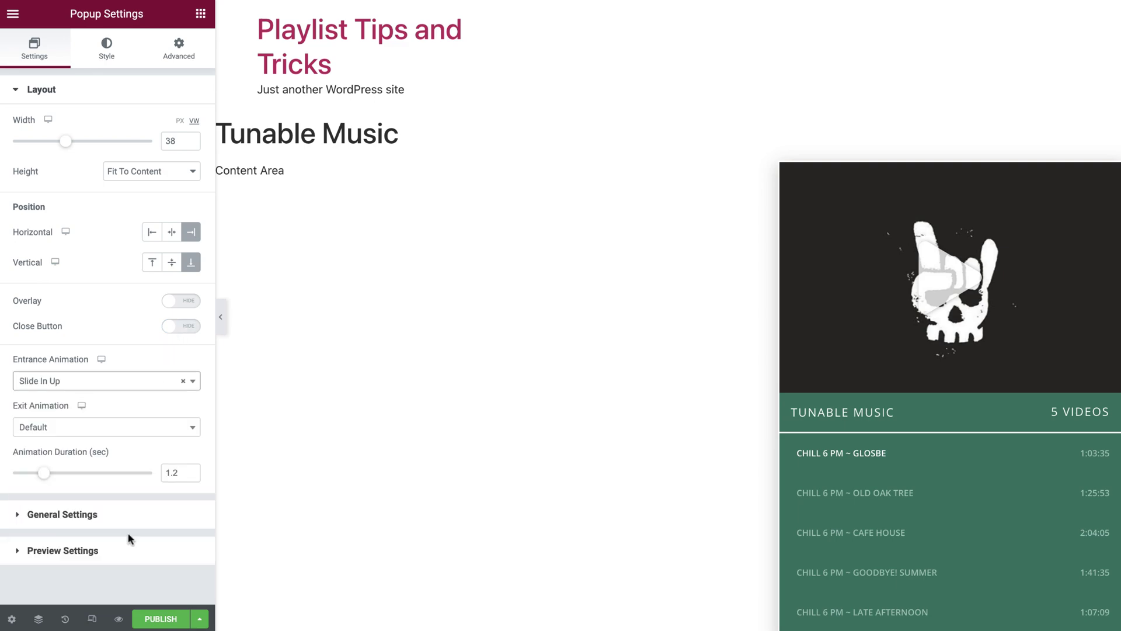
click(192, 432)
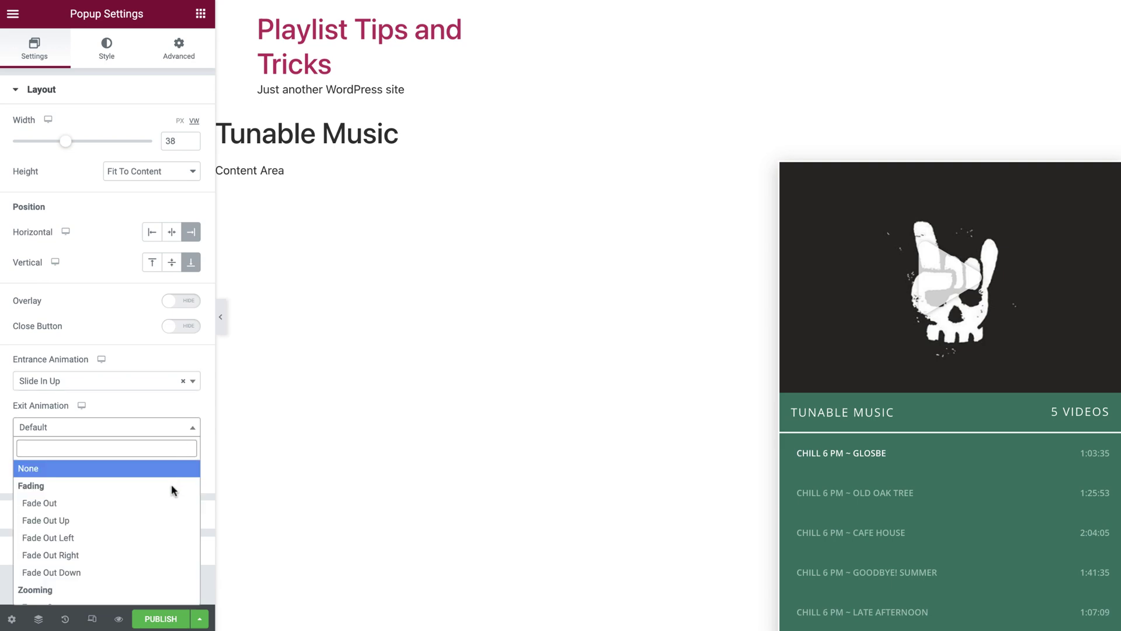
scroll(169, 509, down, 8)
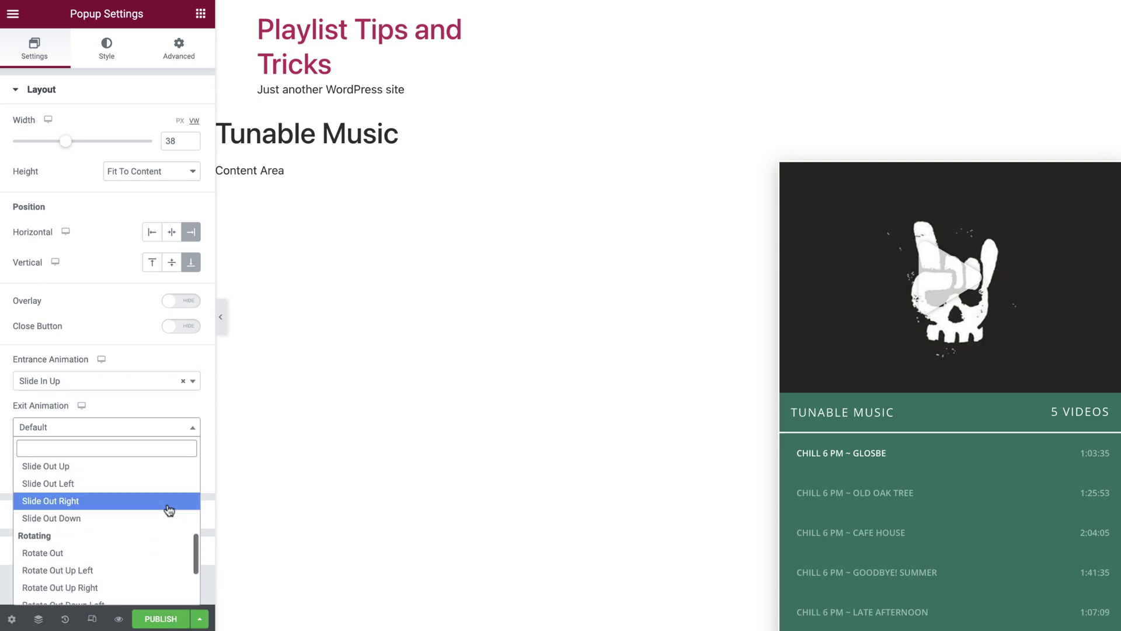
click(169, 517)
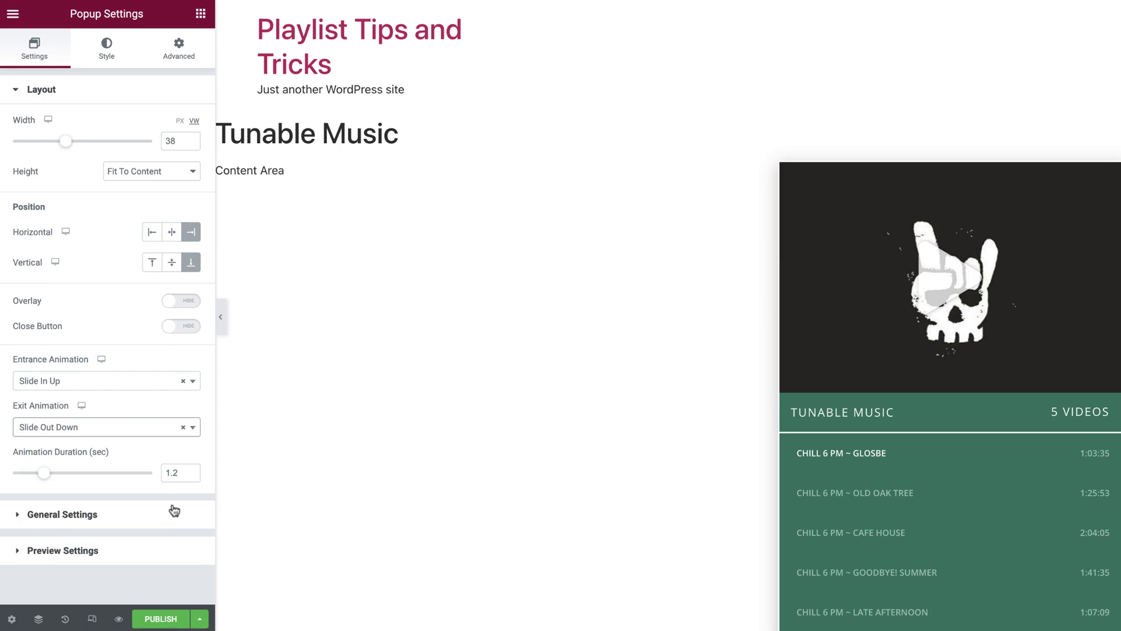
click(190, 475)
click(191, 476)
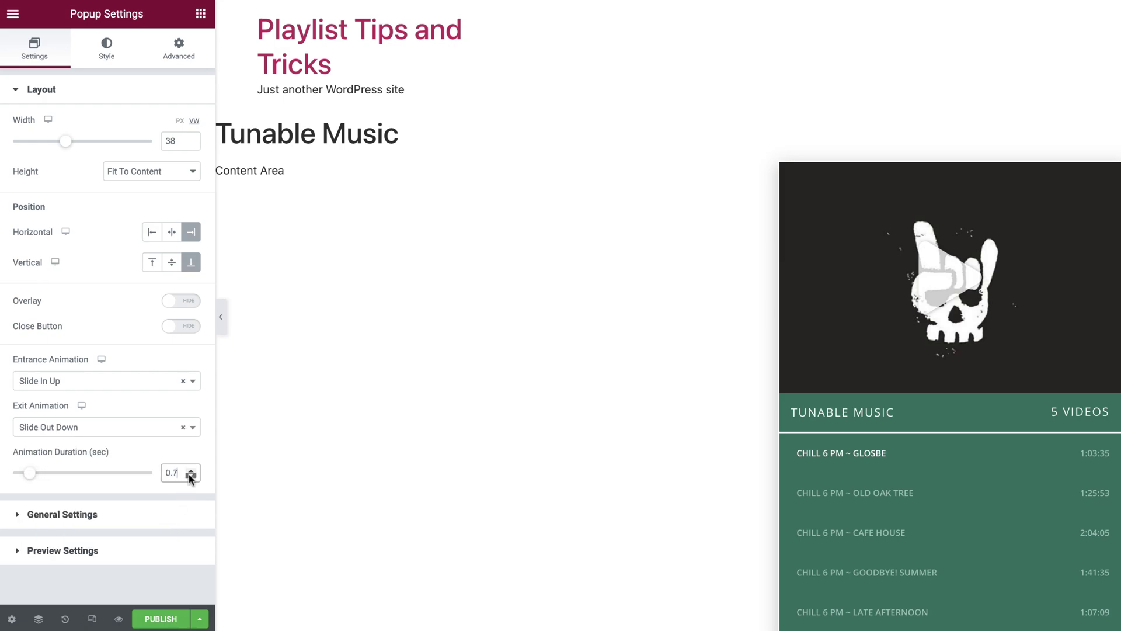
click(190, 476)
- Unlink the popup's margin and give it a 50 px right margin
click(179, 56)
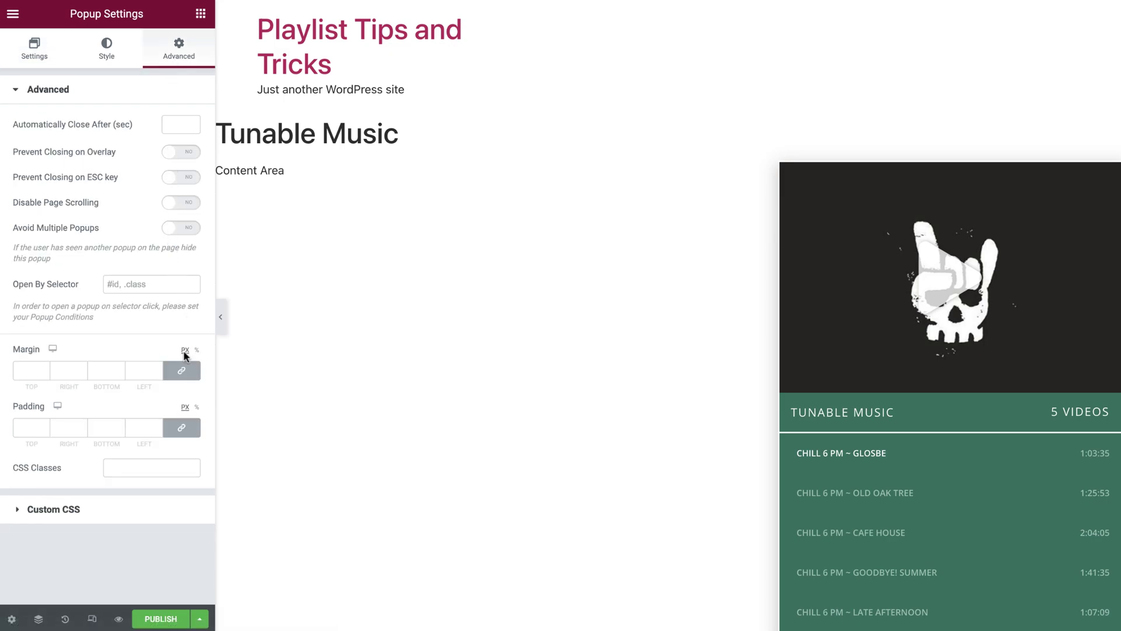
click(182, 374)
click(62, 371)
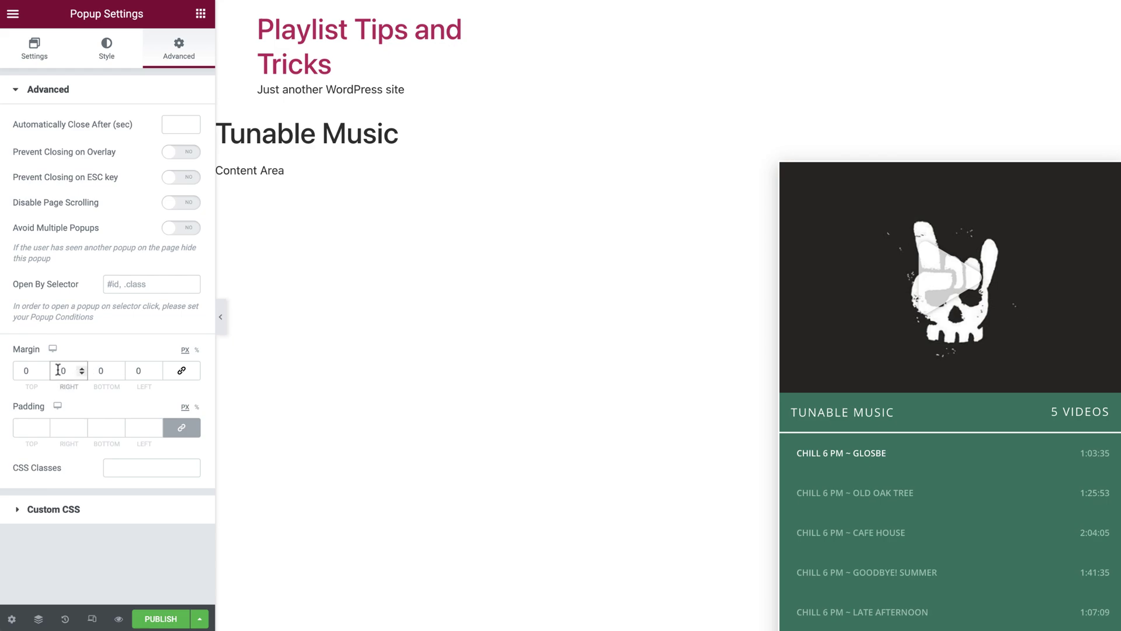
text(5)
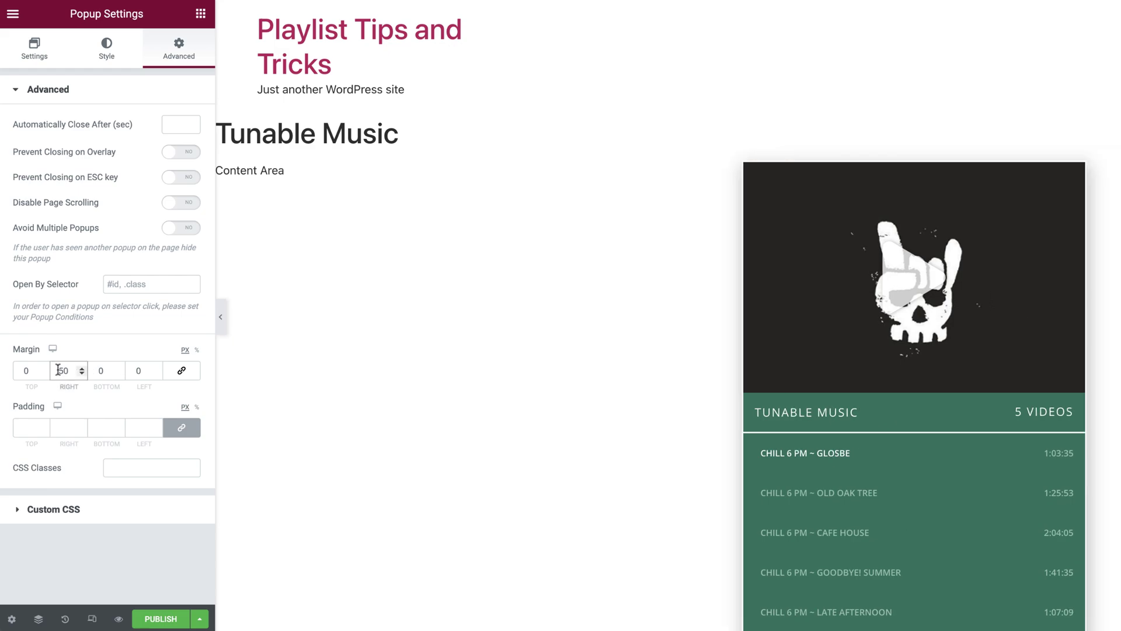
- Publish the popup with an Entire Site display condition
click(161, 619)
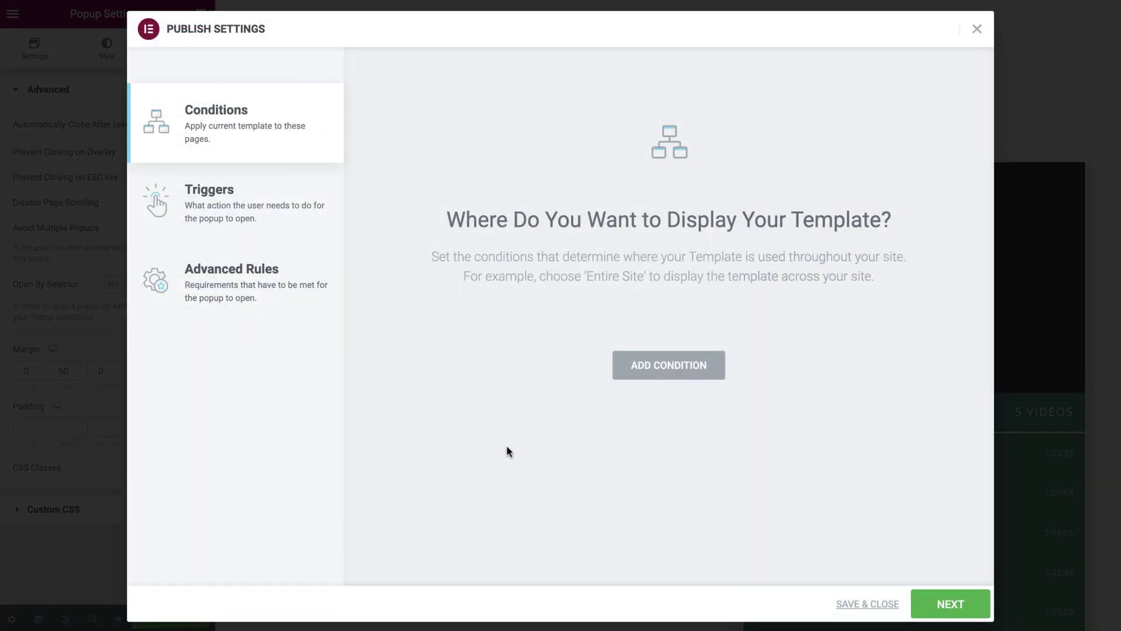
click(633, 370)
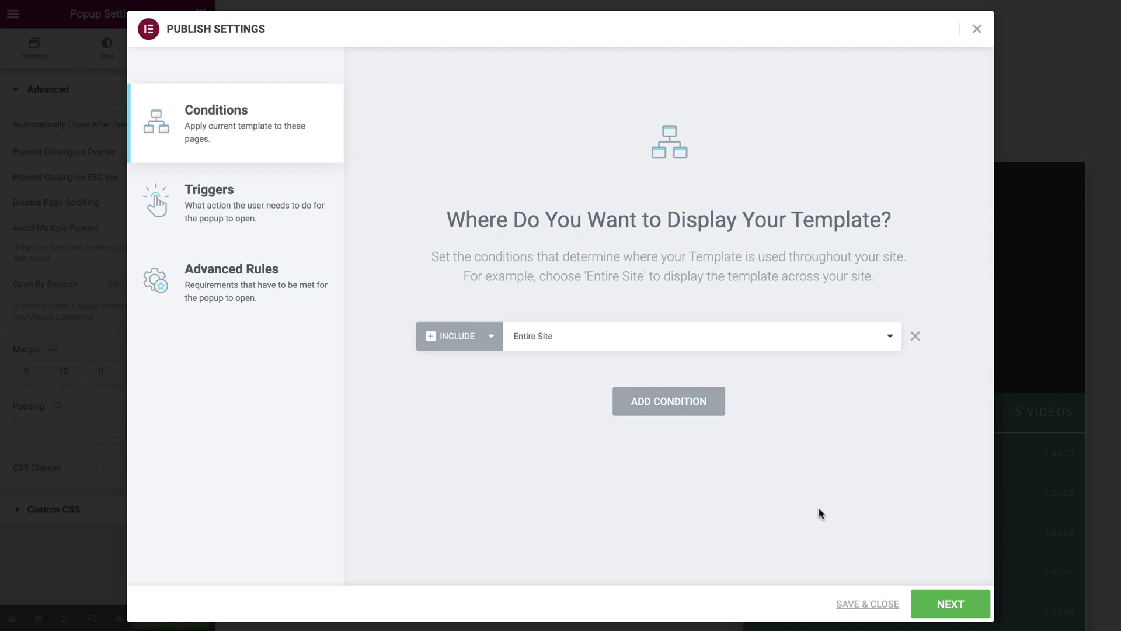
click(867, 603)
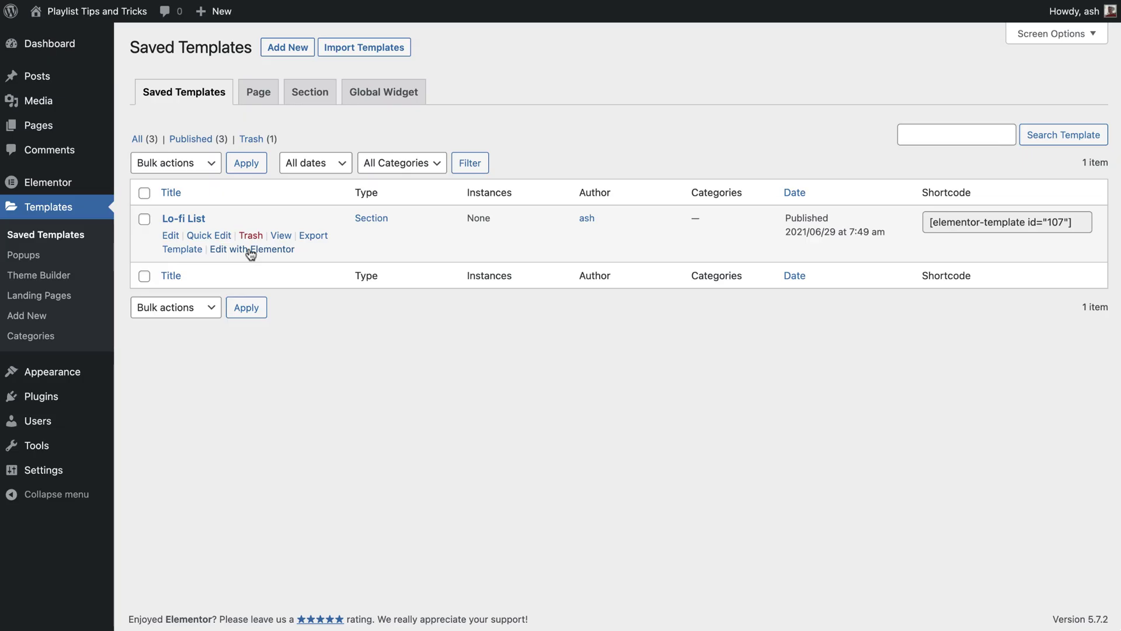
- Link the Lo-fi List's Tunable Music image box to open the Tunable Music popup, then update
click(251, 250)
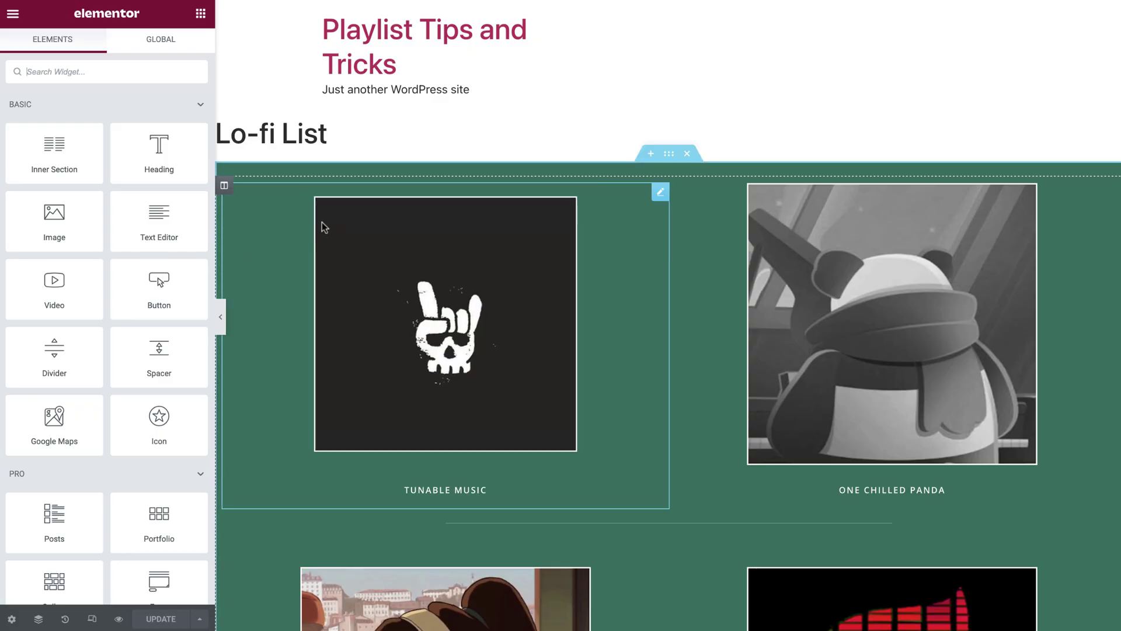
click(322, 223)
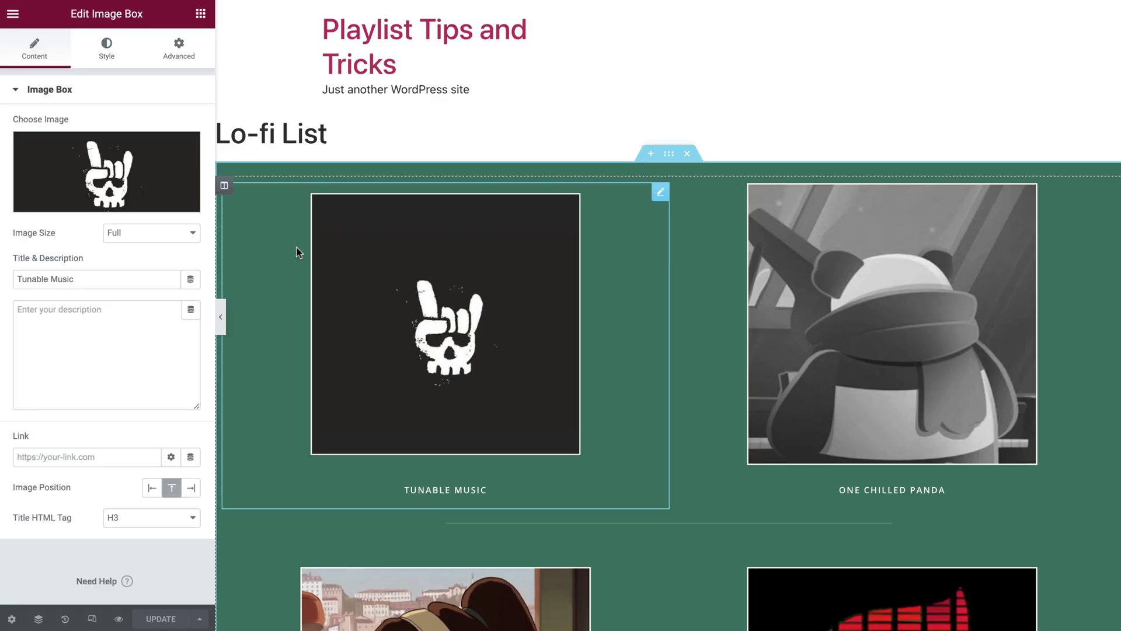
click(189, 458)
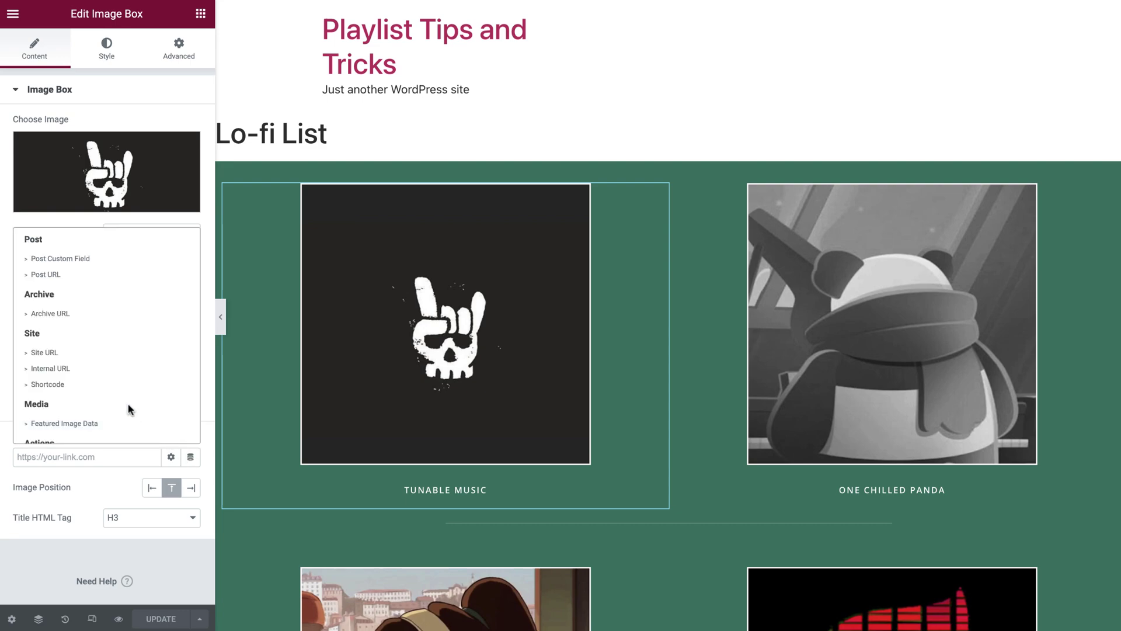
scroll(129, 409, down, 2)
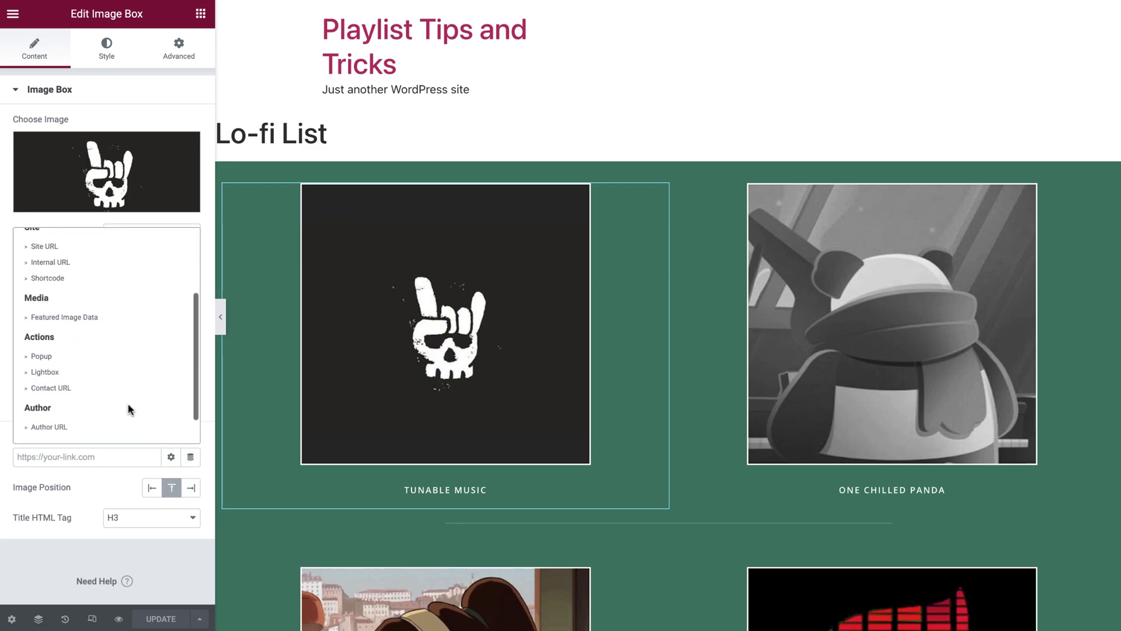
click(78, 357)
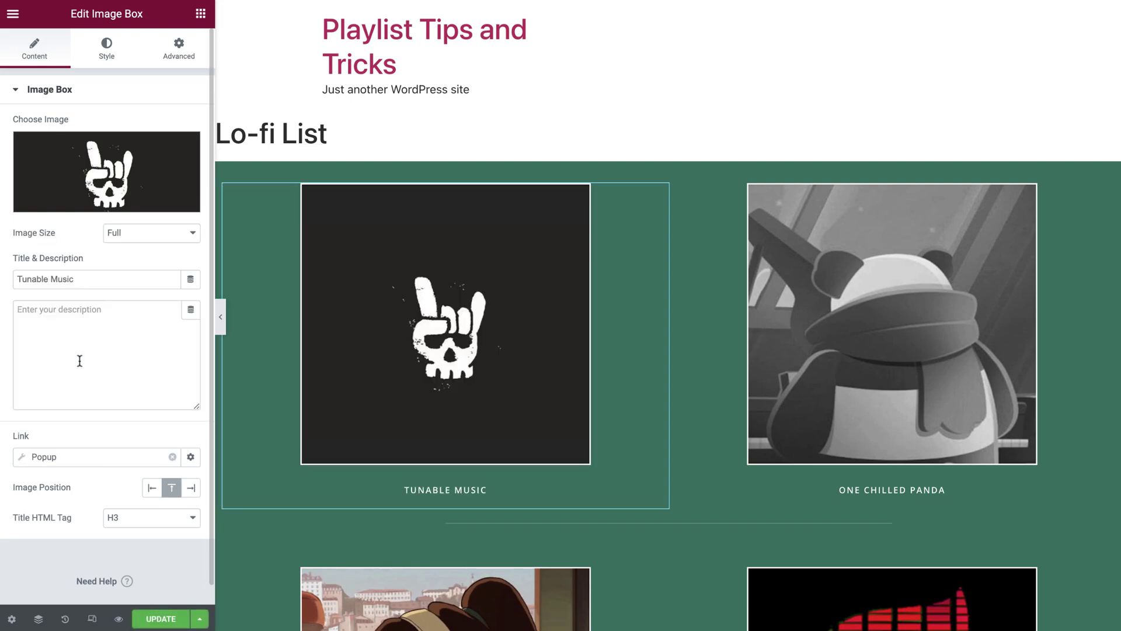
click(107, 459)
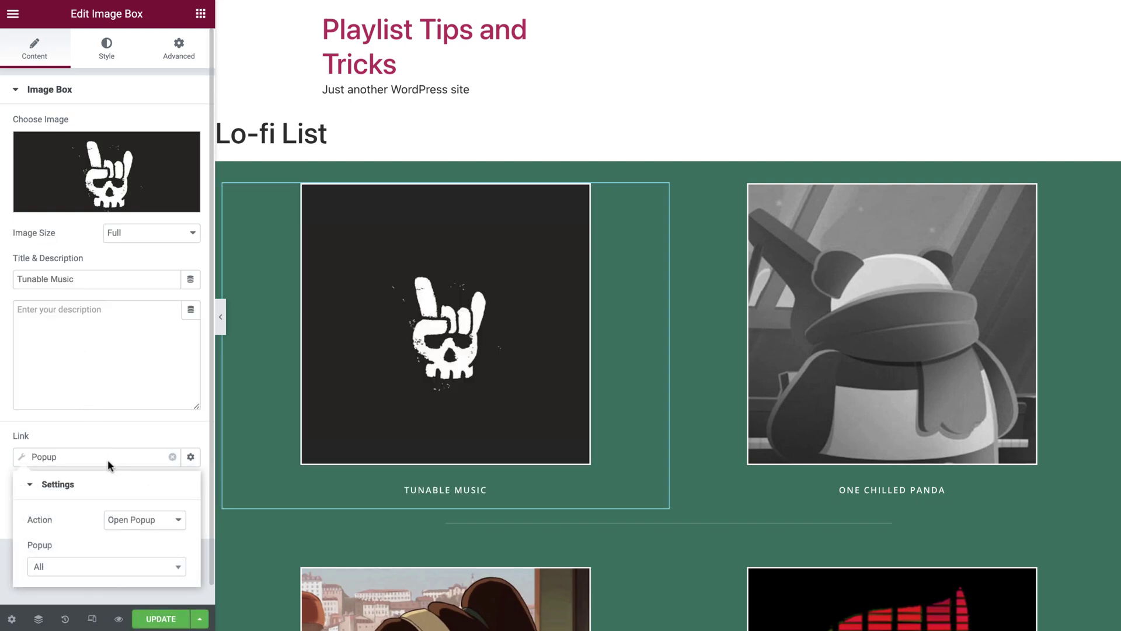
click(122, 566)
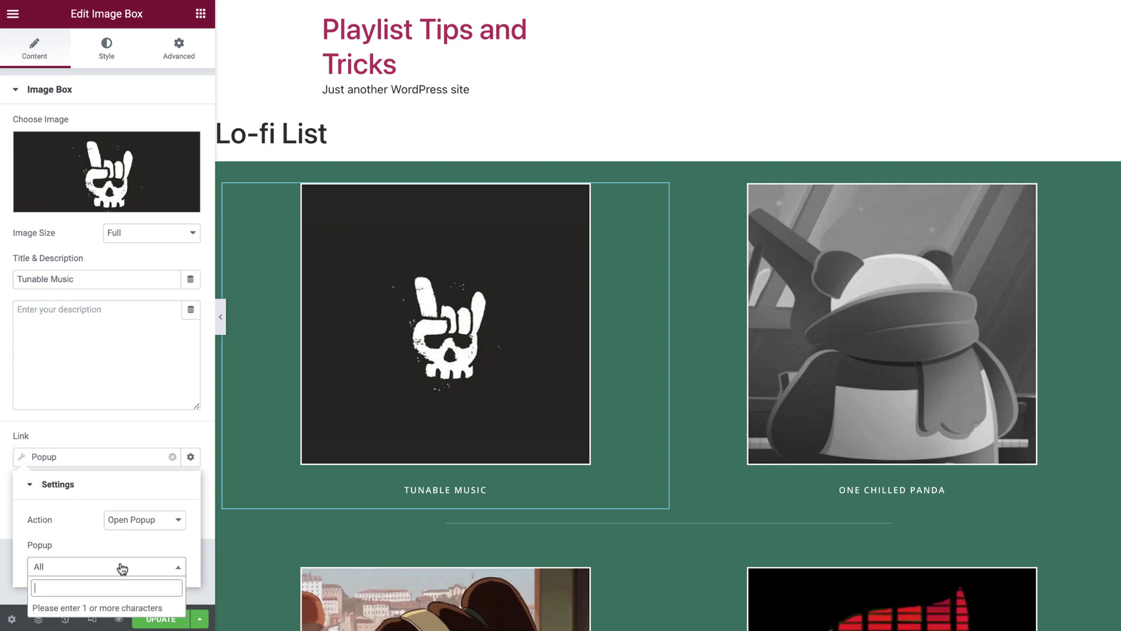
text(tuna)
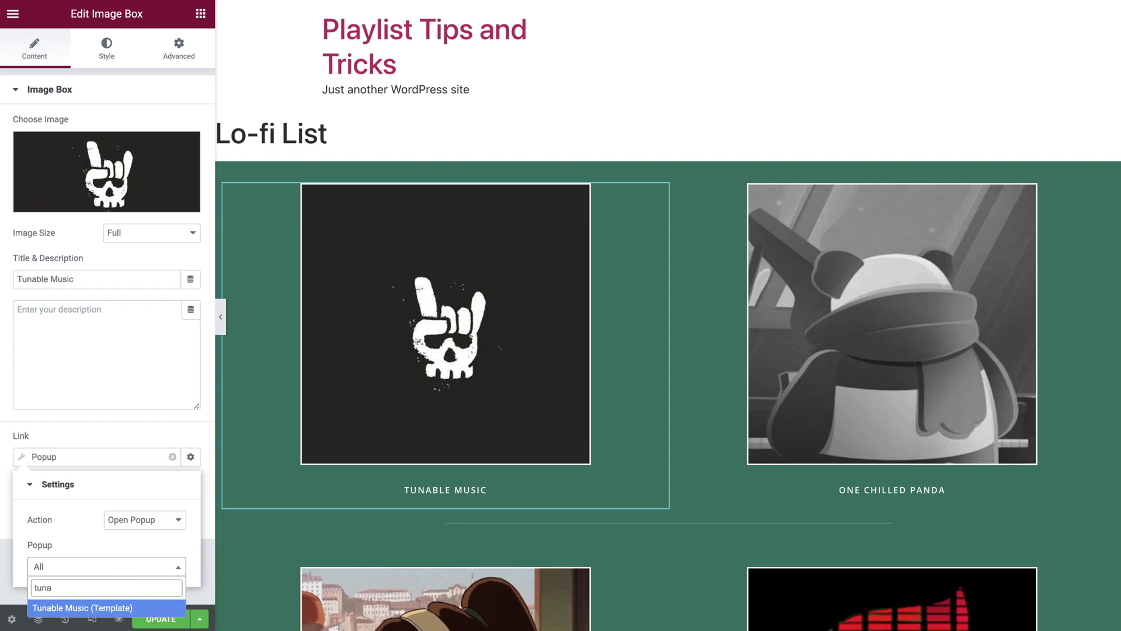
click(127, 608)
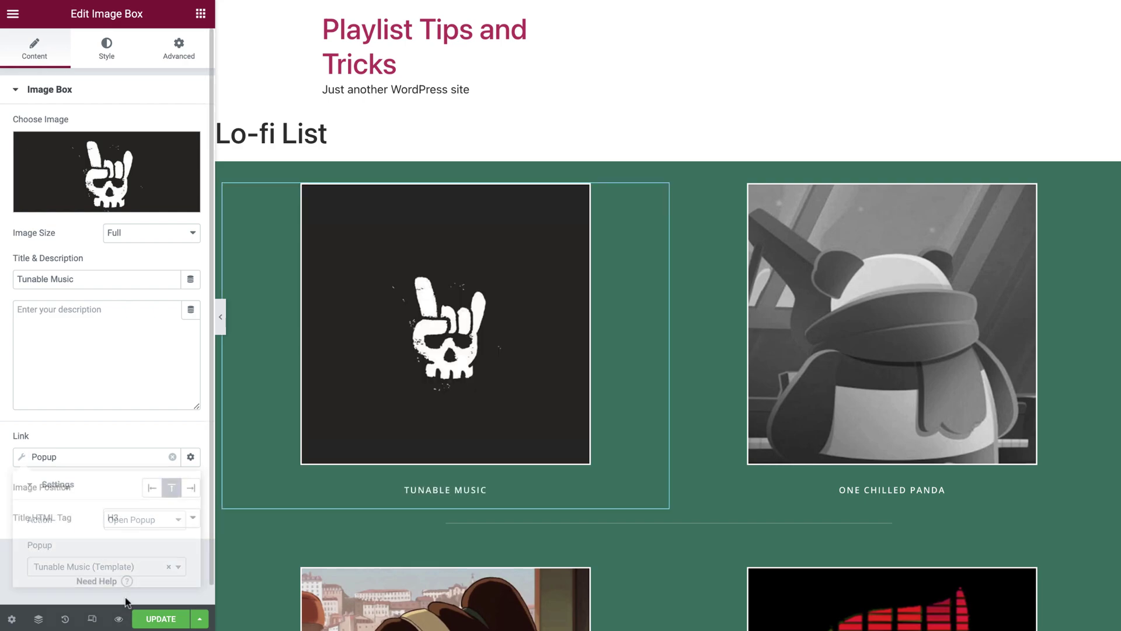
click(168, 621)
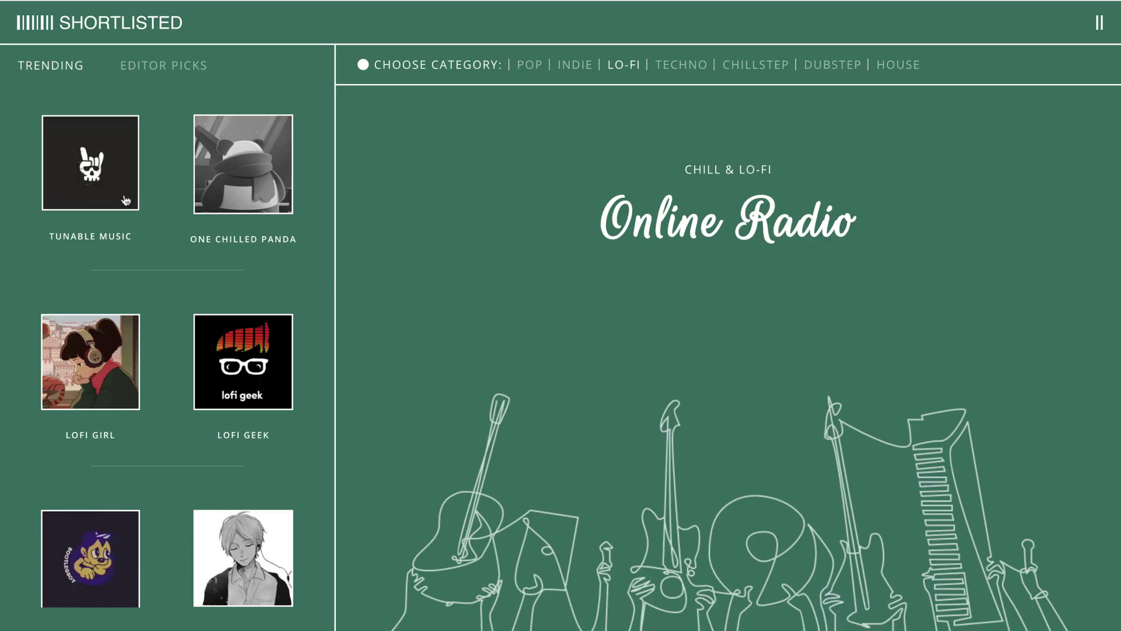
- Test the live popups: open and close Tunable Music, then open Lofi Girl
click(125, 201)
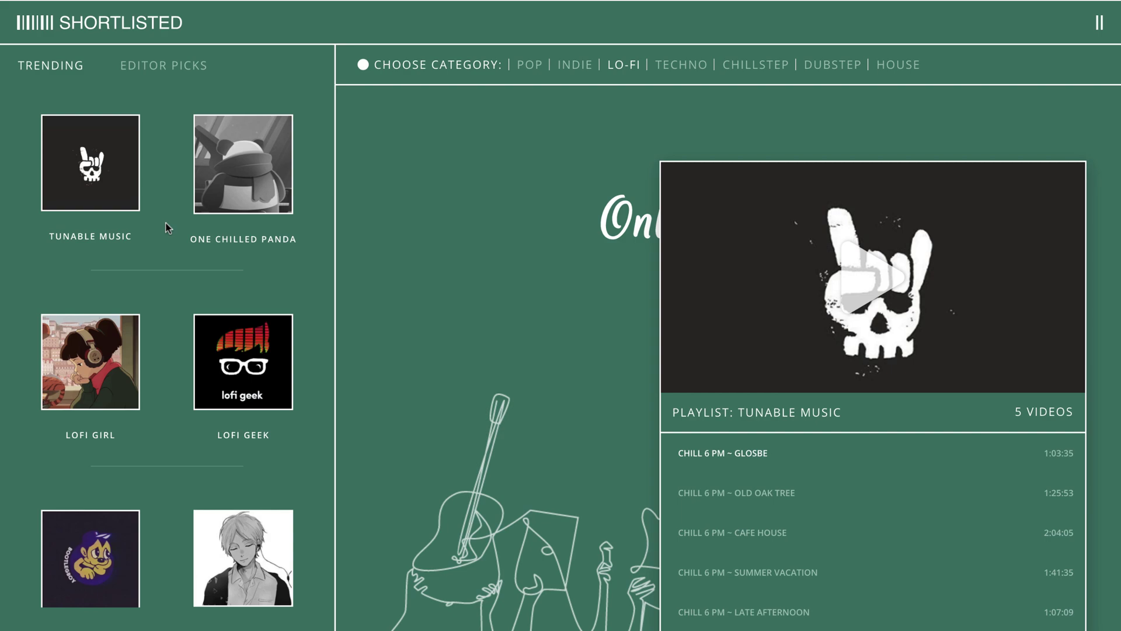
click(93, 185)
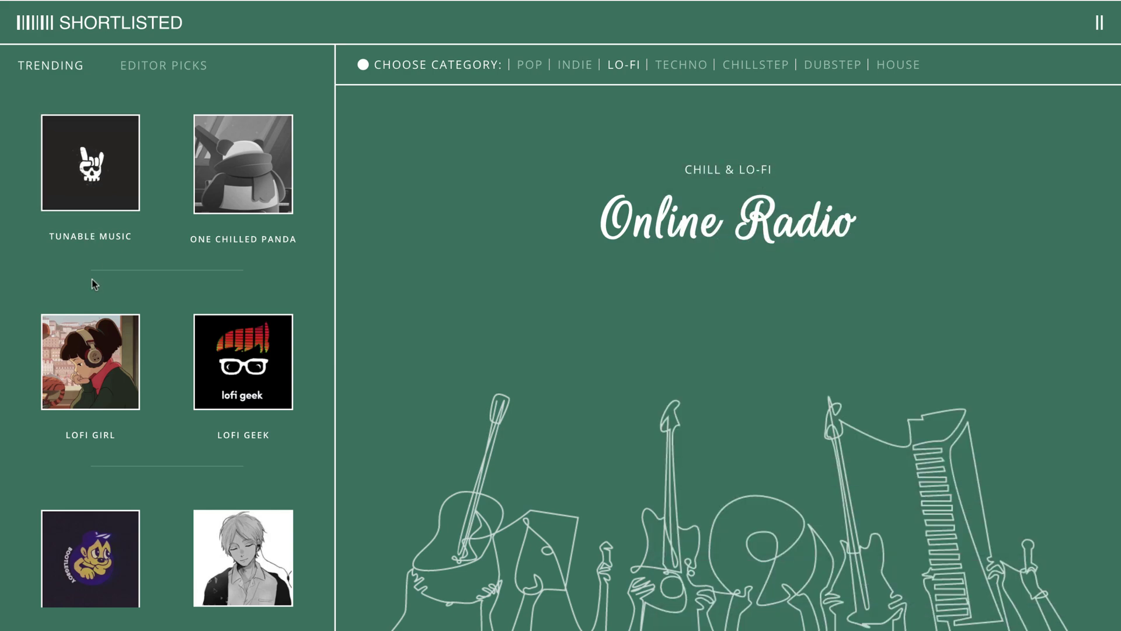
click(92, 361)
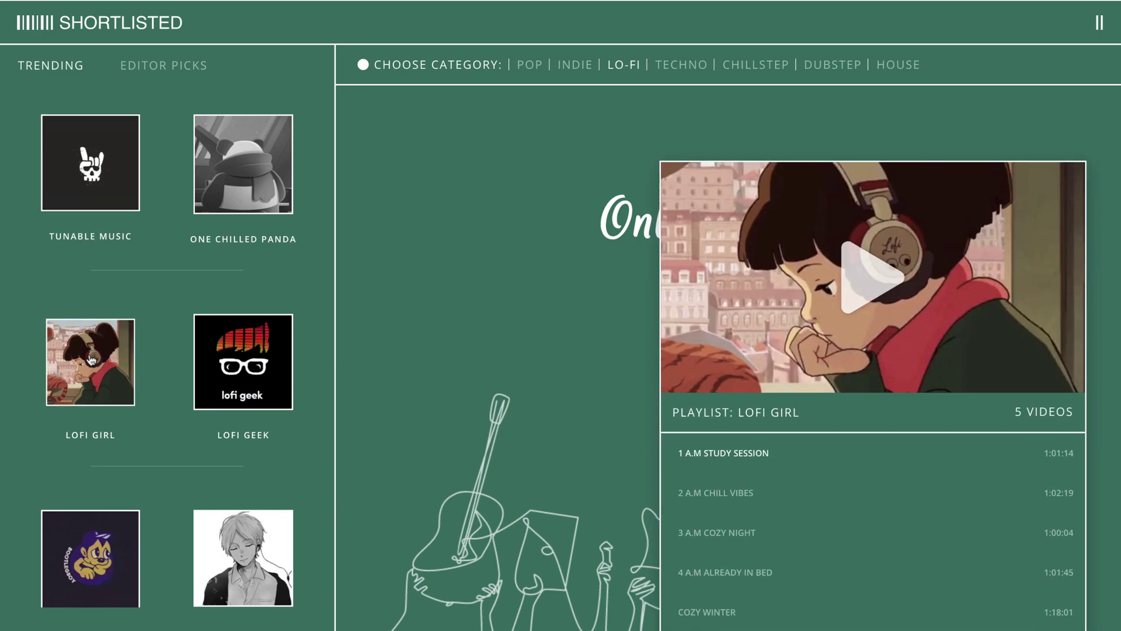